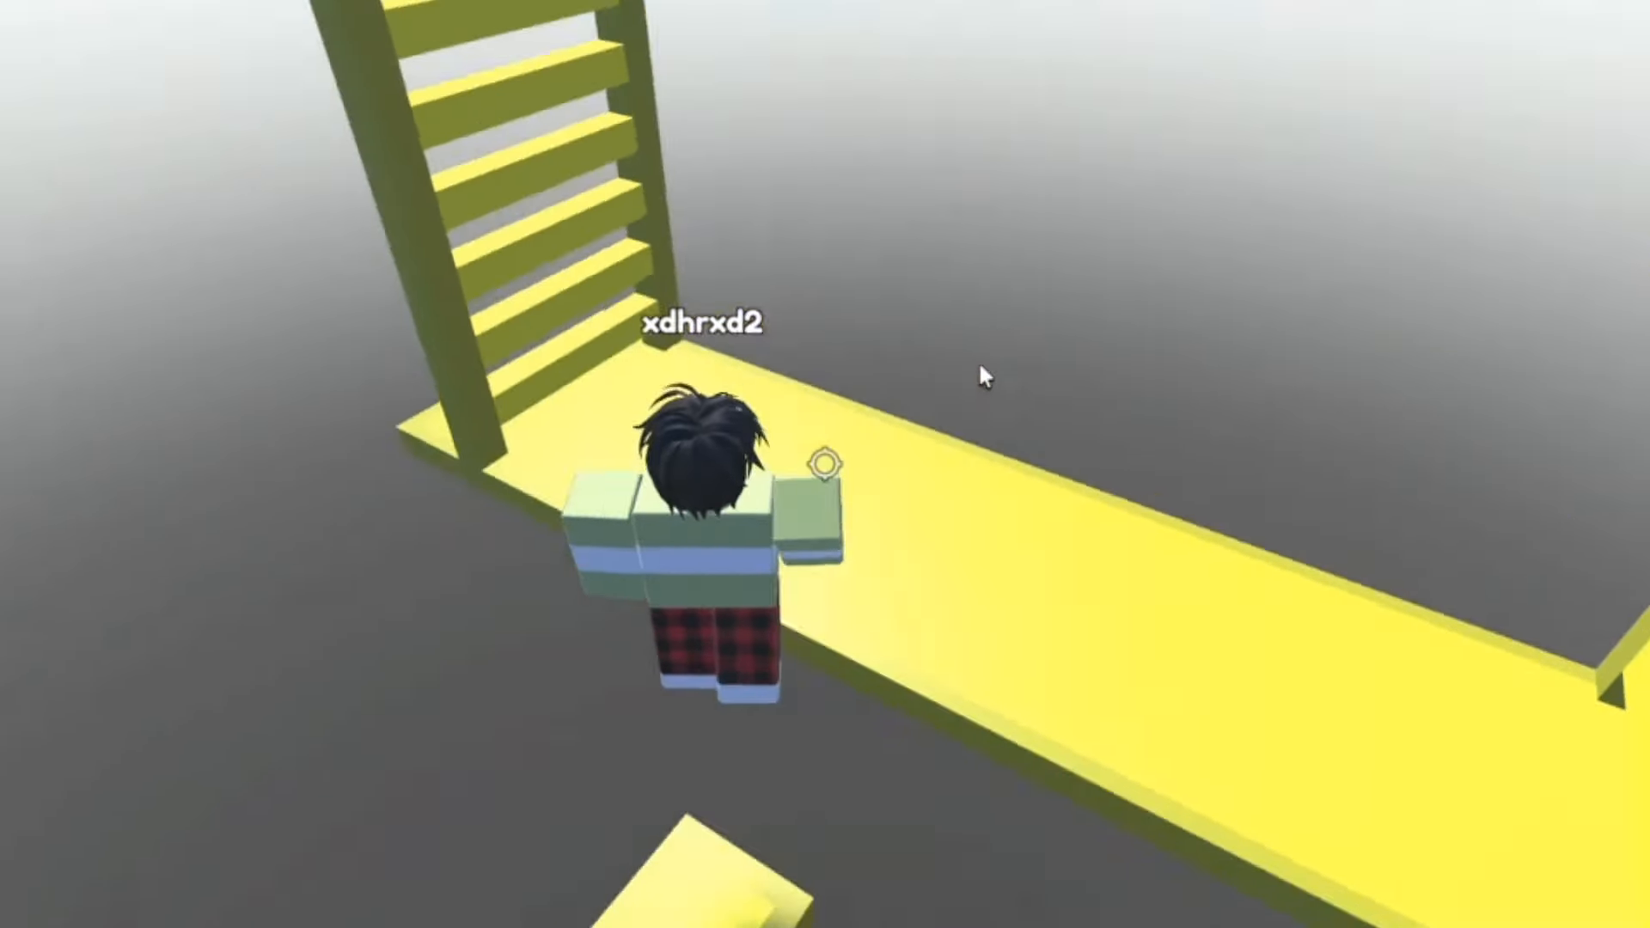
# Climb the ladder and walk along the first yellow platforms toward the stepping platforms.
pyautogui.press('w')
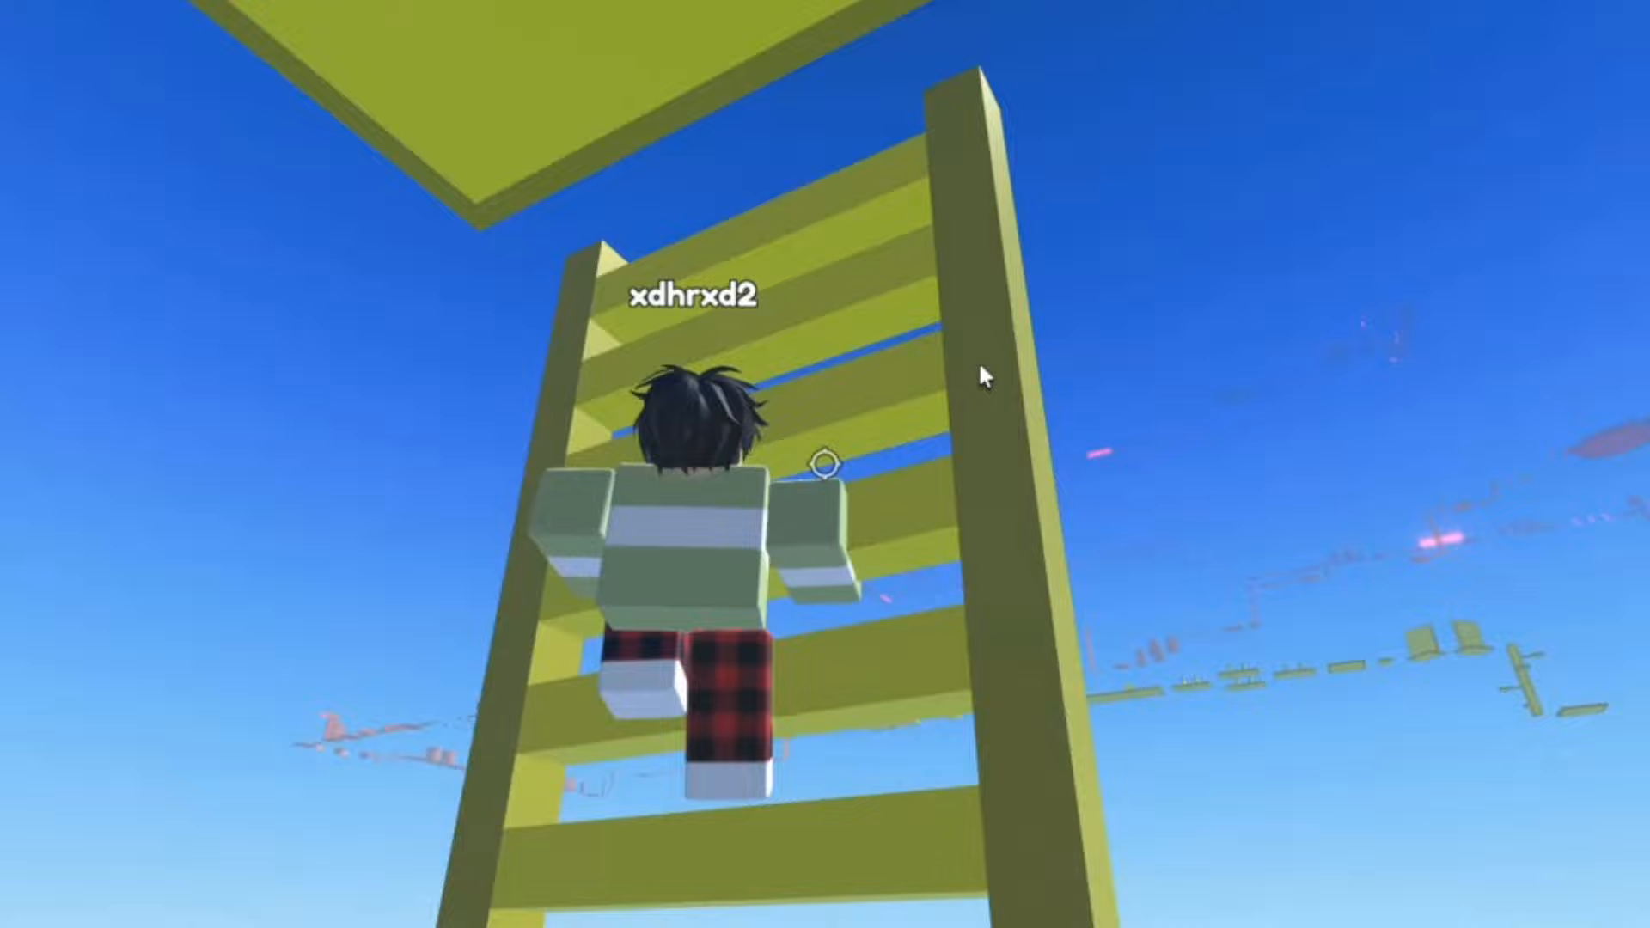
pyautogui.press('w')
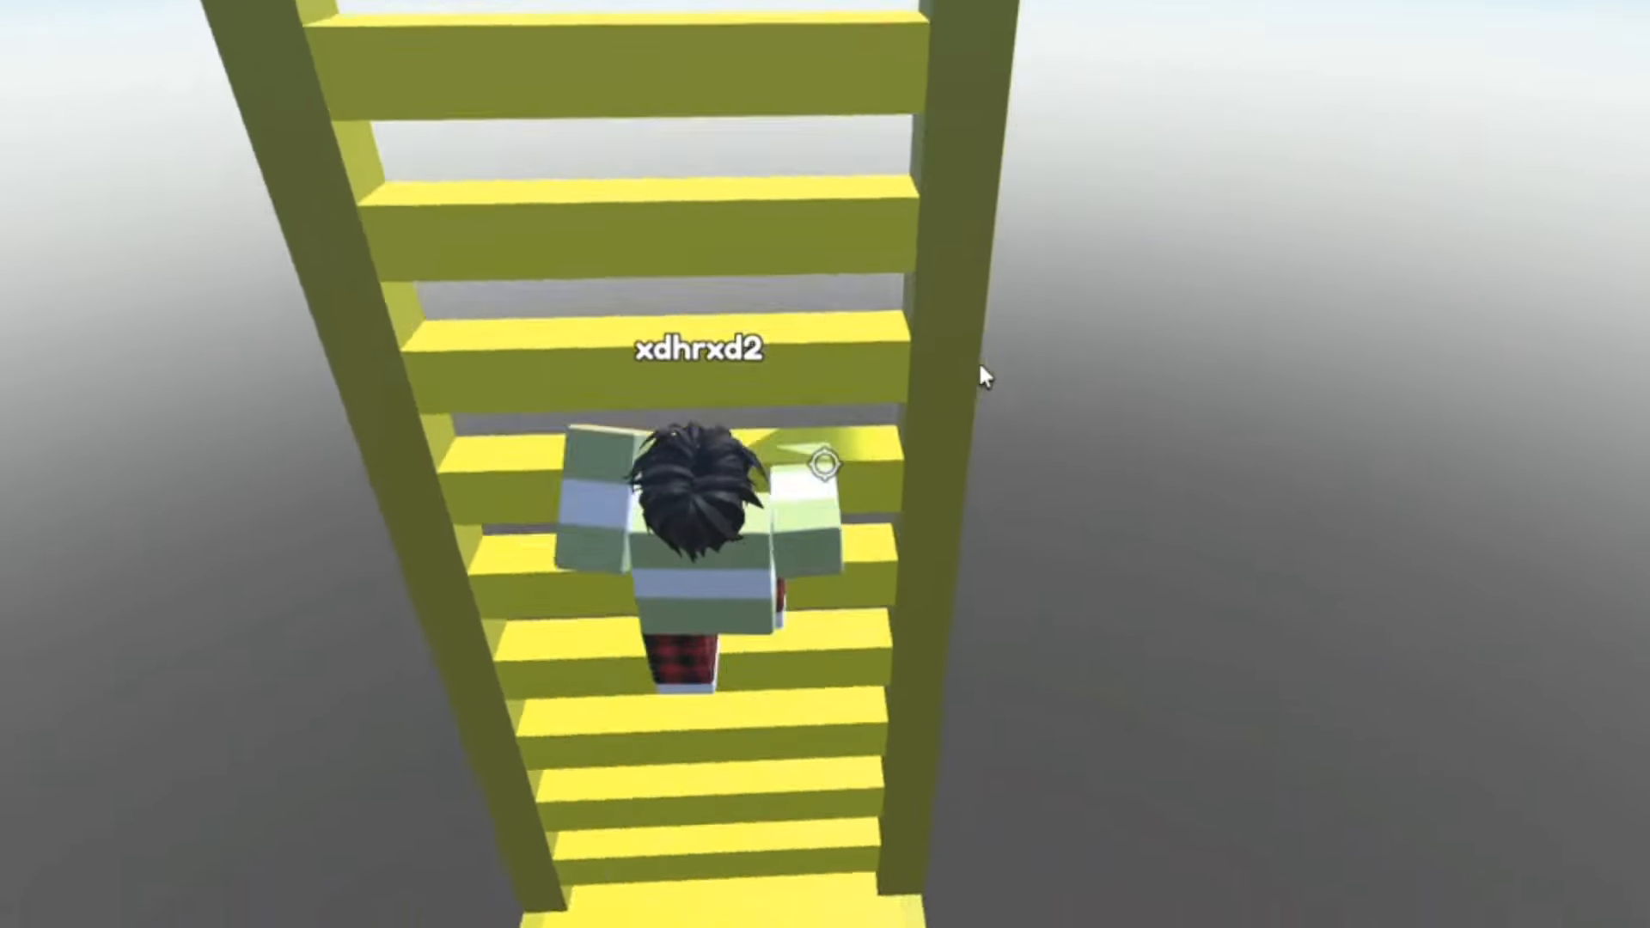
pyautogui.press('w')
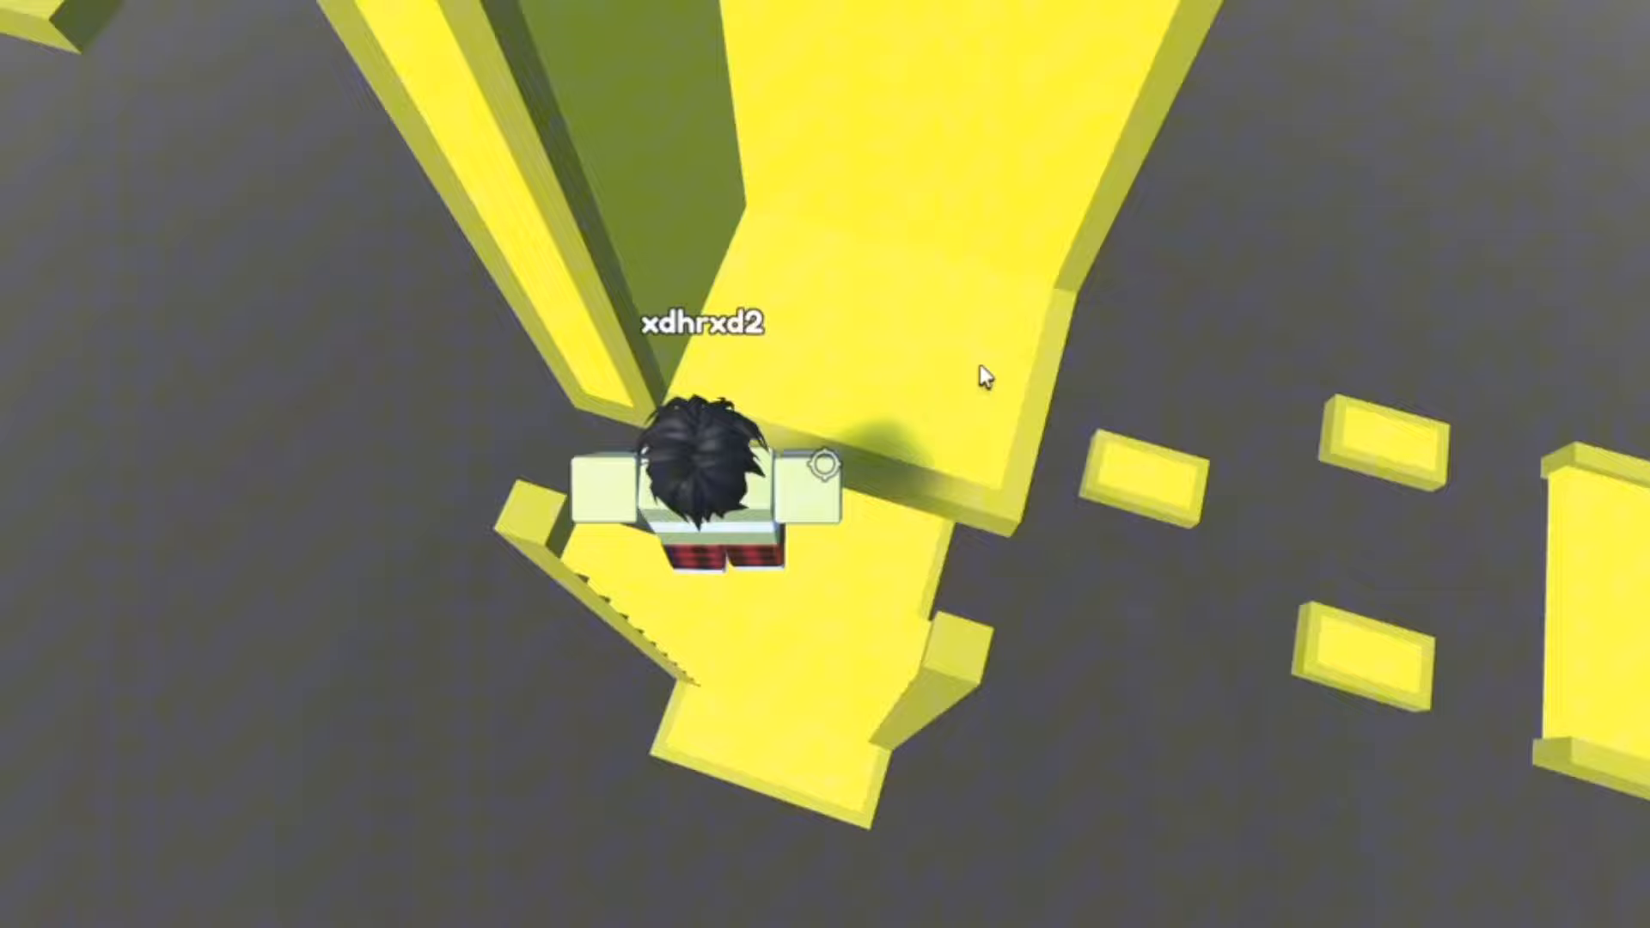
pyautogui.press('w')
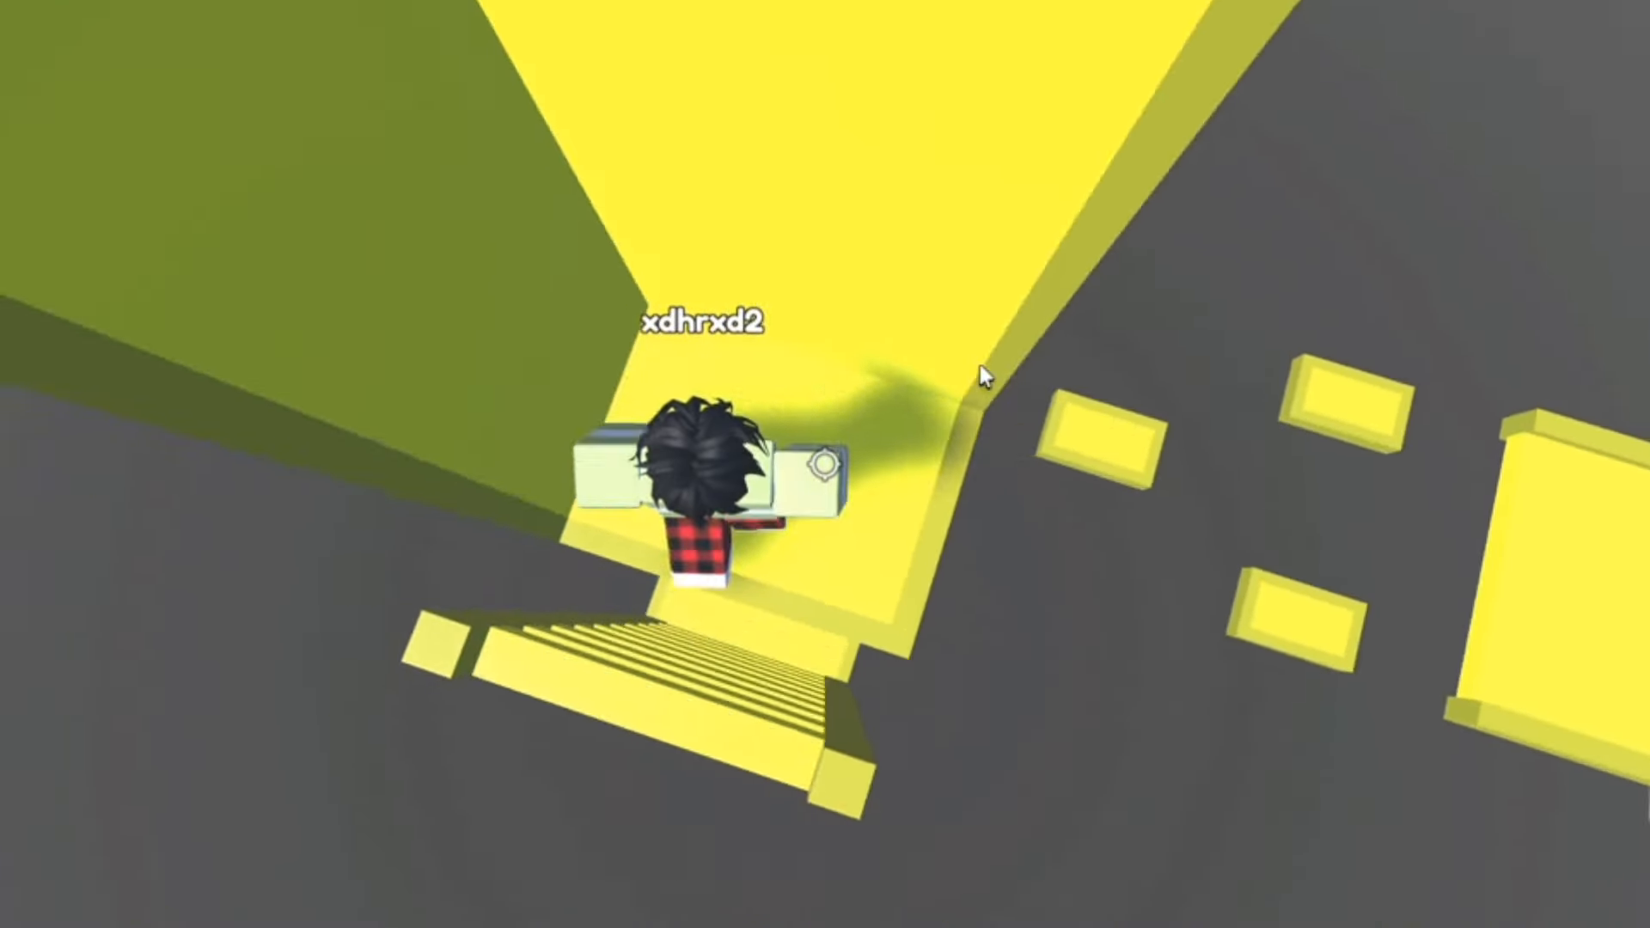
pyautogui.press('w')
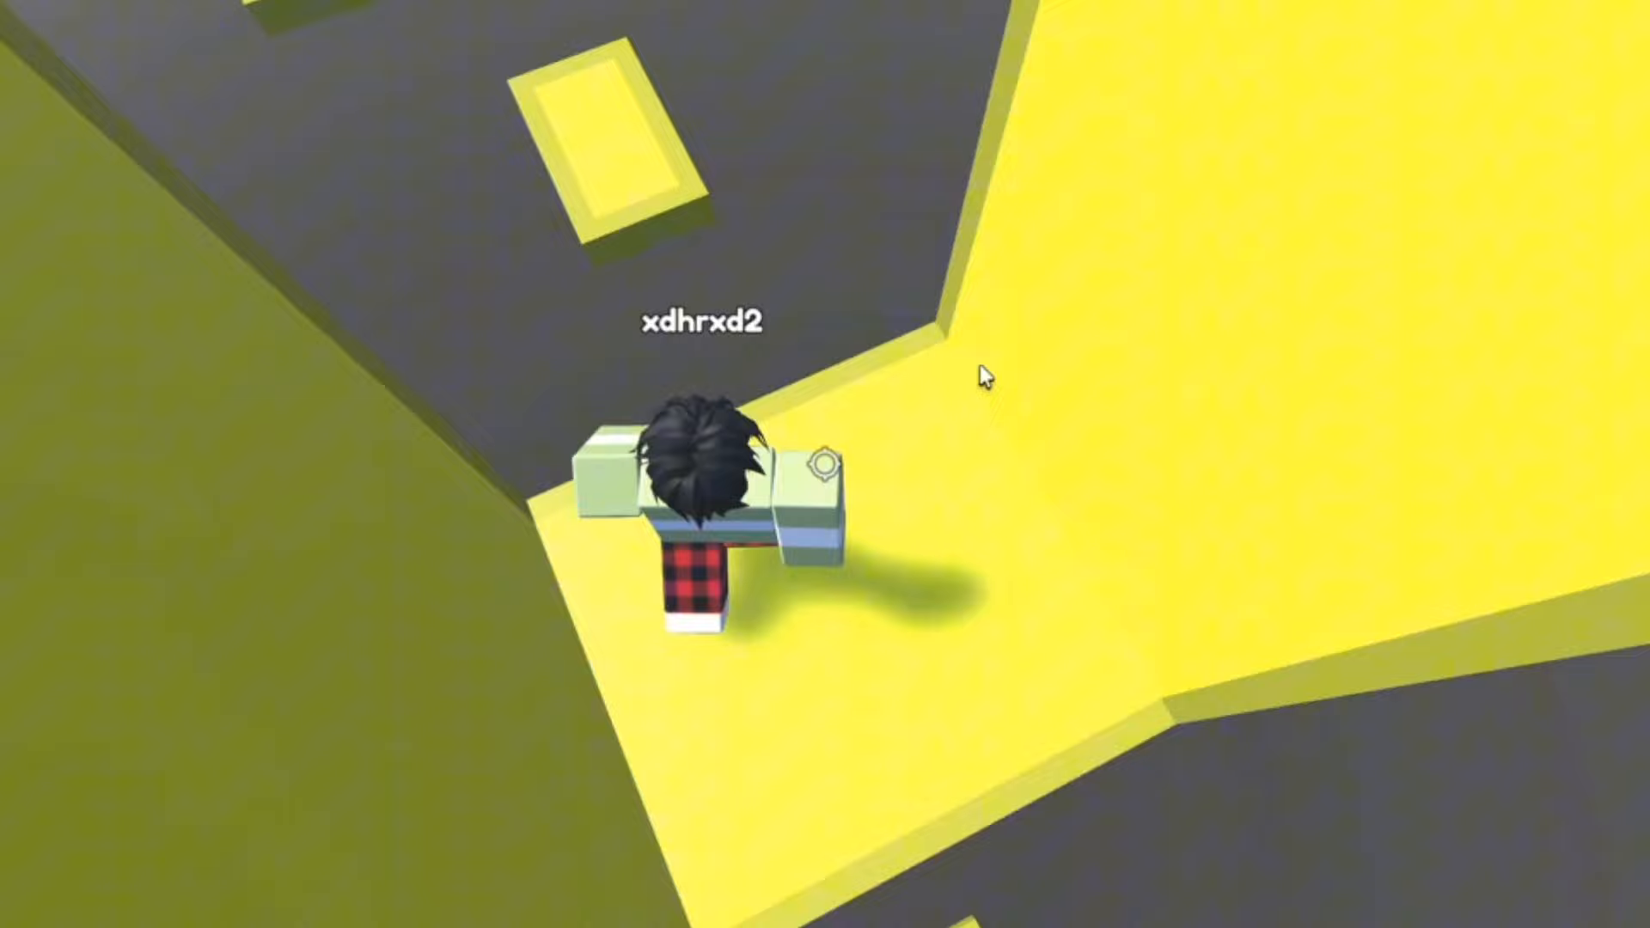
# Jump across the stepping platforms and hollow squares toward the green-walled gap, falling there.
pyautogui.press('w')
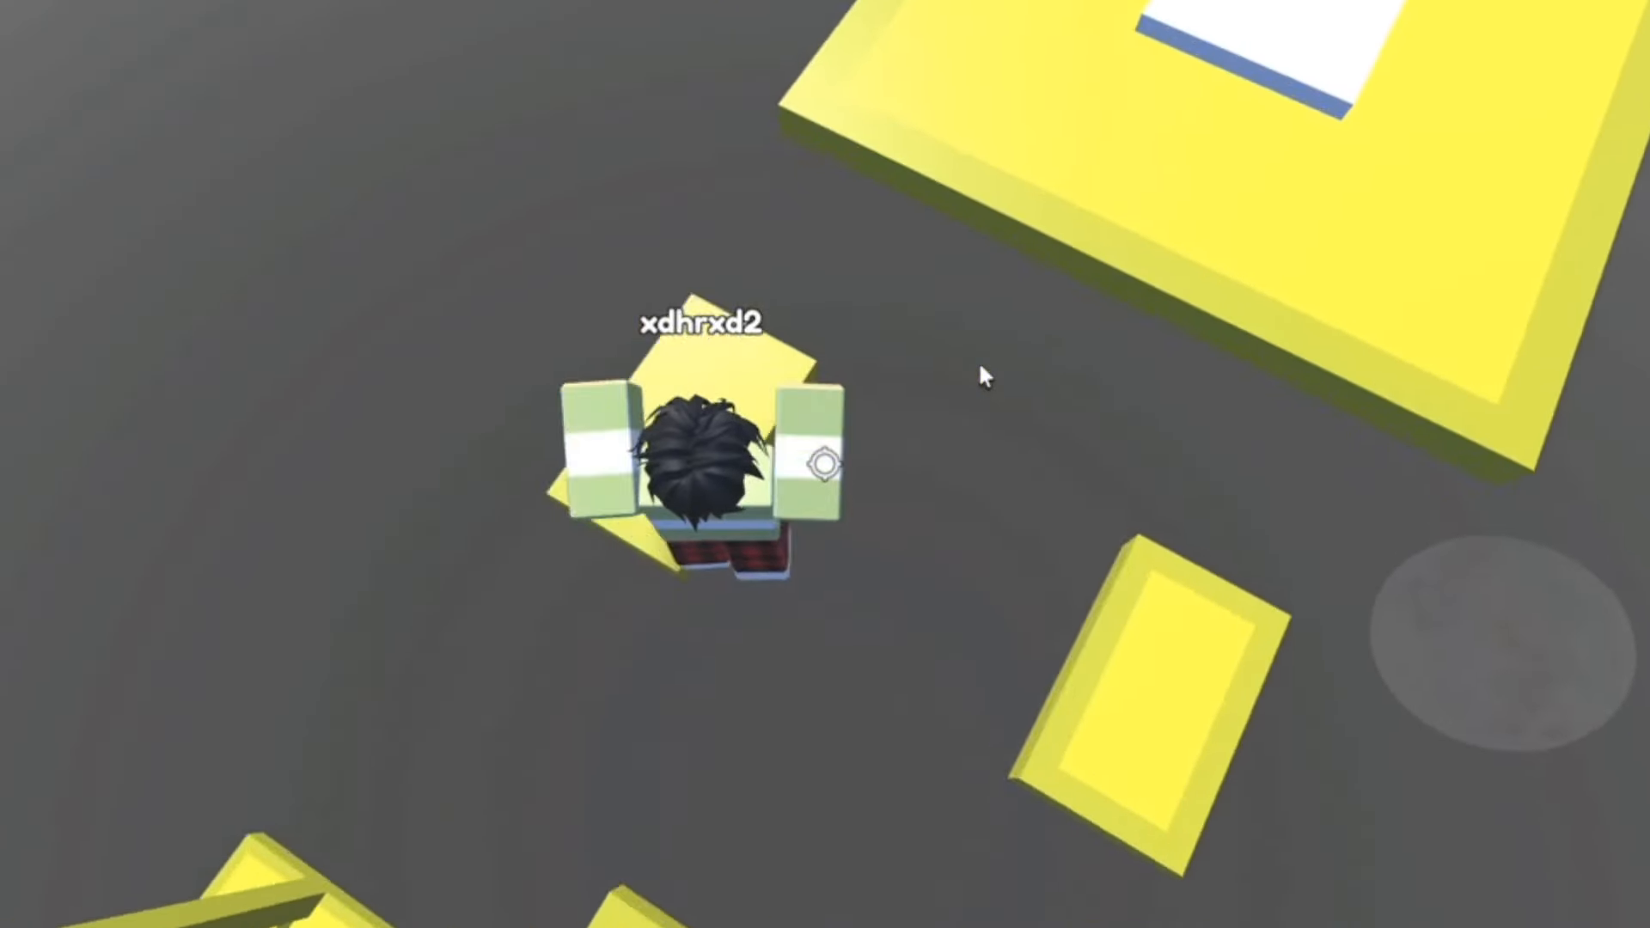
pyautogui.press('w')
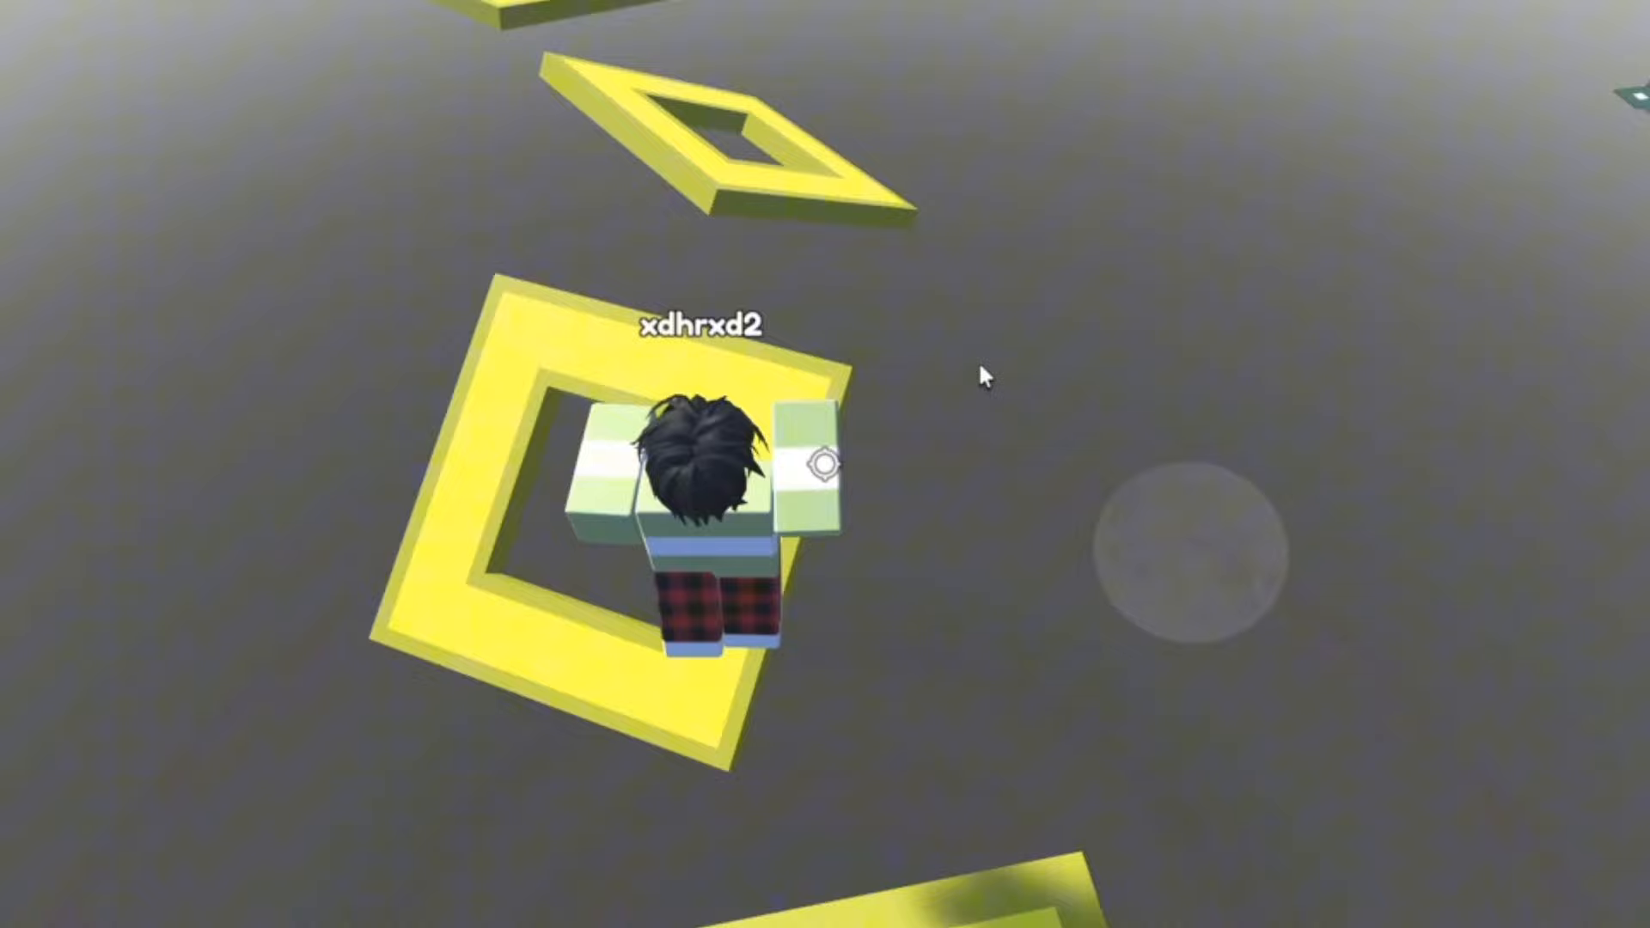
pyautogui.press('w')
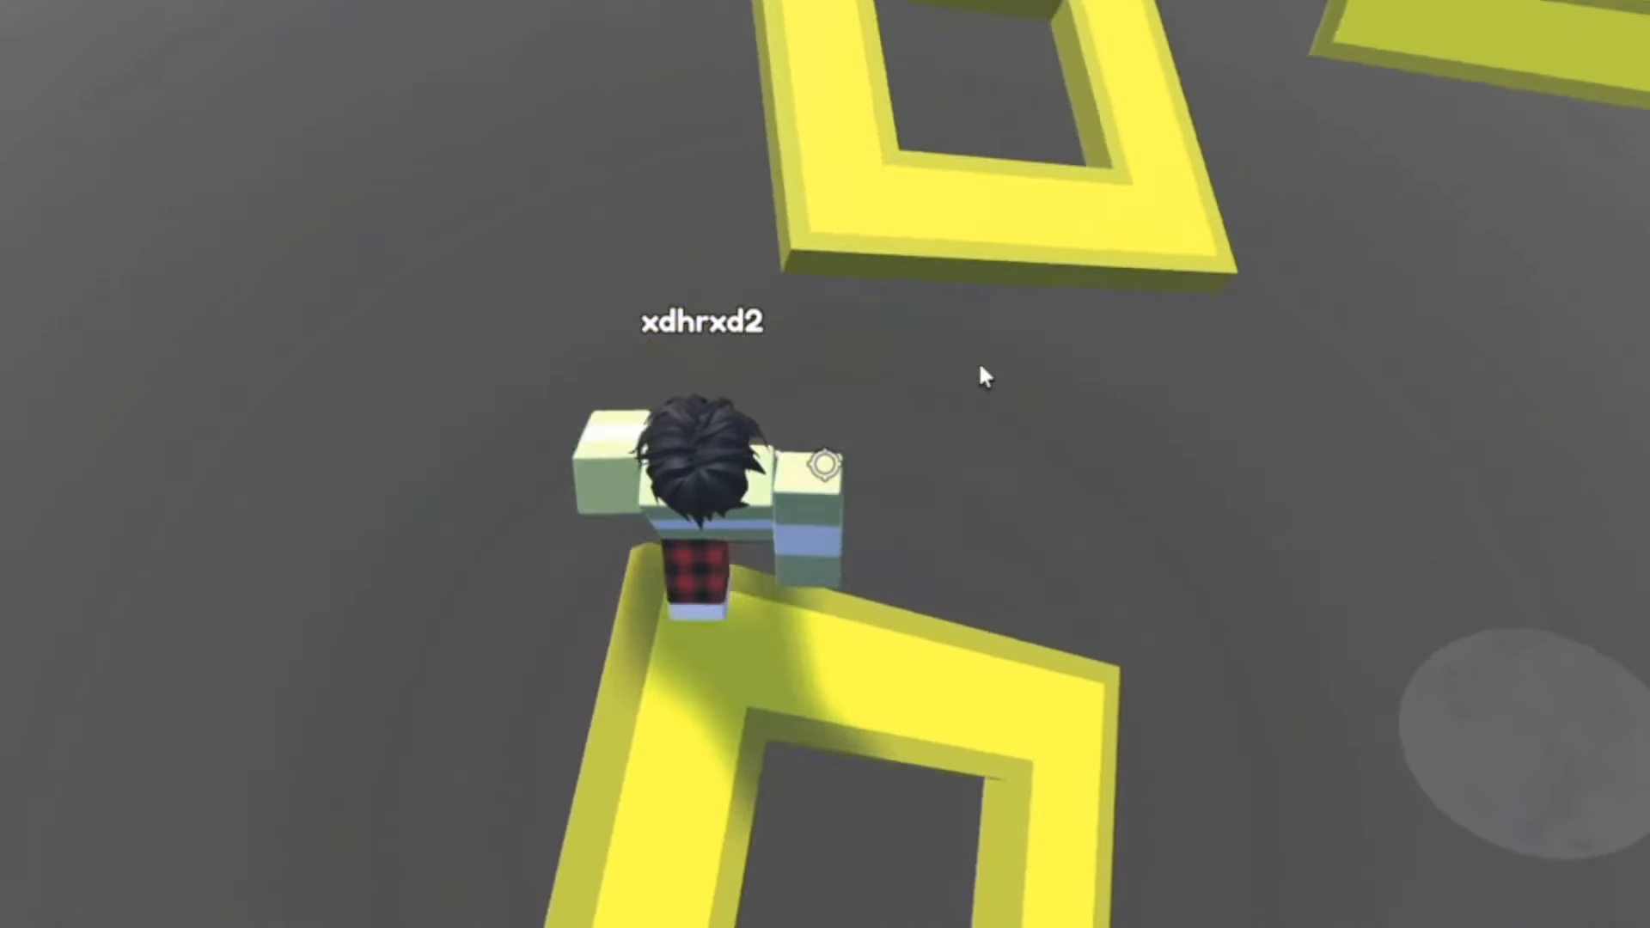
pyautogui.press('w')
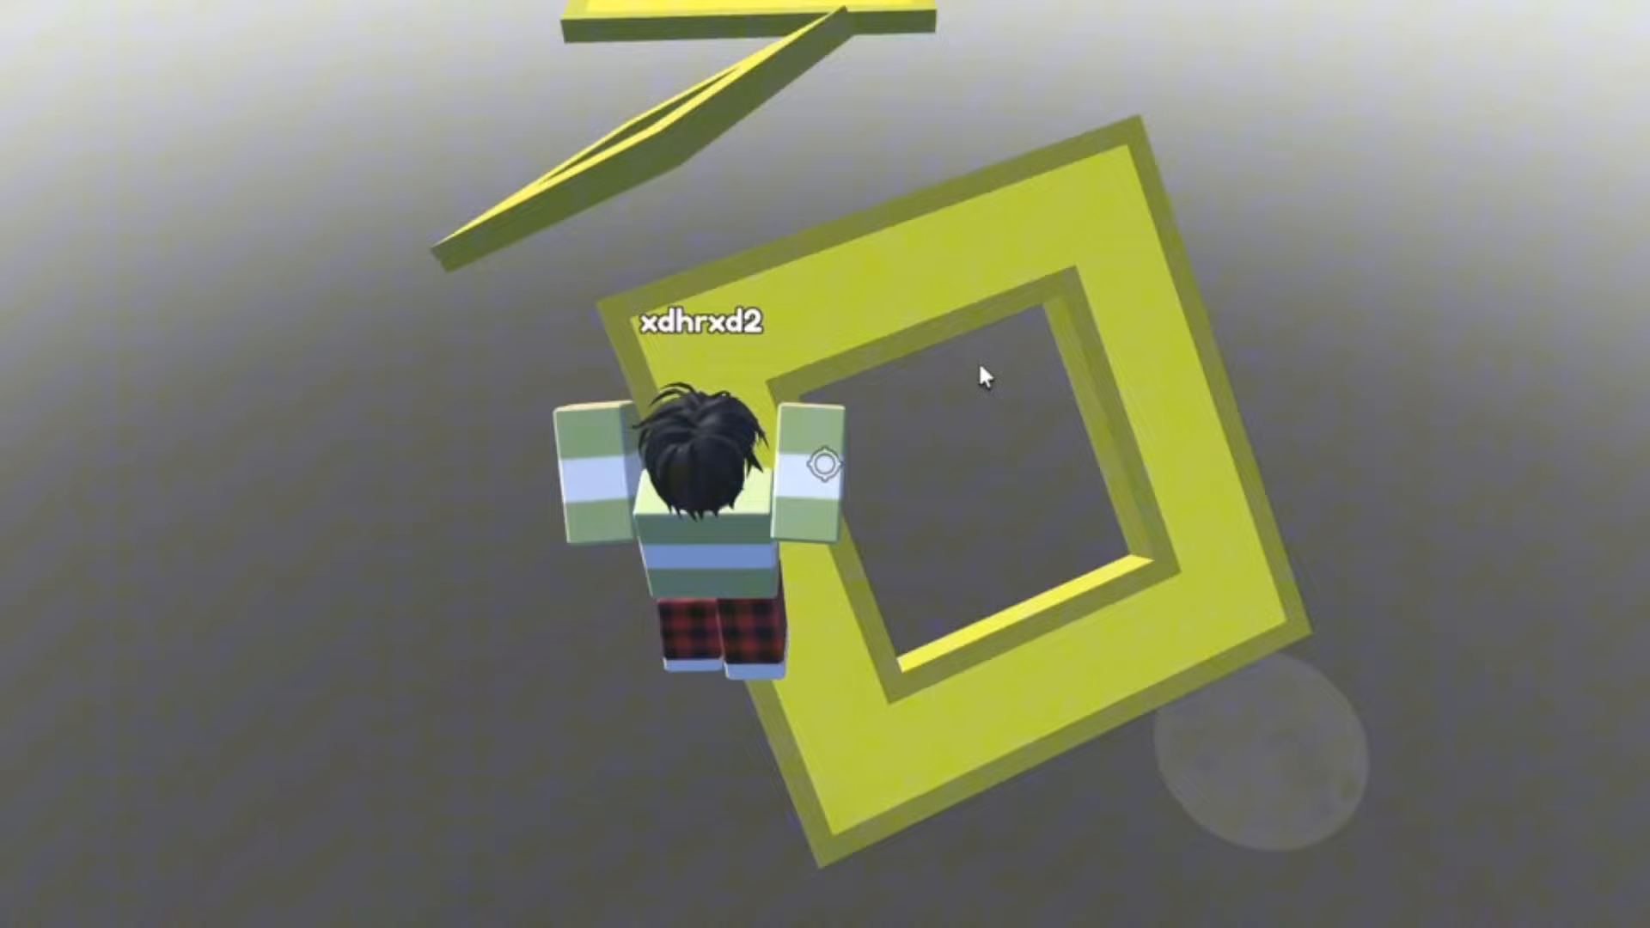
pyautogui.press('w')
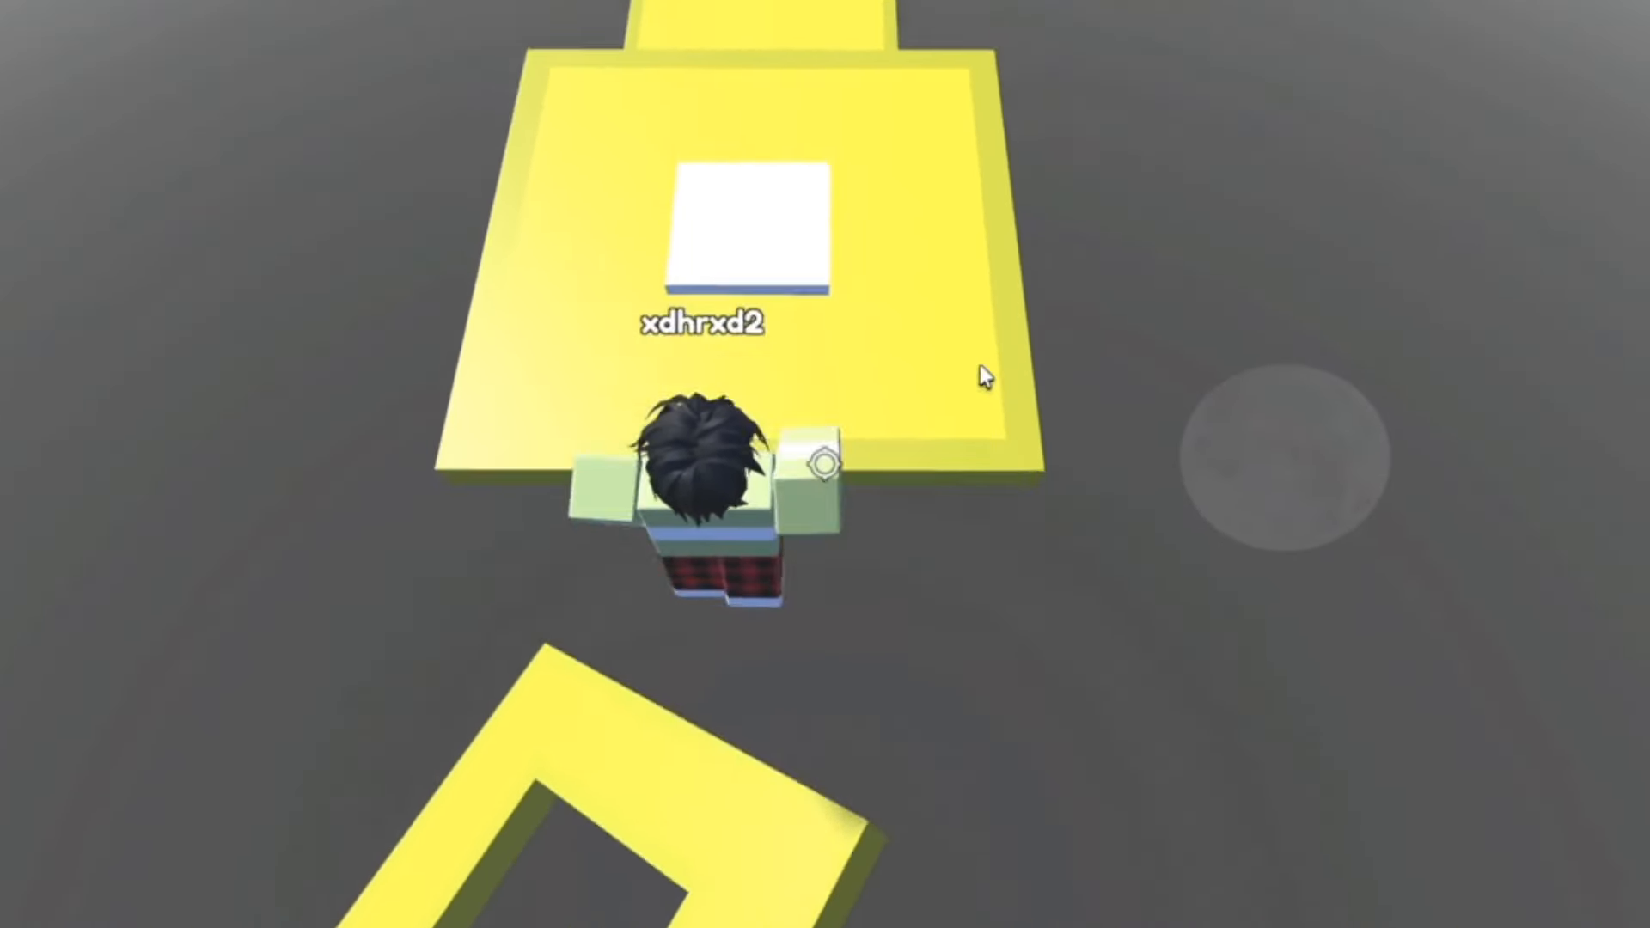
pyautogui.press('w')
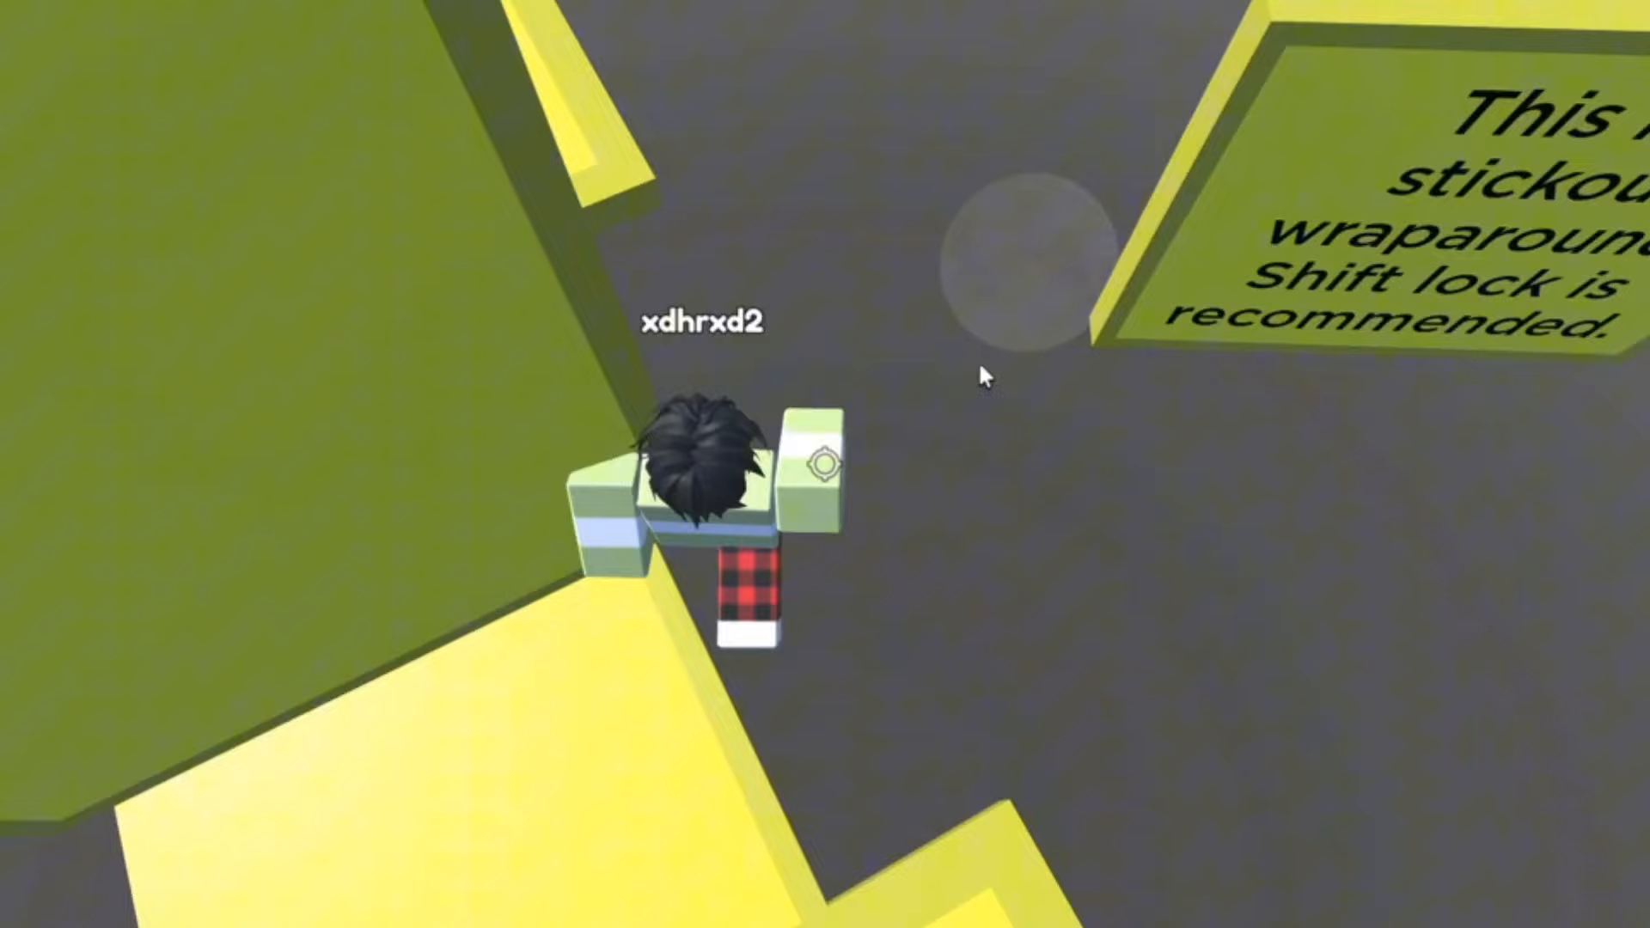
pyautogui.press('w')
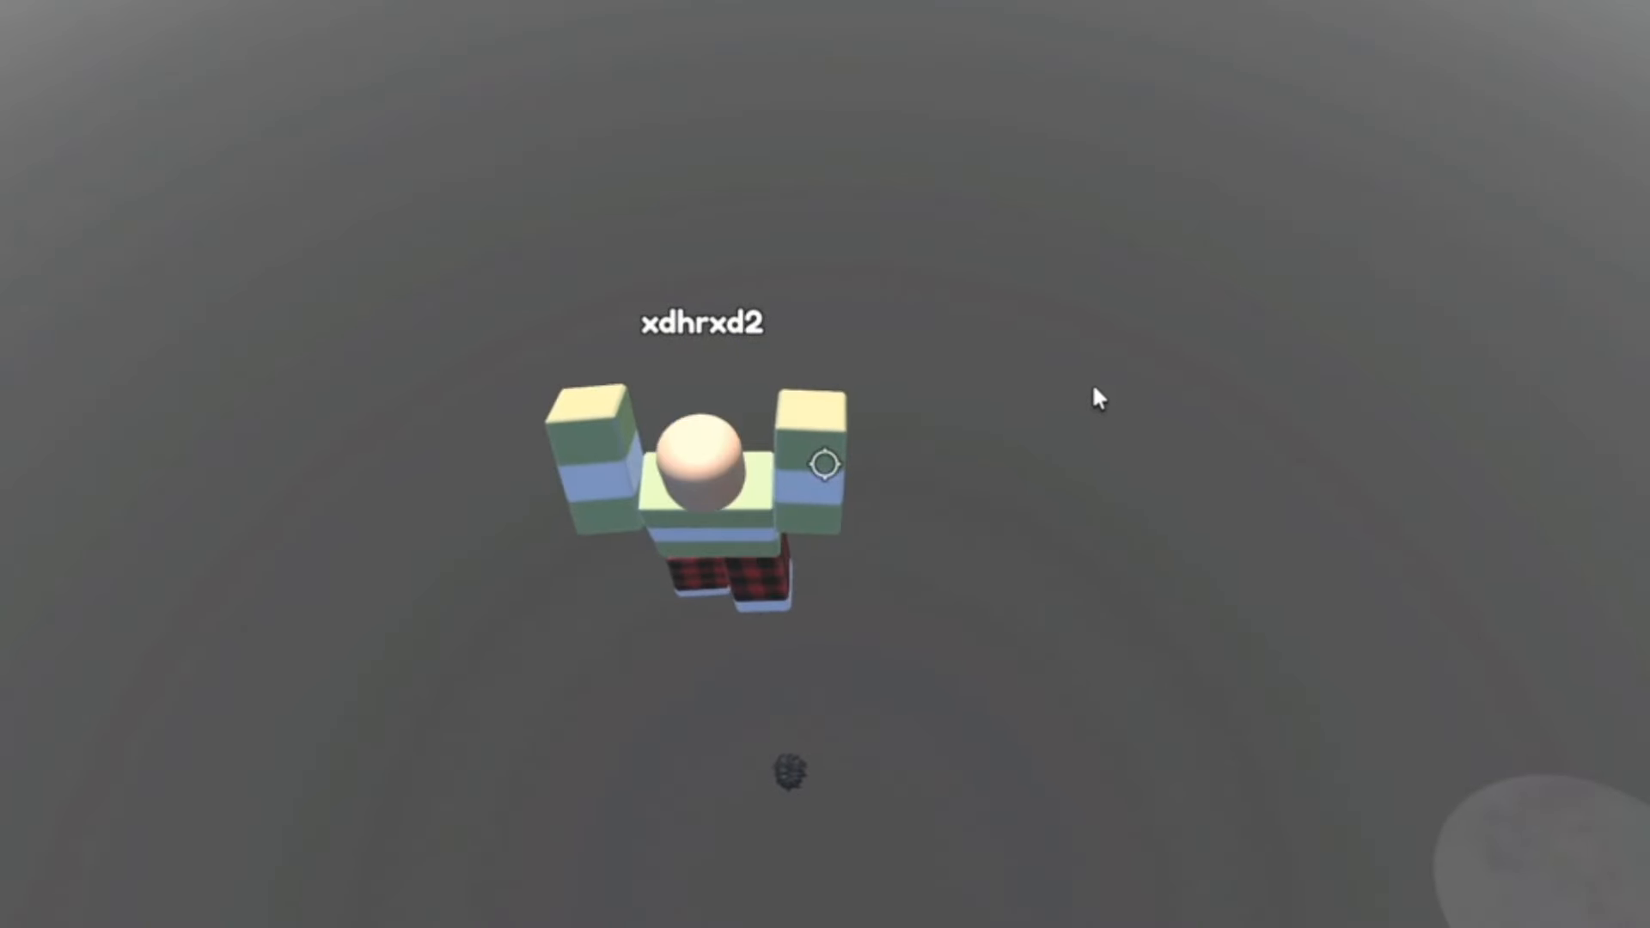
# From the checkpoint respawn, cross the small blocks and large pad onto the arrow launch pad.
pyautogui.press('w')
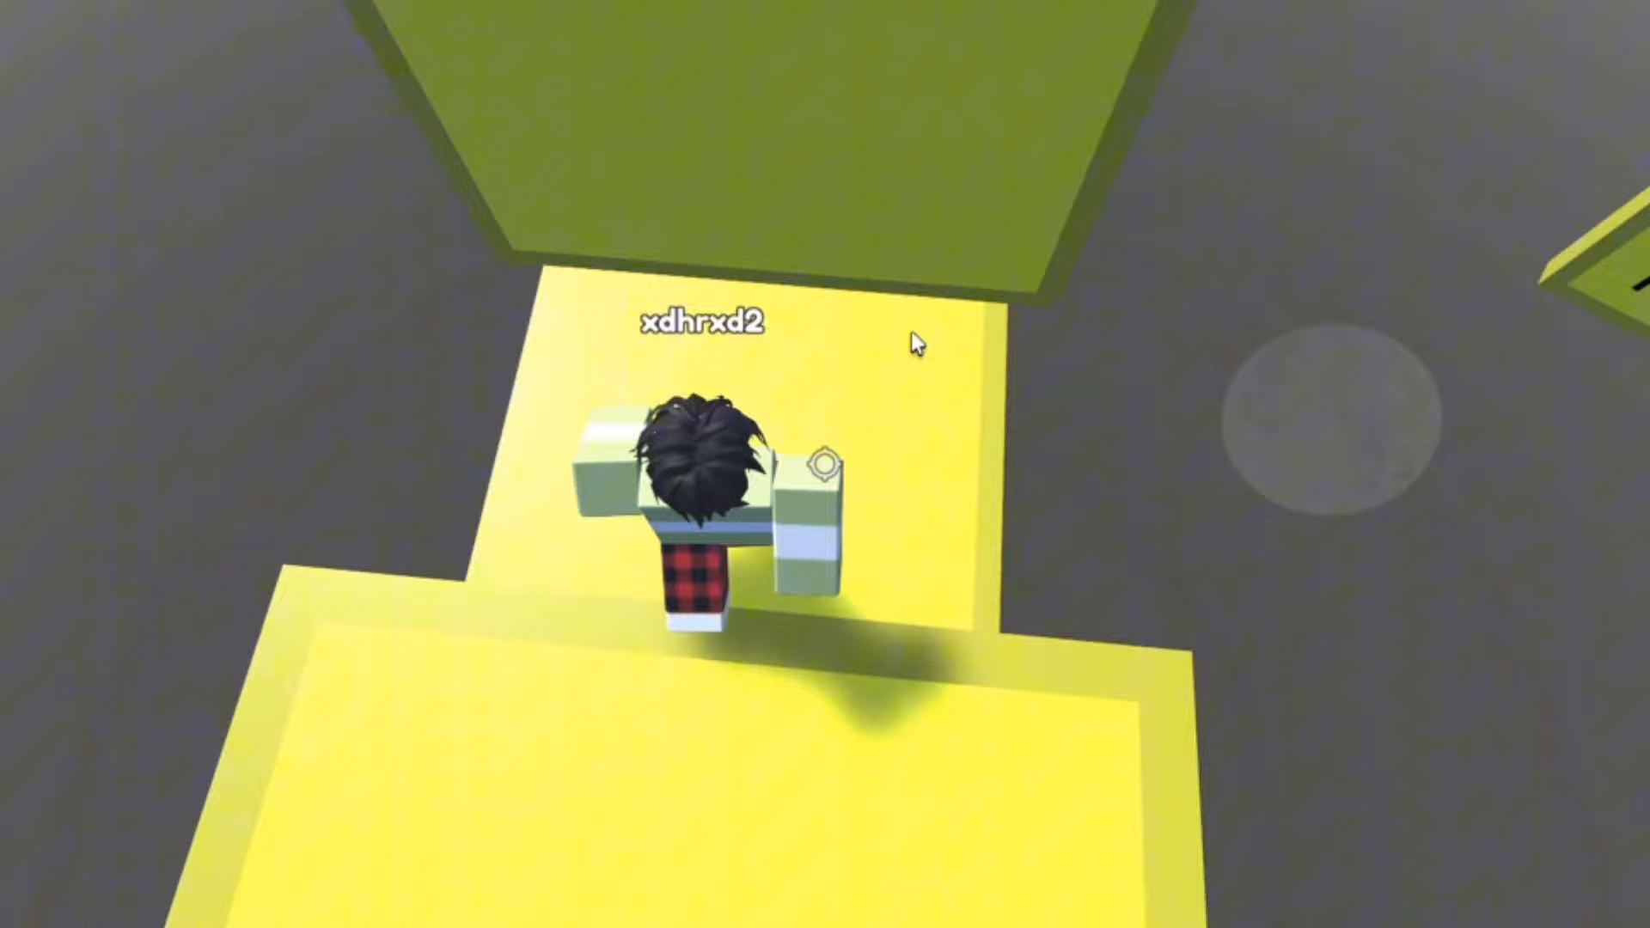
pyautogui.press('w')
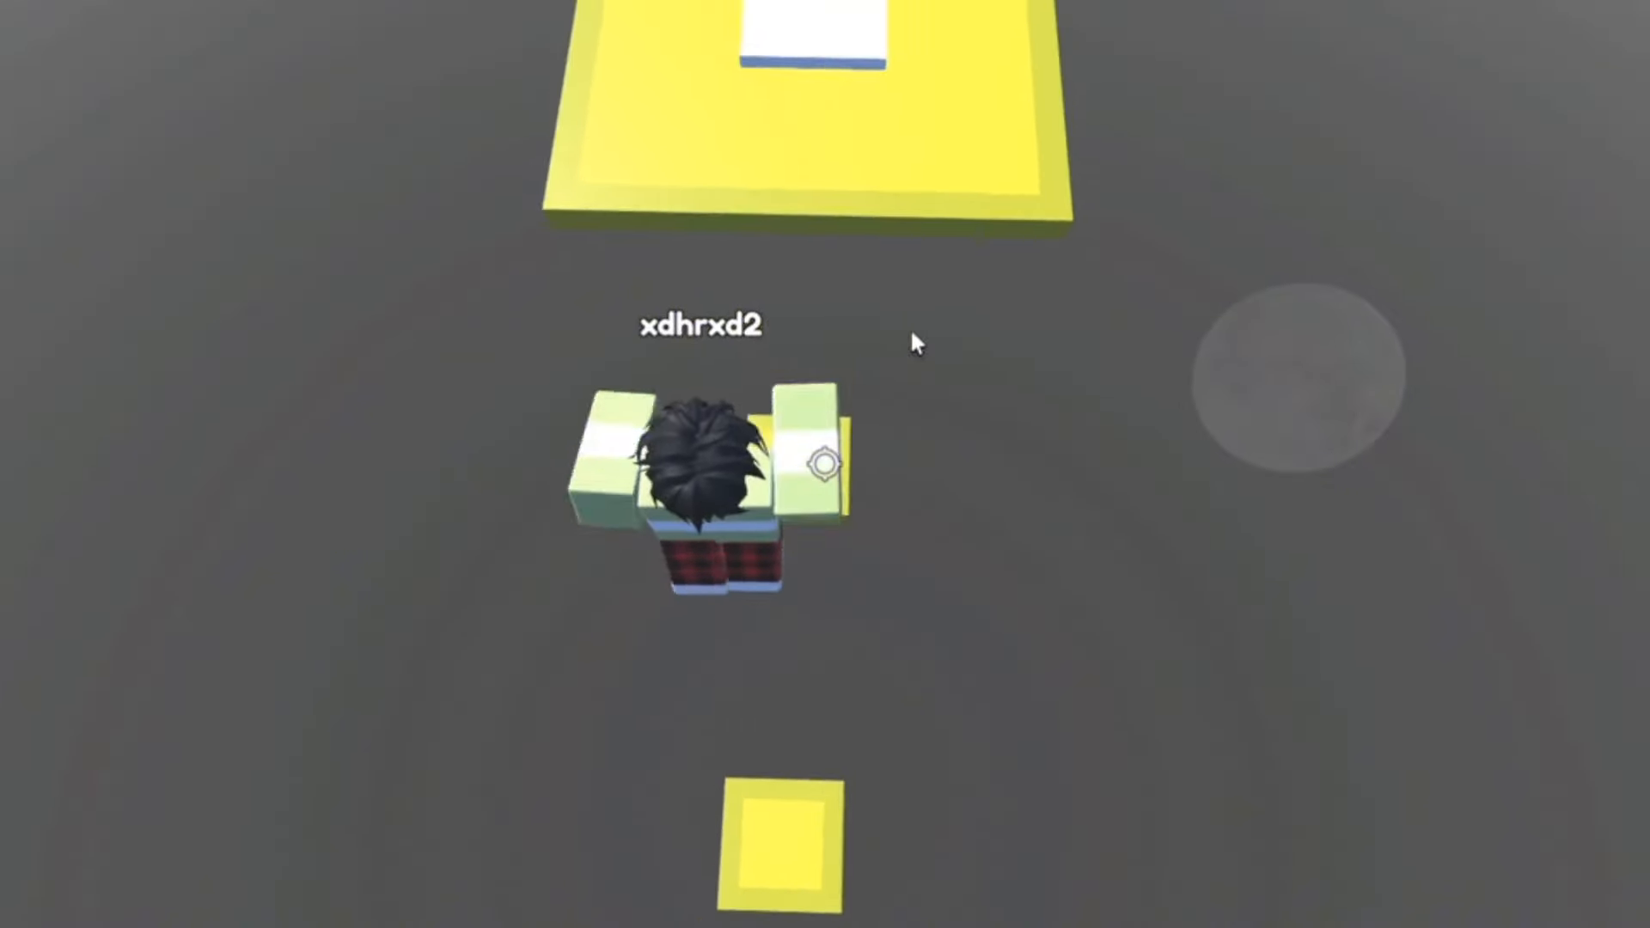
pyautogui.press('w')
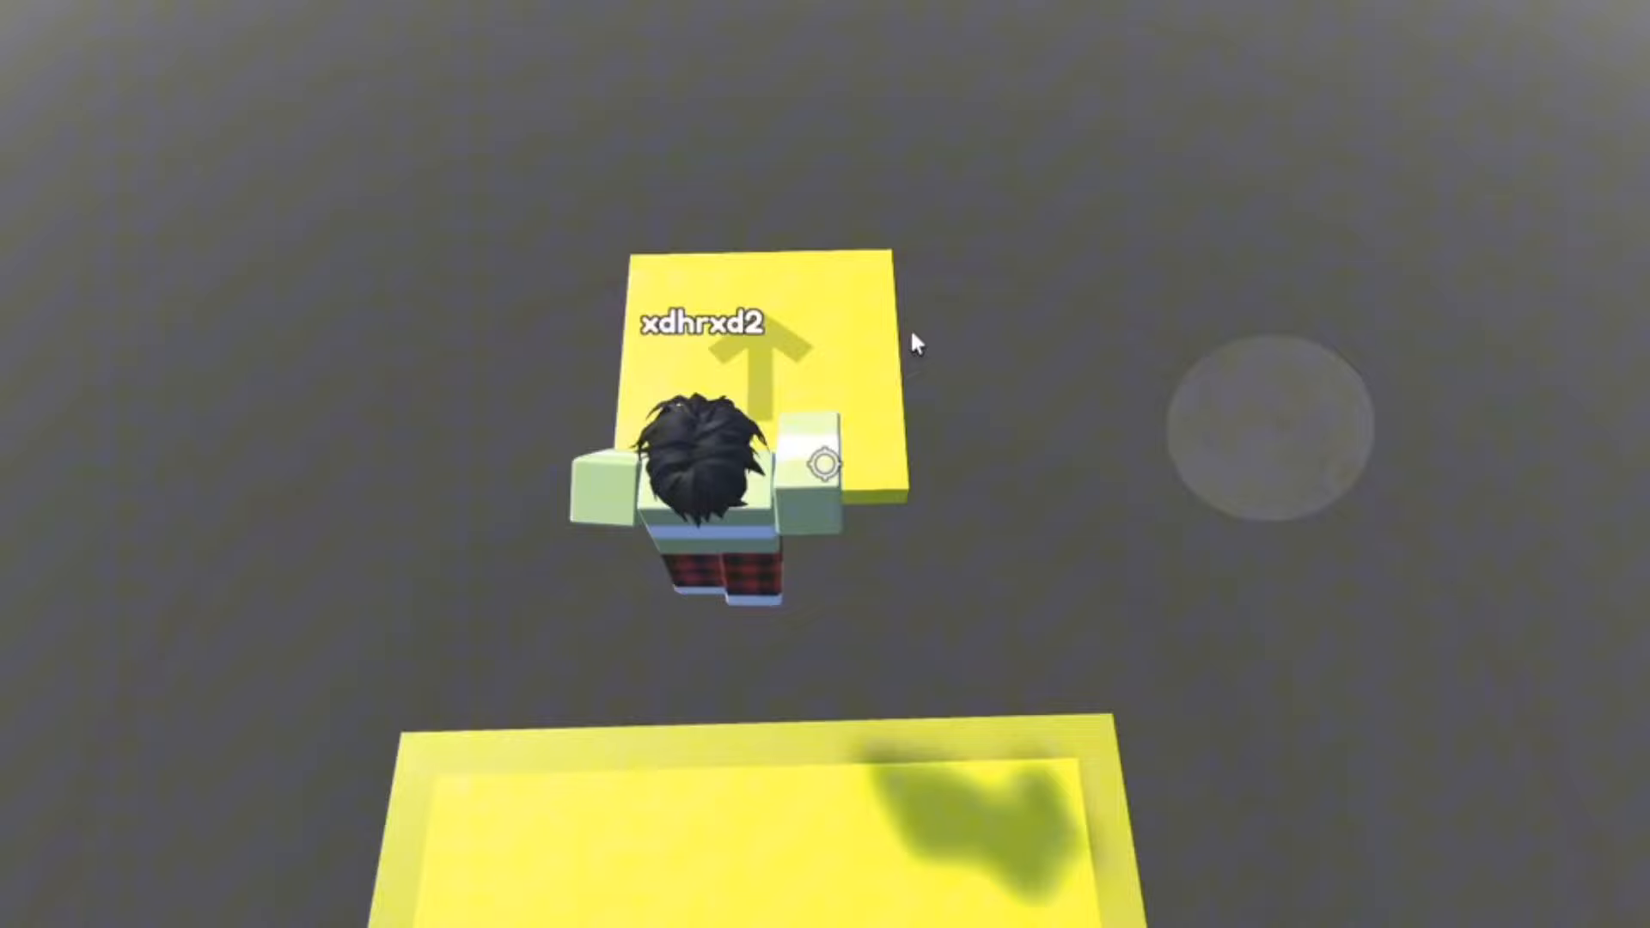
pyautogui.press('w')
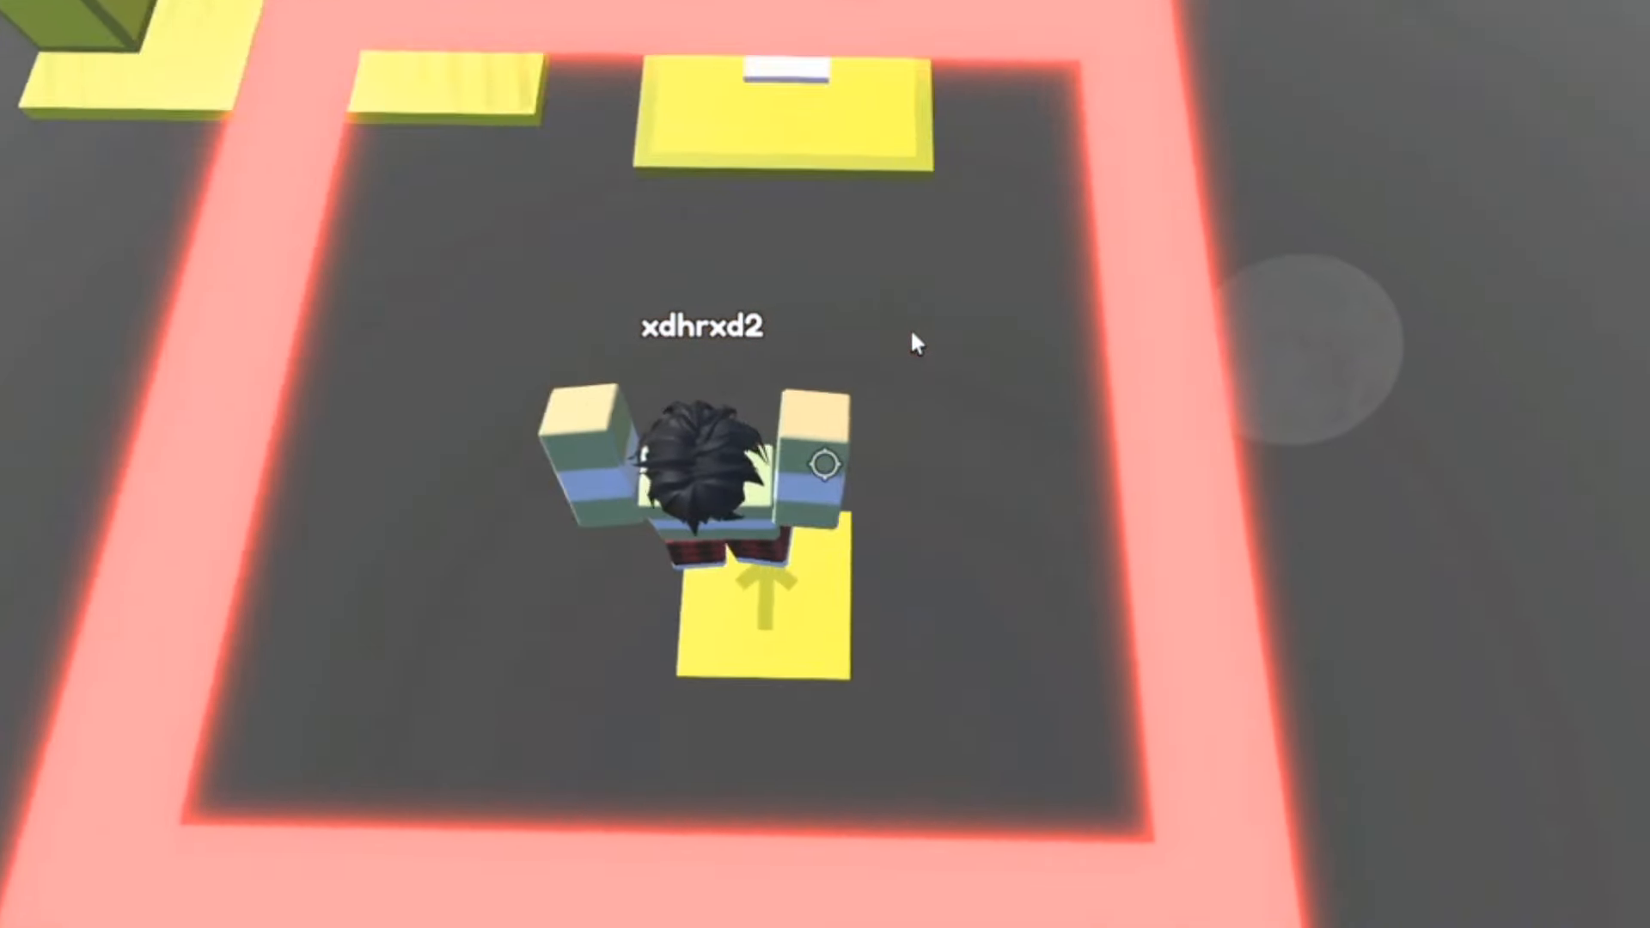
pyautogui.press('w')
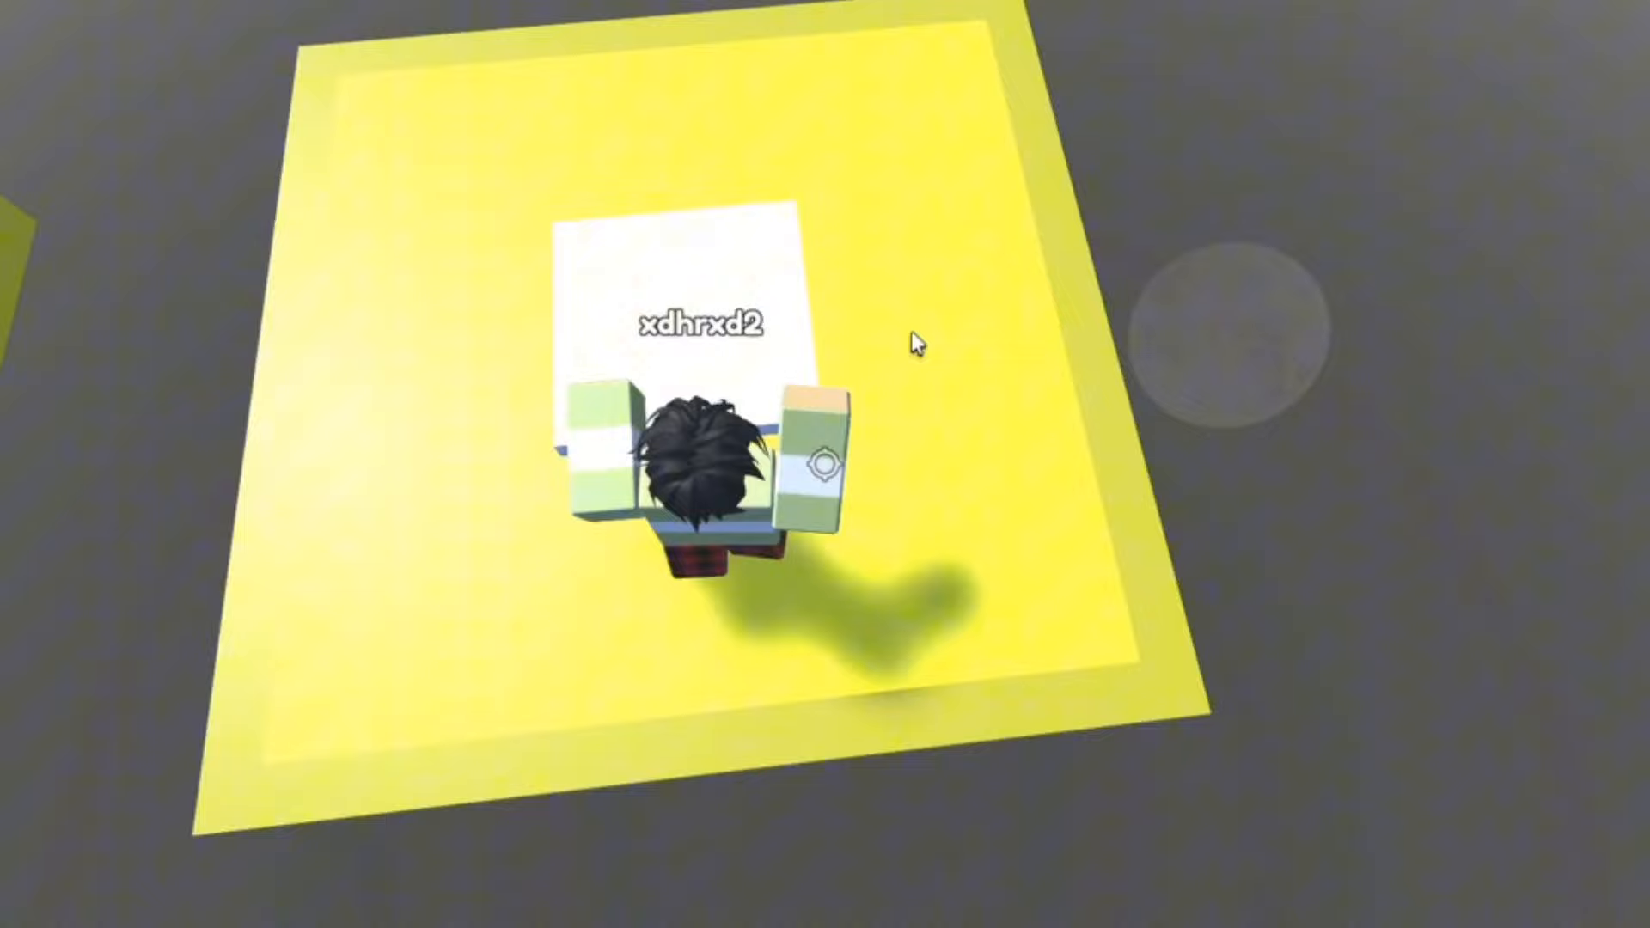
# Climb the stair ramp past the white pad onto the small yellow block.
pyautogui.press('w')
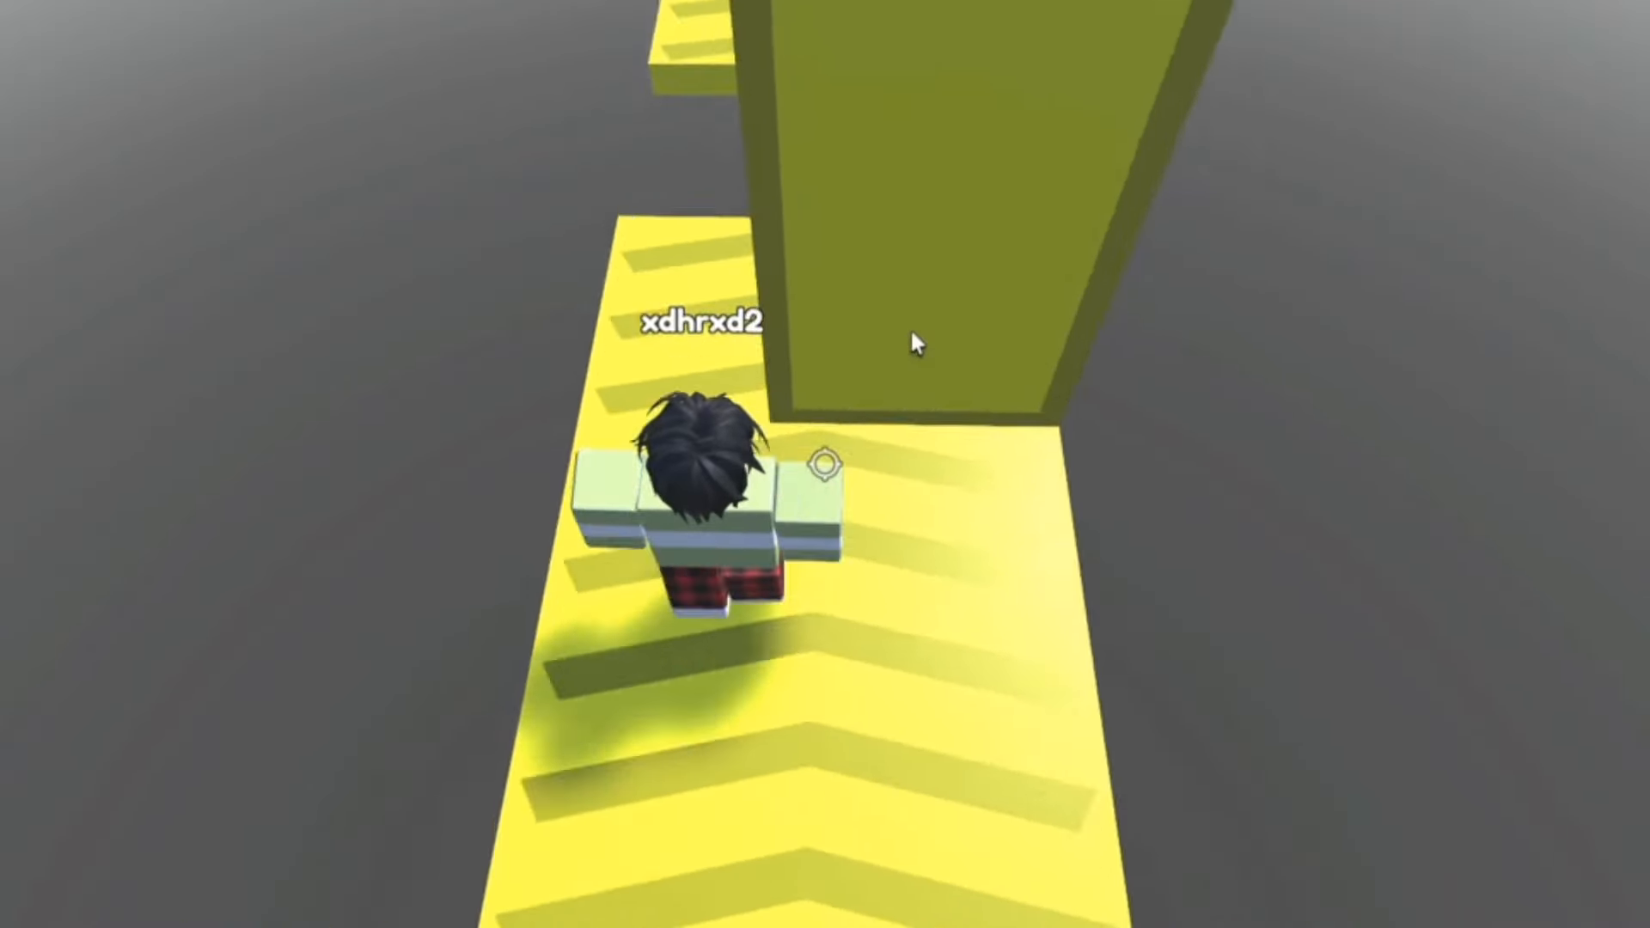
pyautogui.press('w')
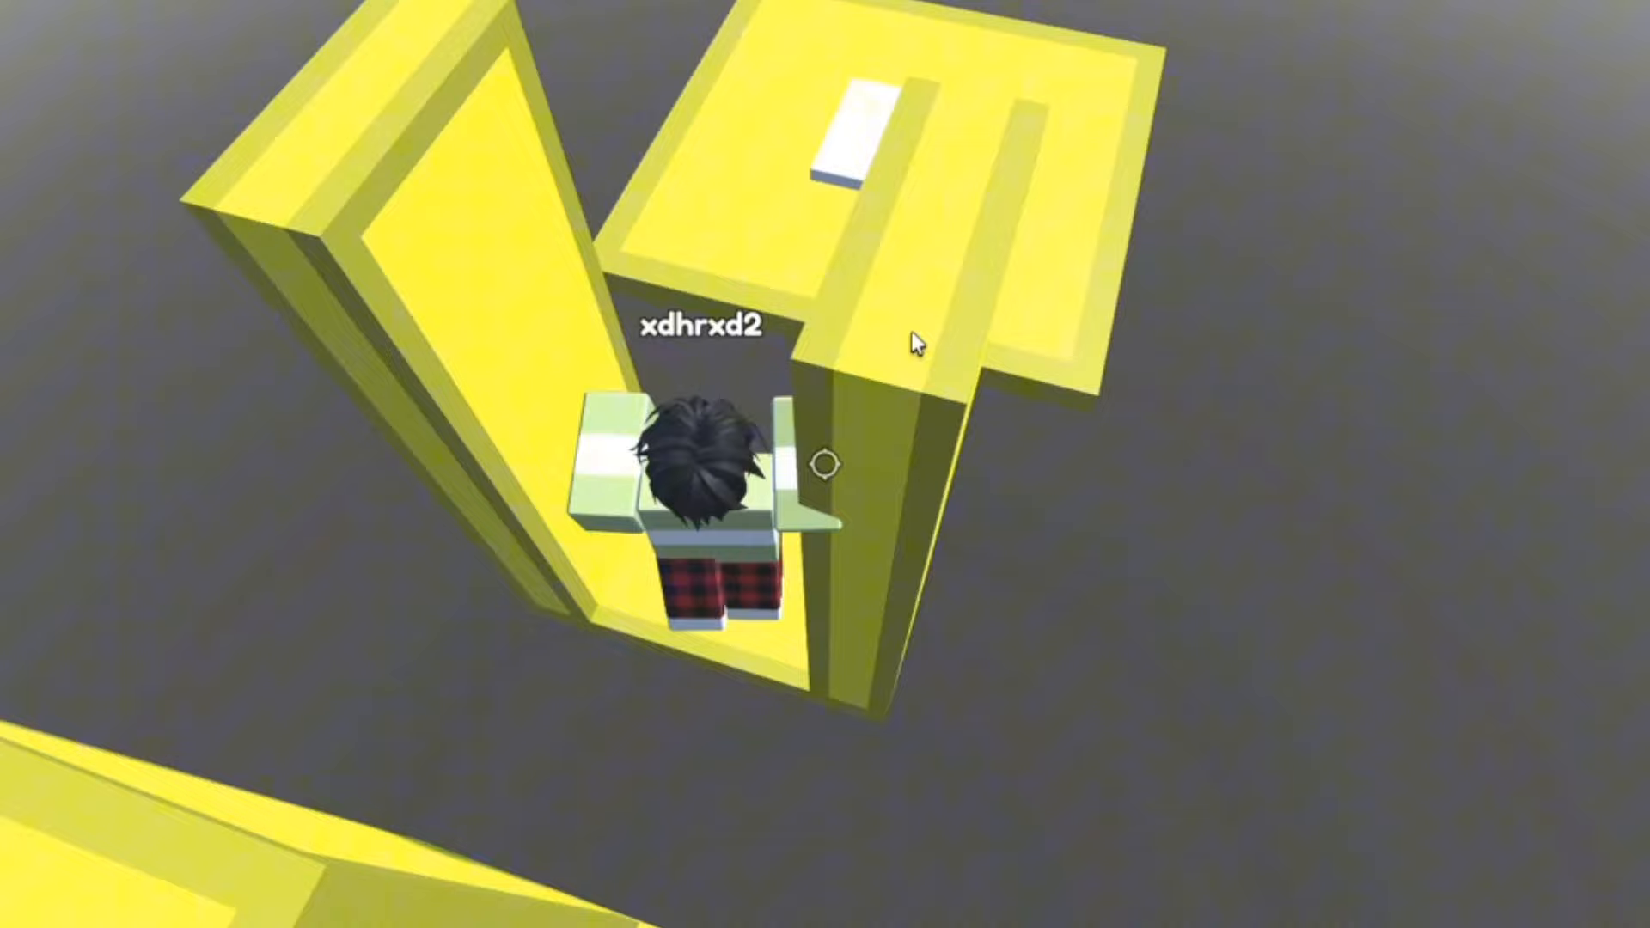
pyautogui.press('w')
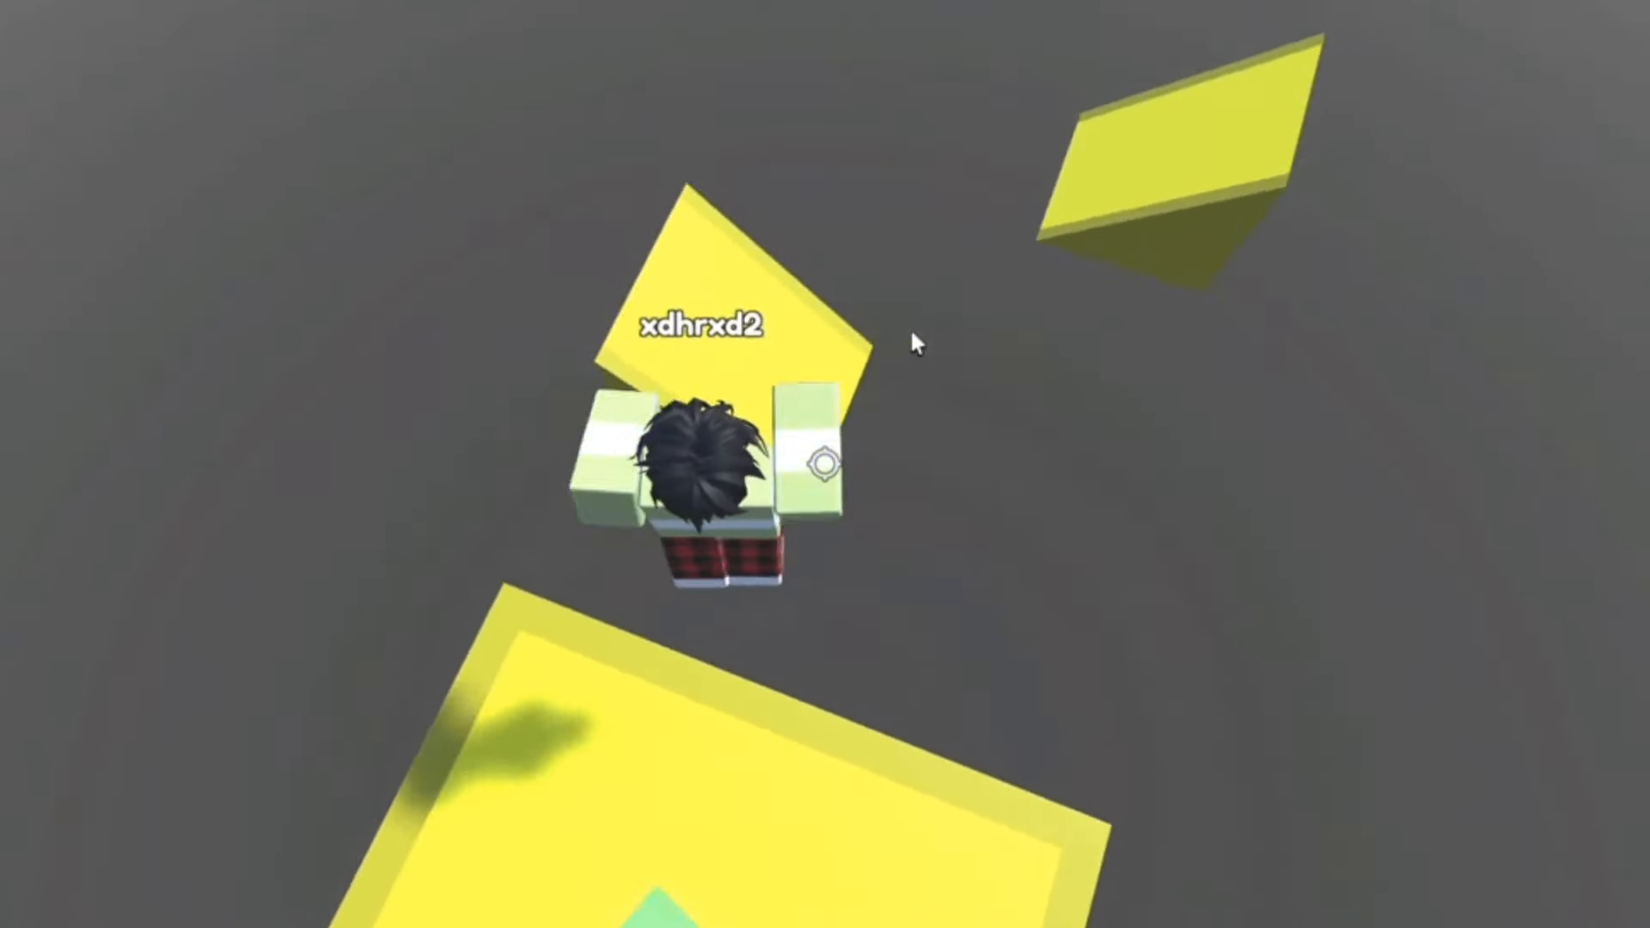
pyautogui.press('w')
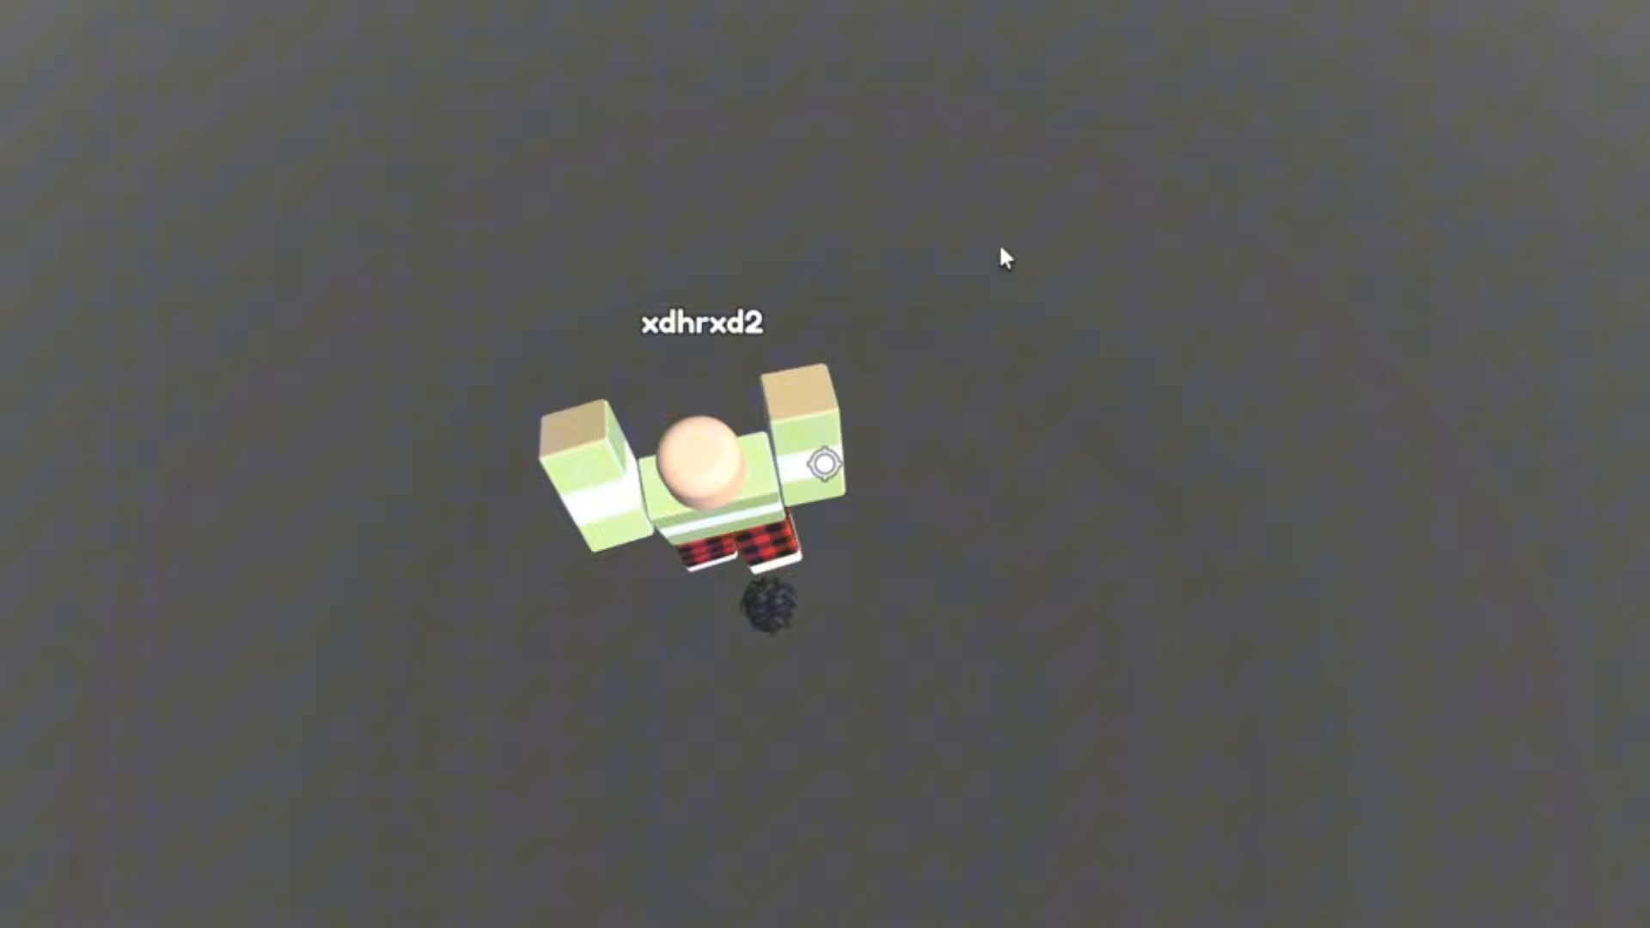
# Walk forward over the arrow tile after respawning at the checkpoint.
pyautogui.press('w')
pyautogui.press('w')
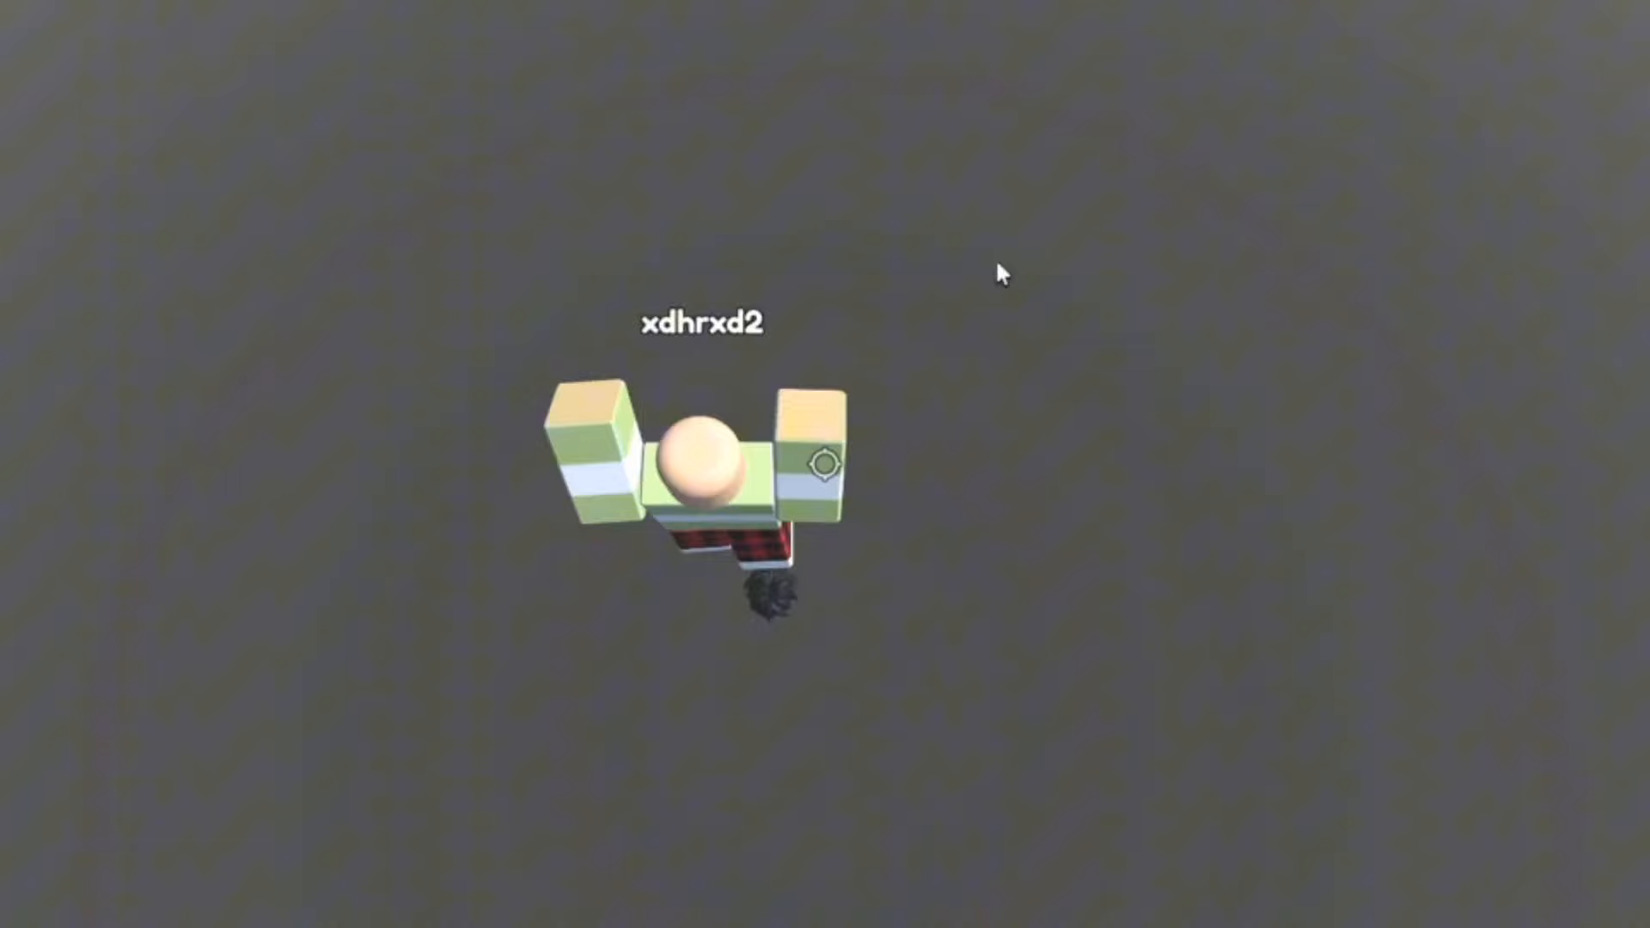
# Cross the arrow tiles and yellow platforms along the red-tile path, dying on a red tile.
pyautogui.press('w')
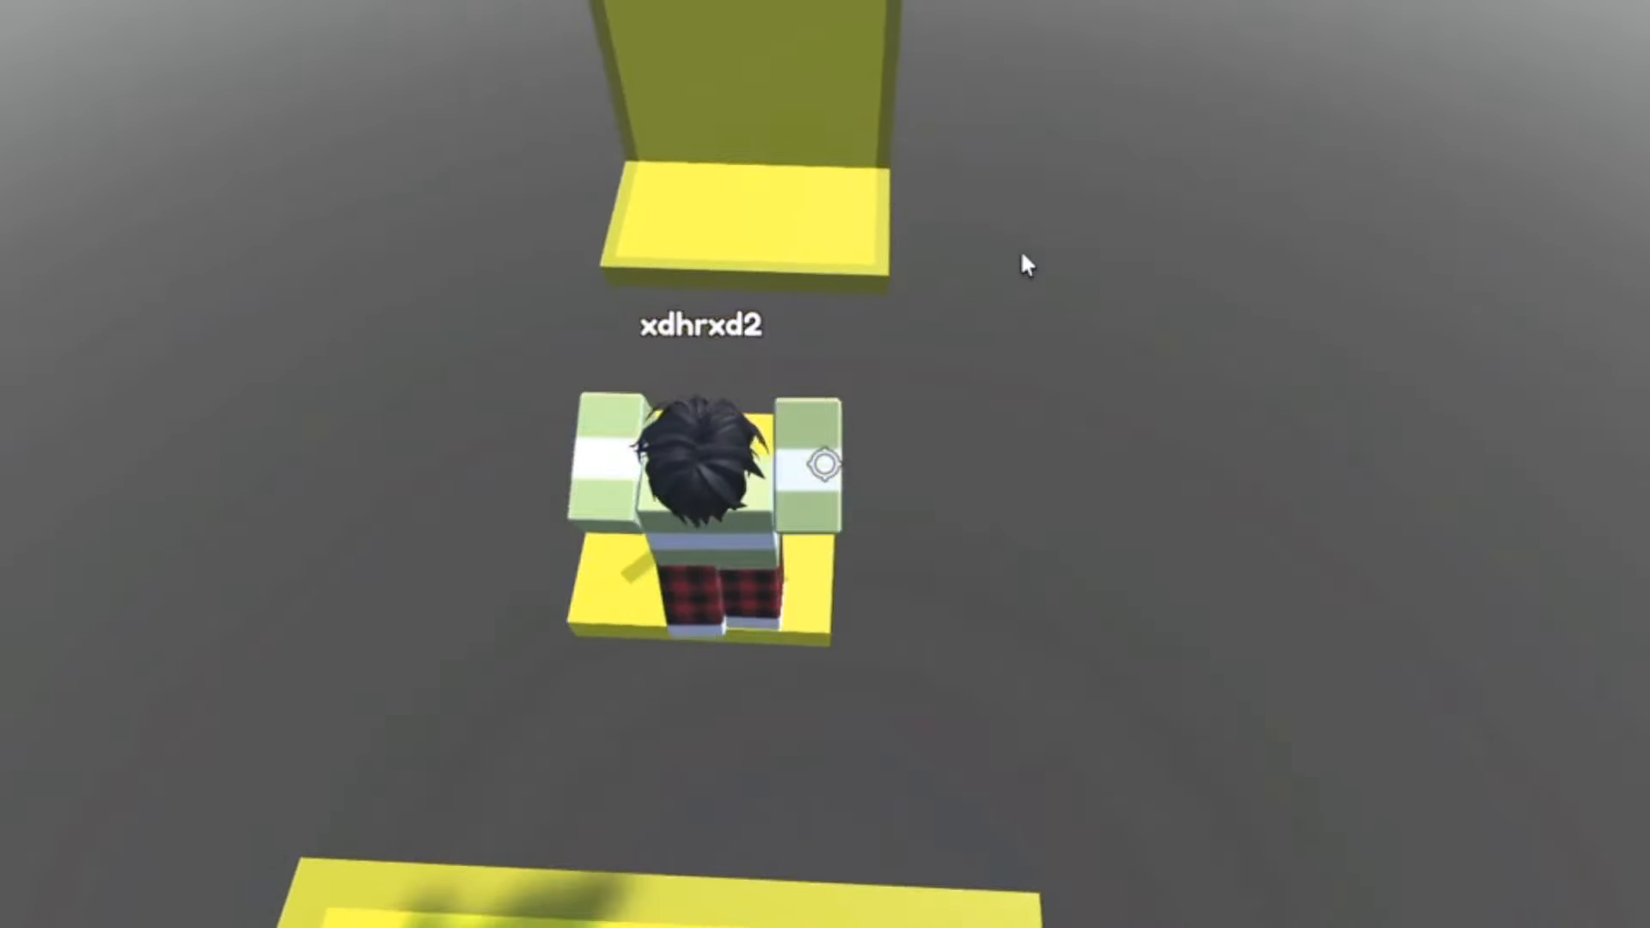
pyautogui.press('w')
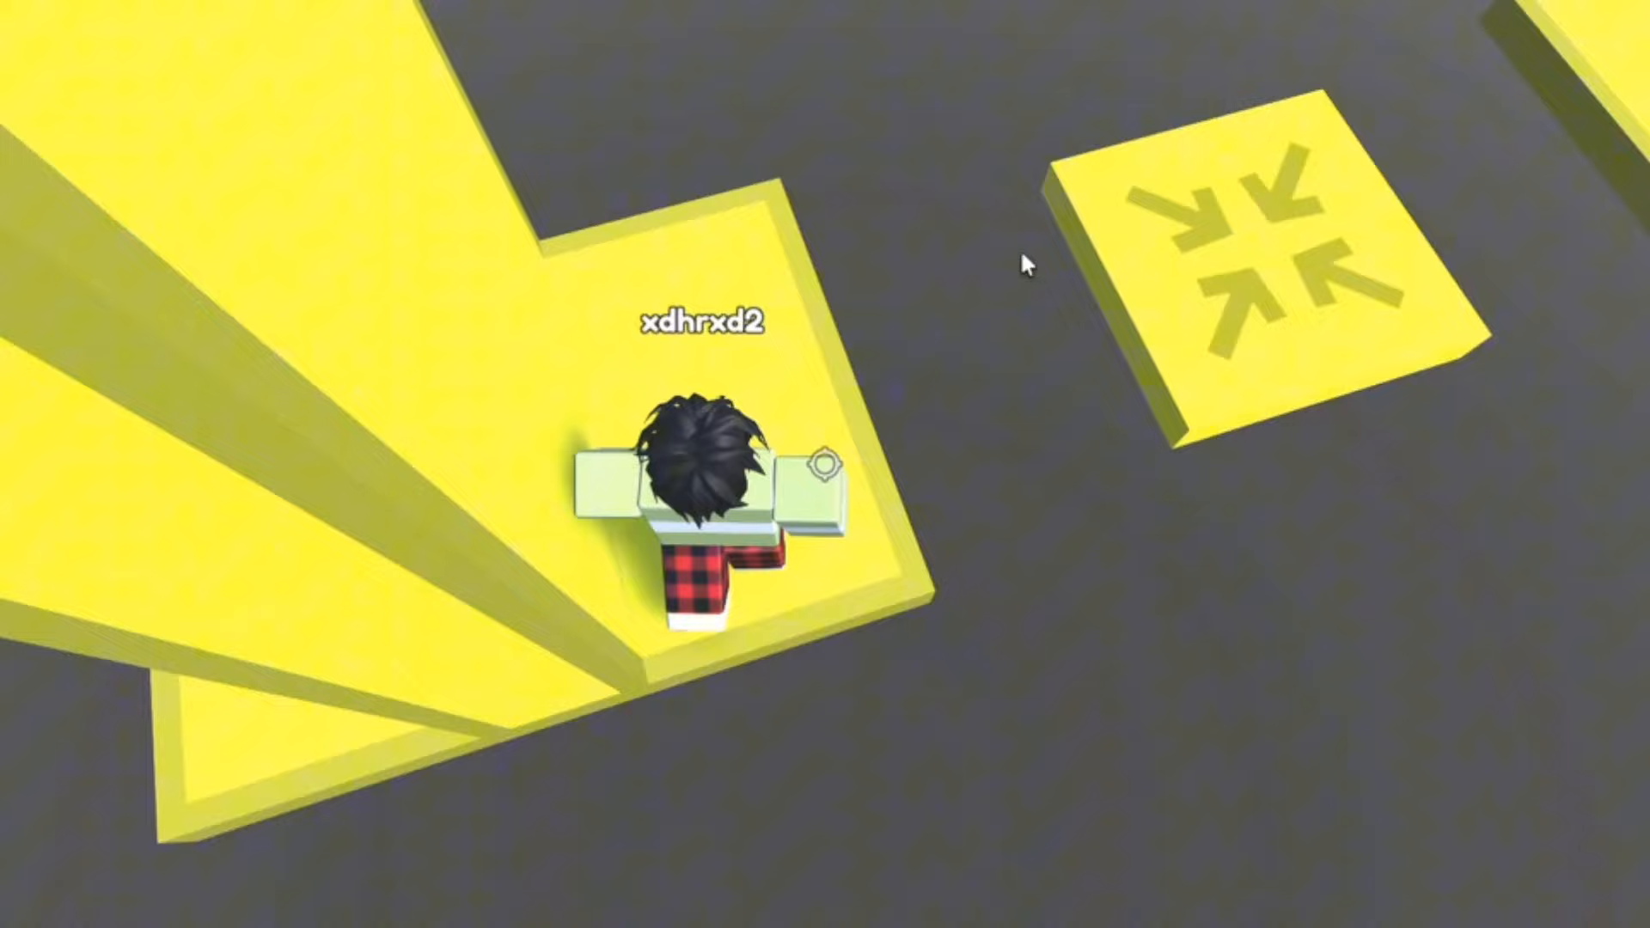
pyautogui.press('w')
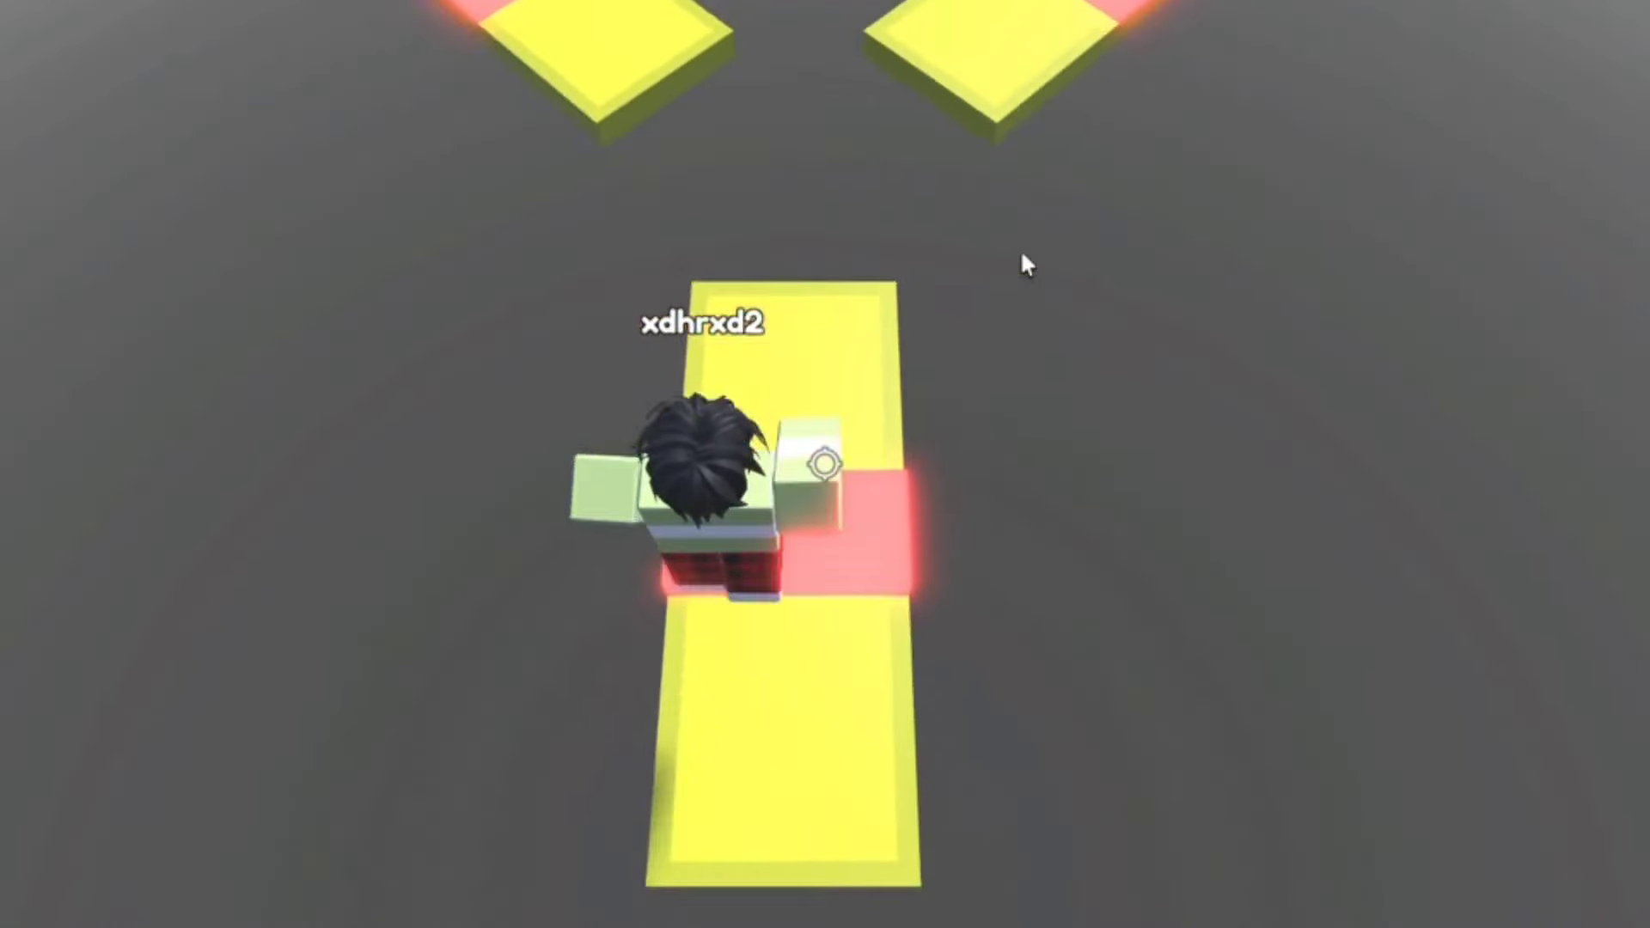
pyautogui.press('w')
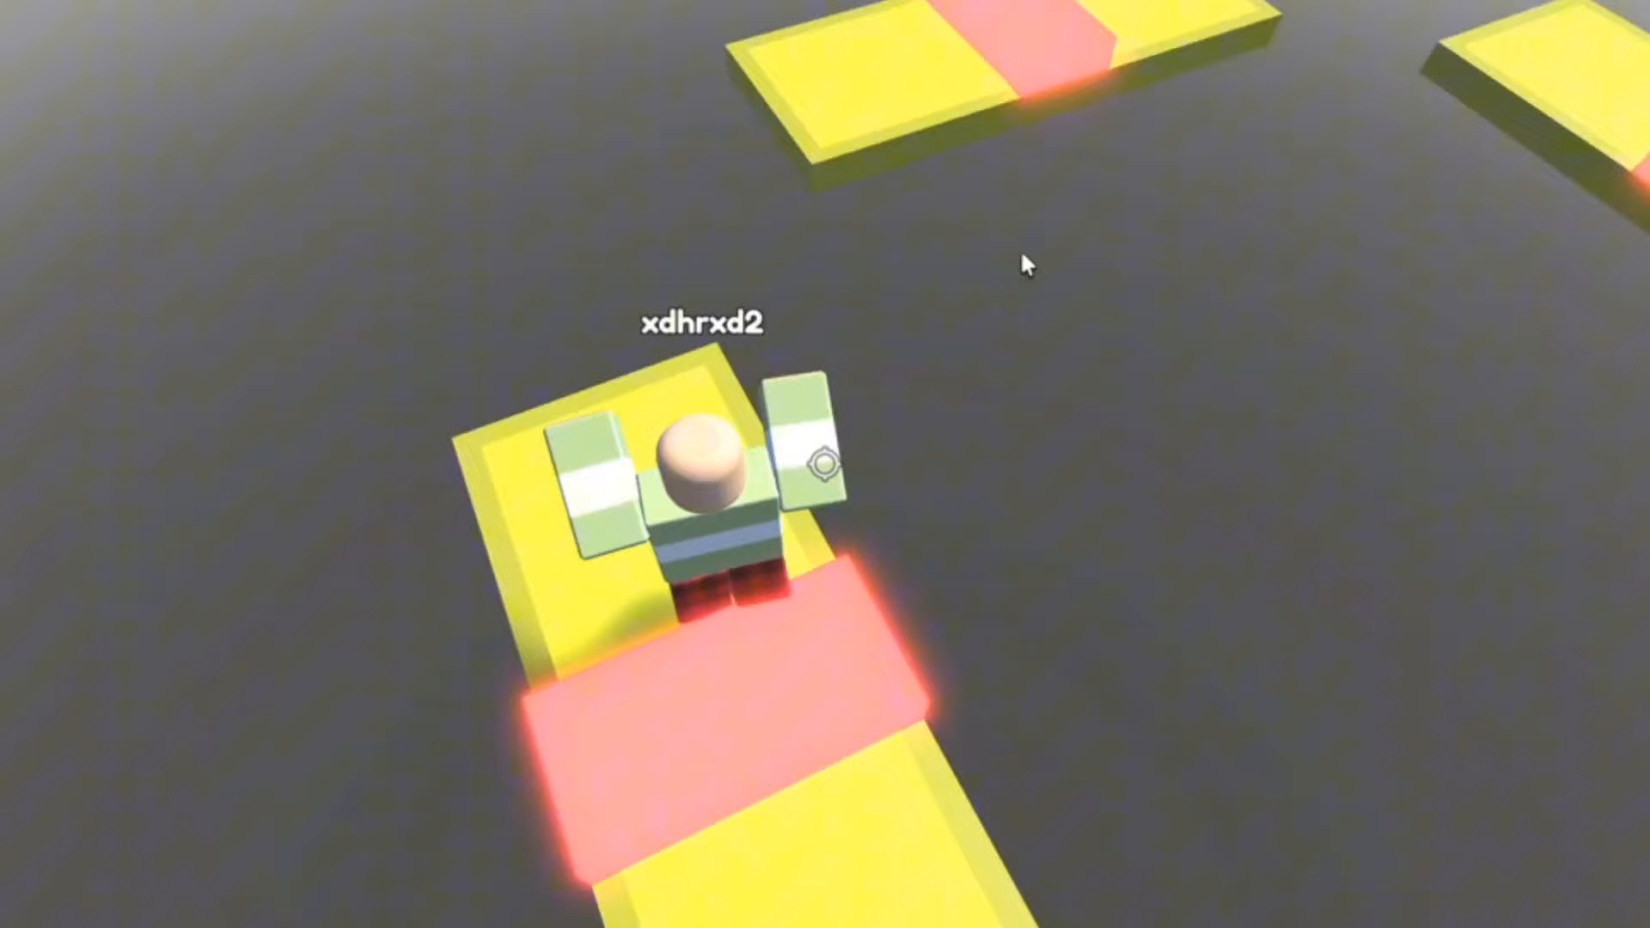
# After respawning, cross the large yellow platform to the green spawn marker checkpoint.
pyautogui.press('w')
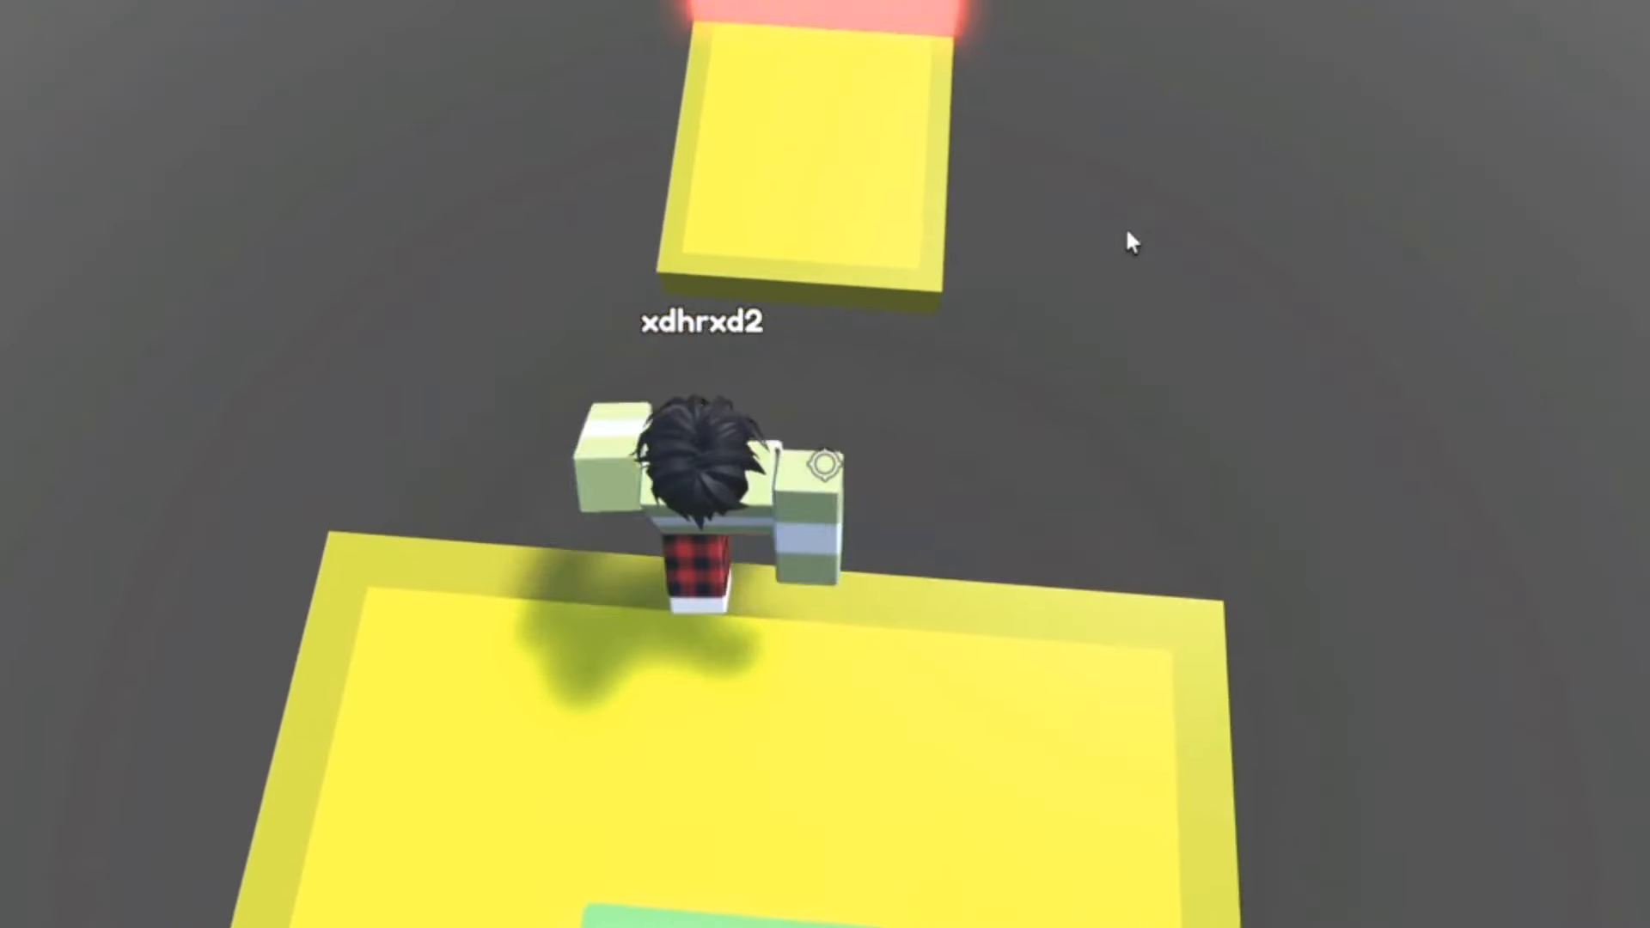
pyautogui.press('w')
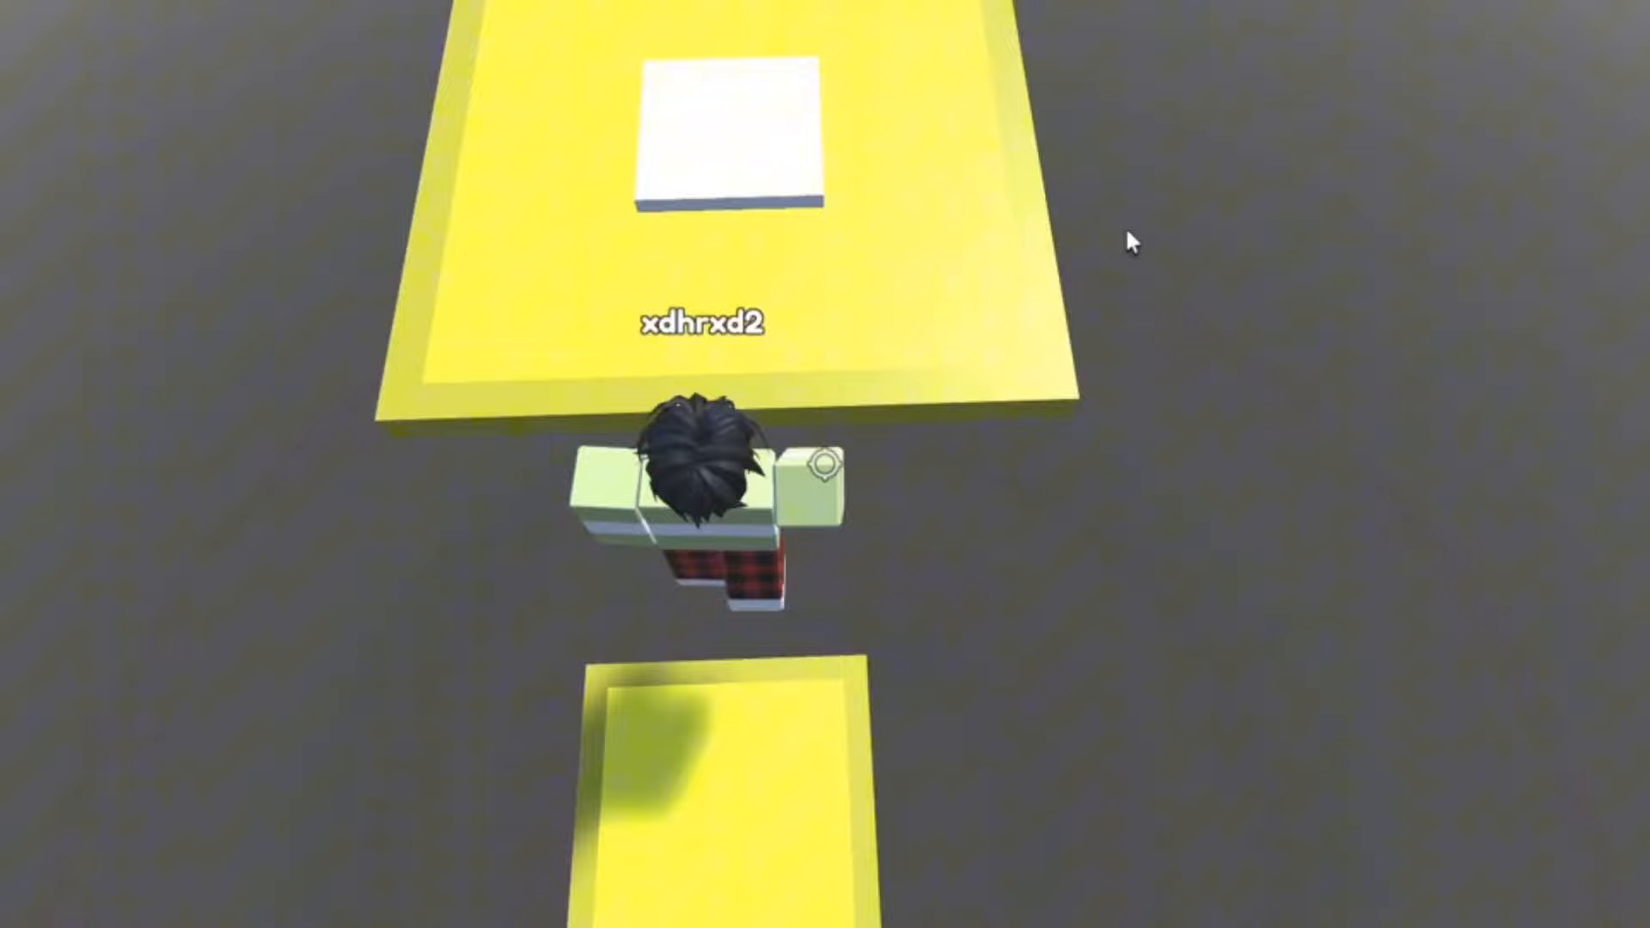
pyautogui.press('w')
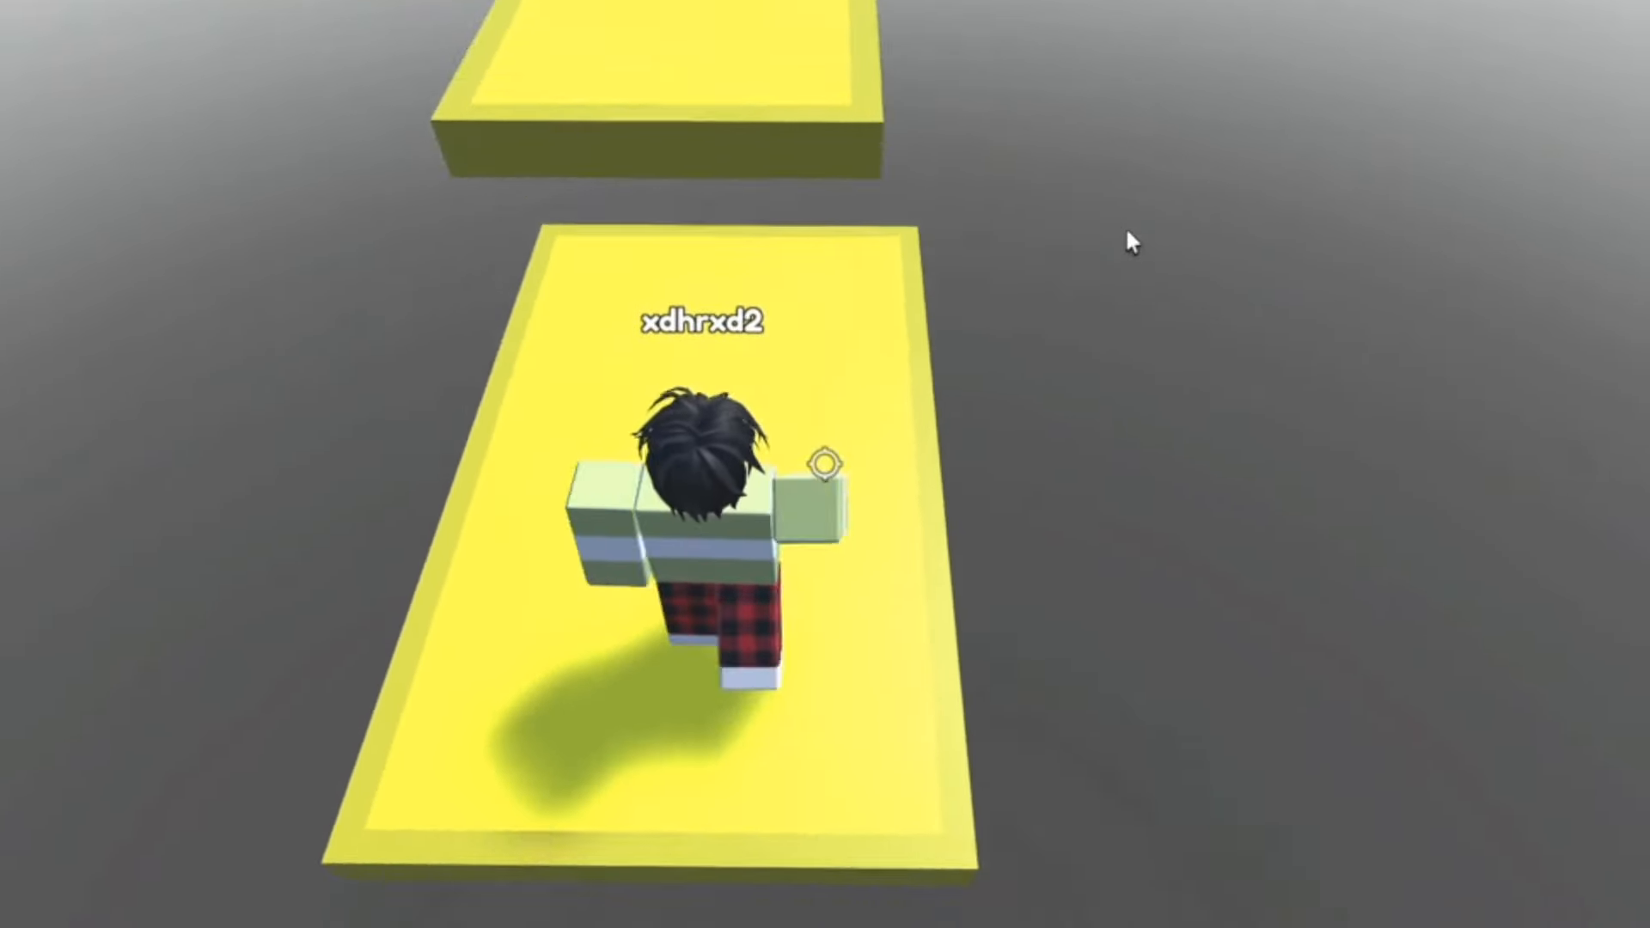
pyautogui.press('w')
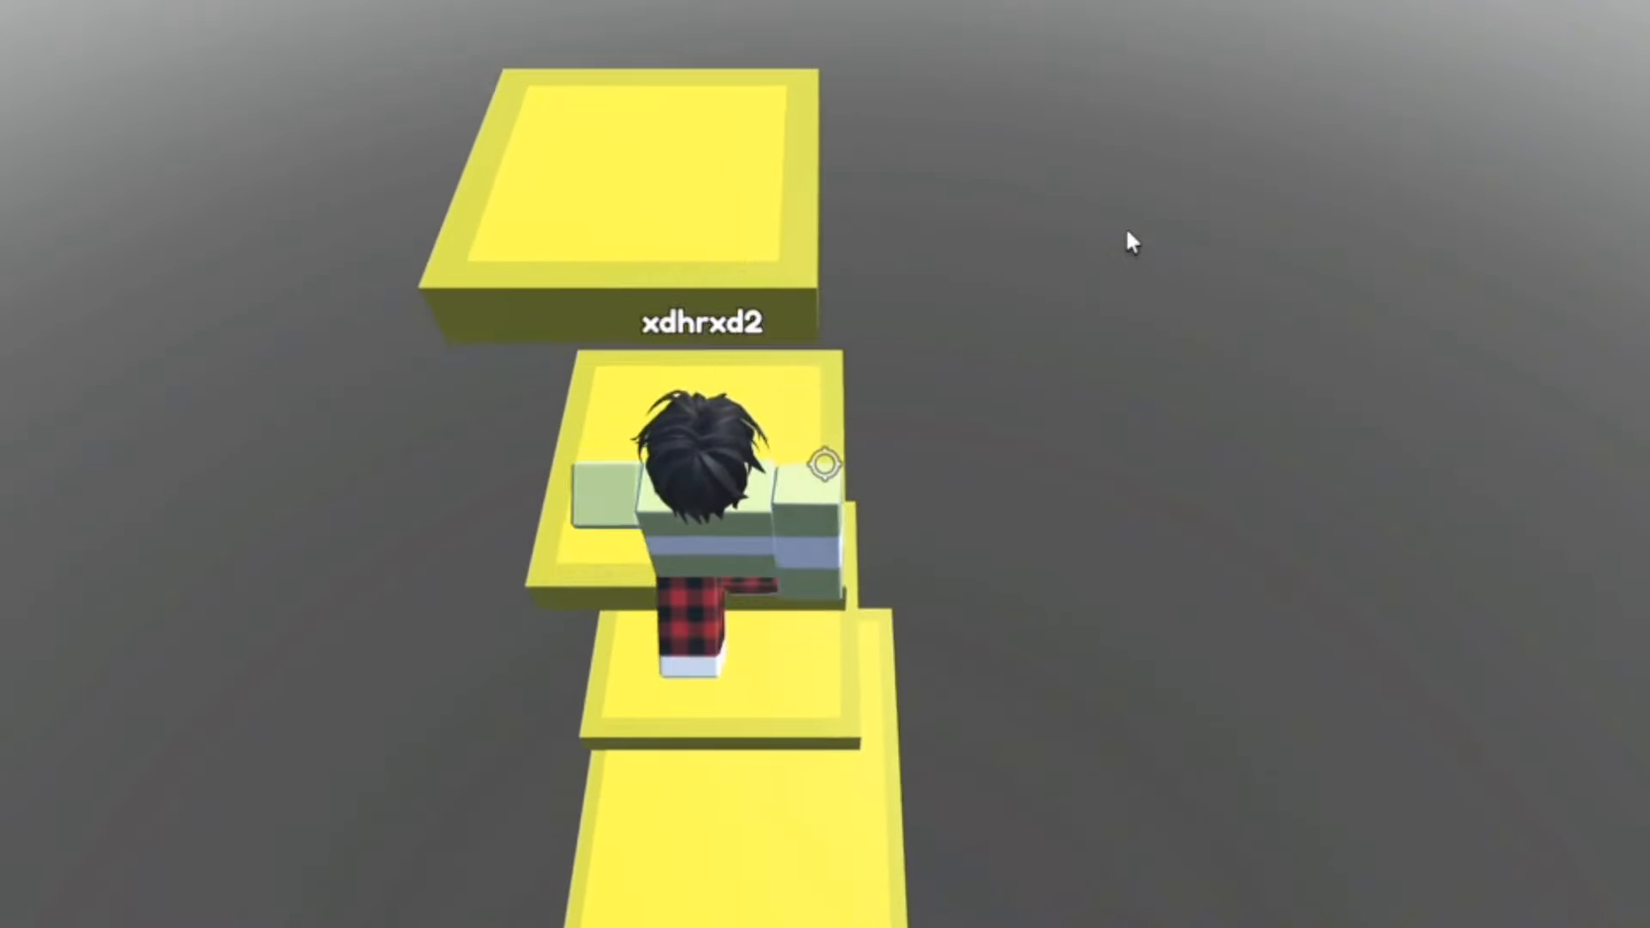
pyautogui.press('w')
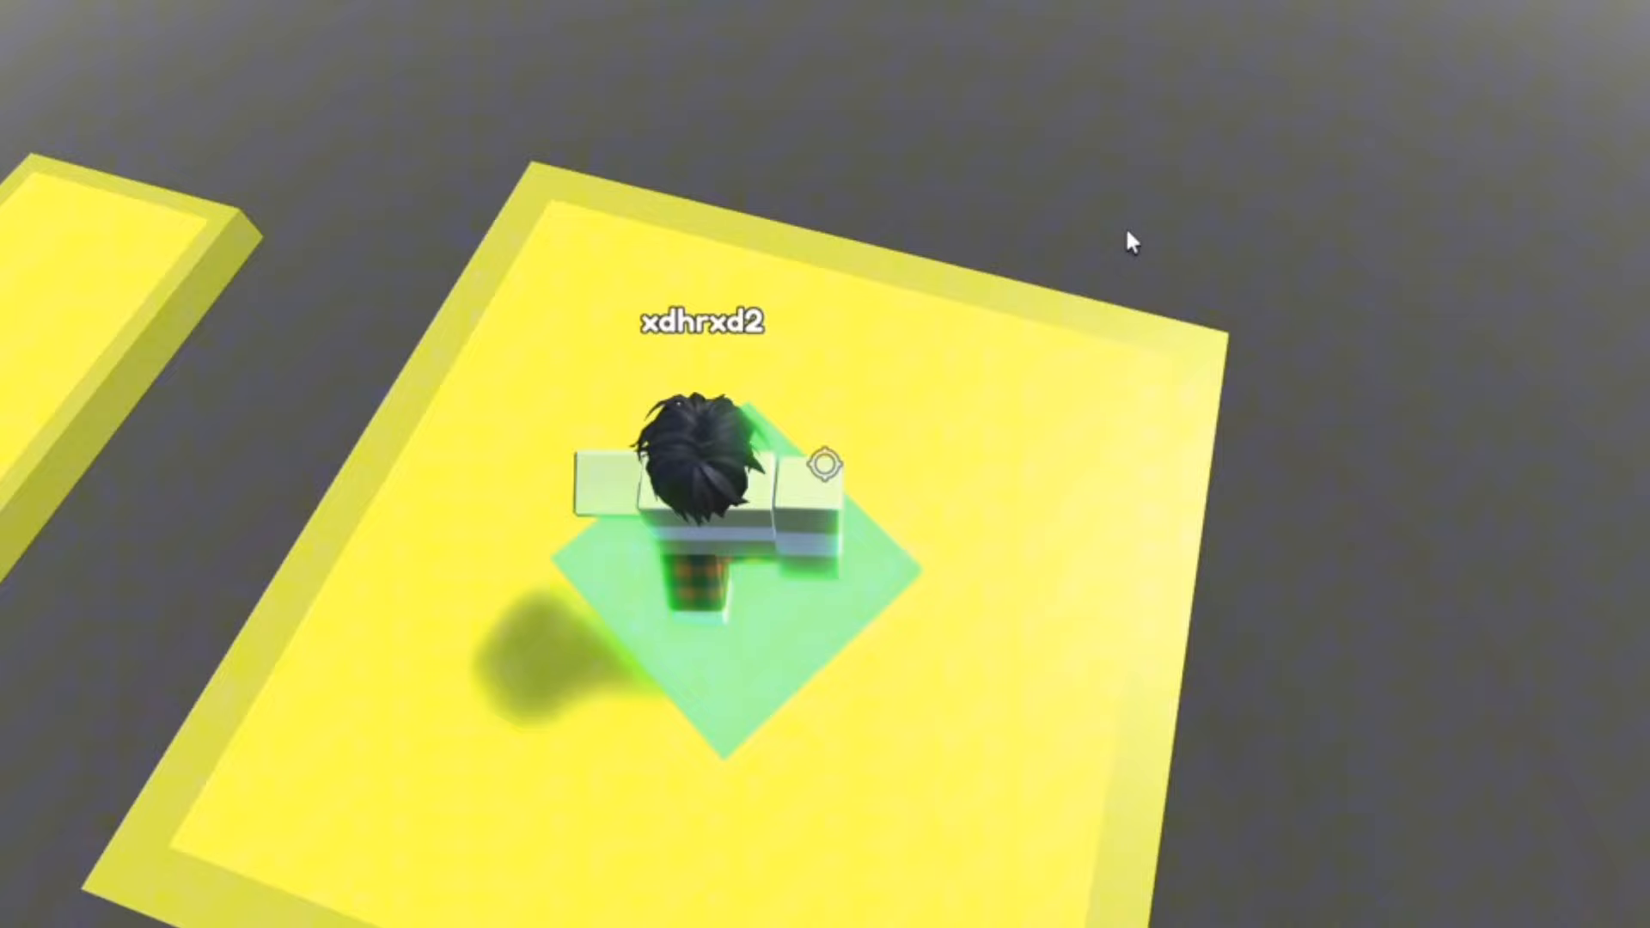
pyautogui.press('w')
# Hop the platforms and run the striped ramps past the red bars to the next green pad.
pyautogui.press('w')
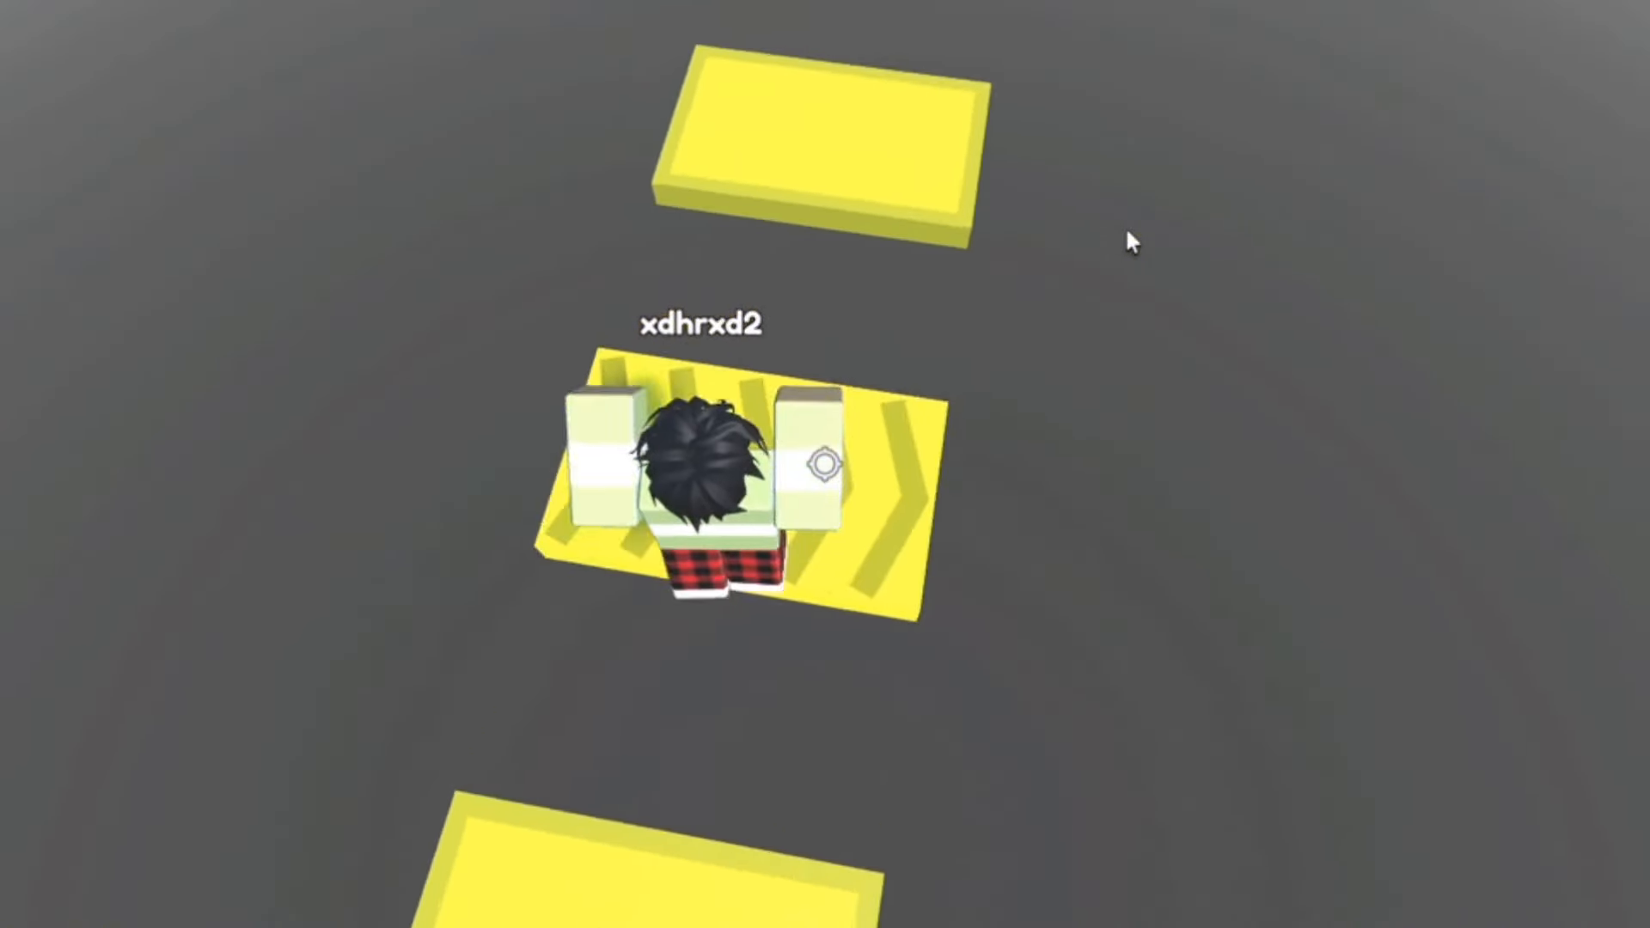
pyautogui.press('w')
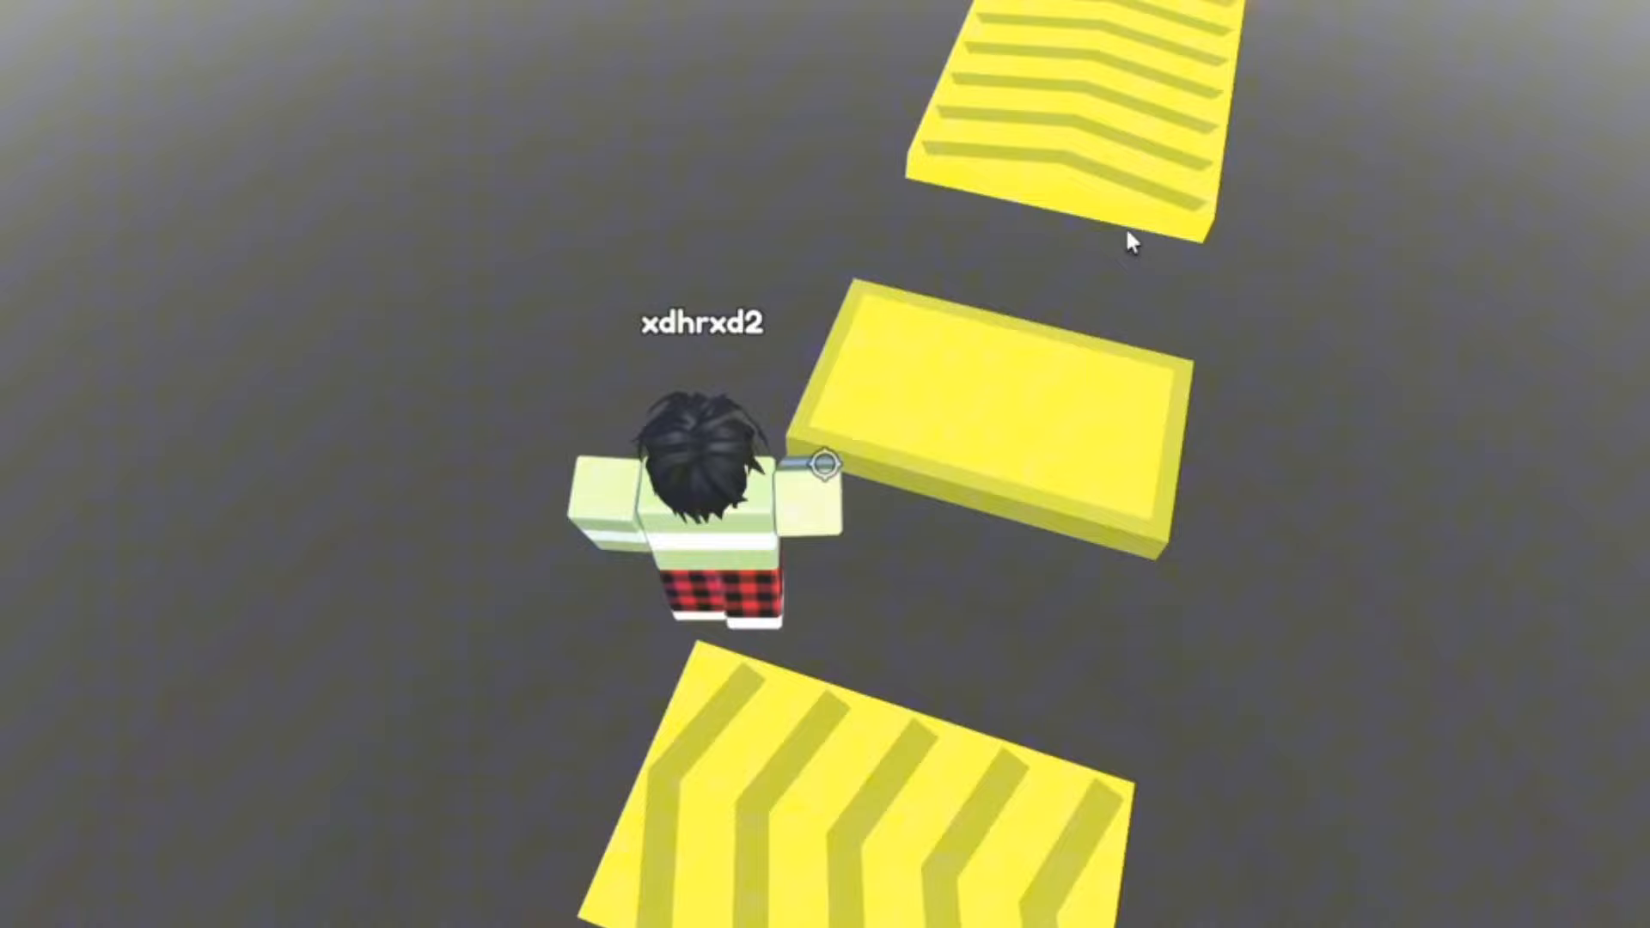
pyautogui.press('w')
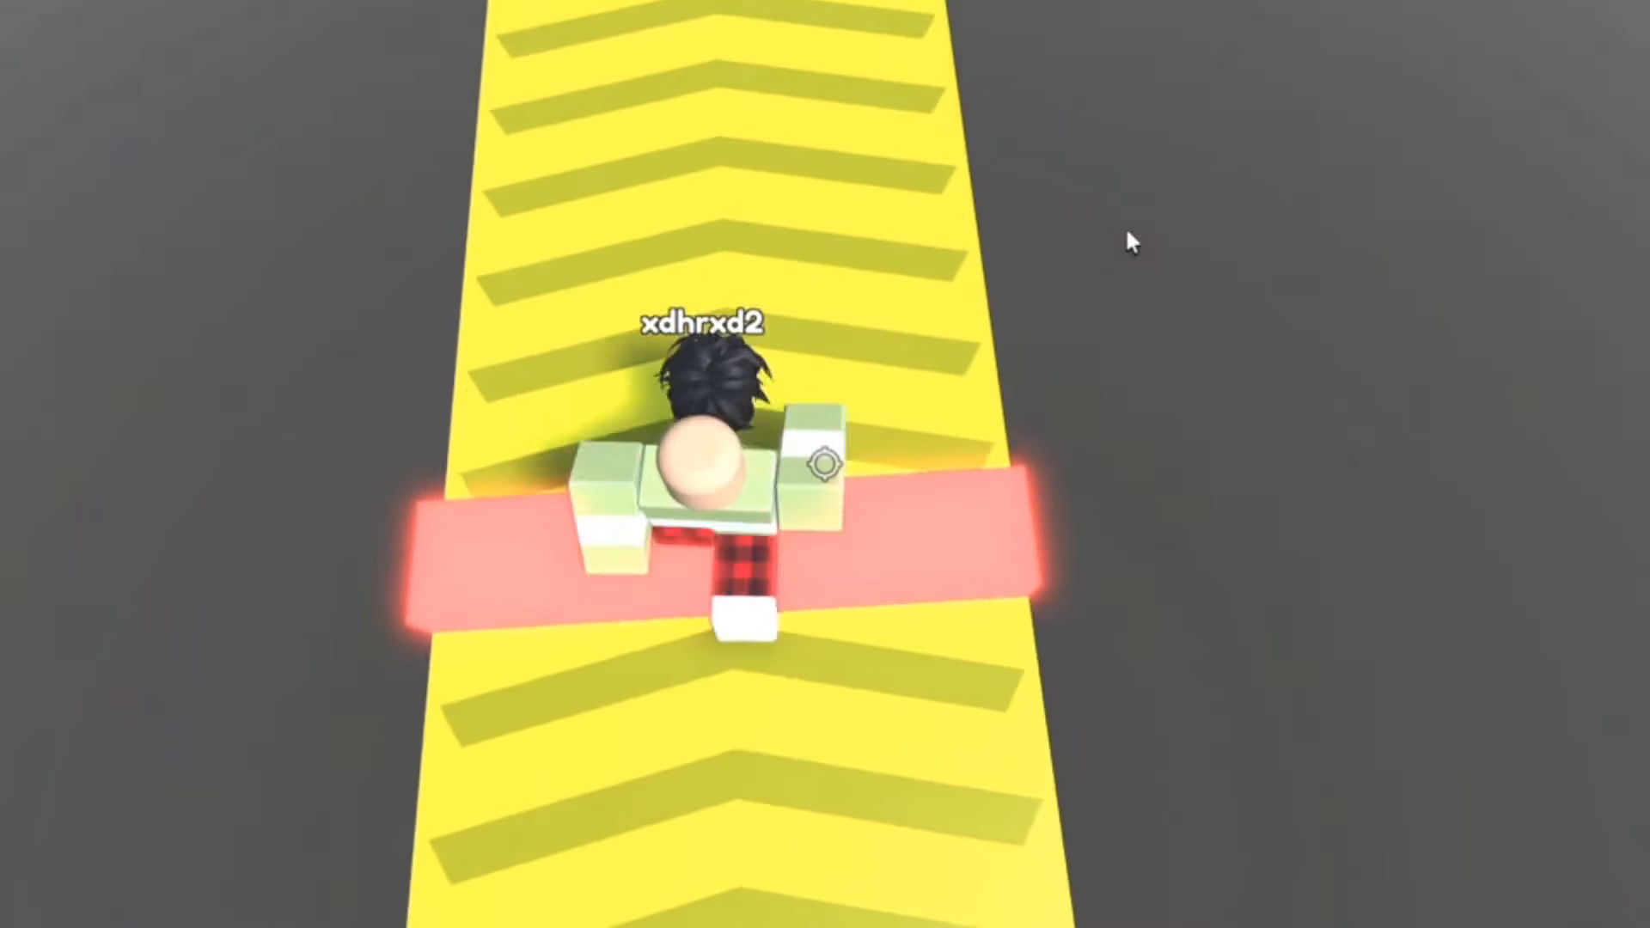
pyautogui.press('w')
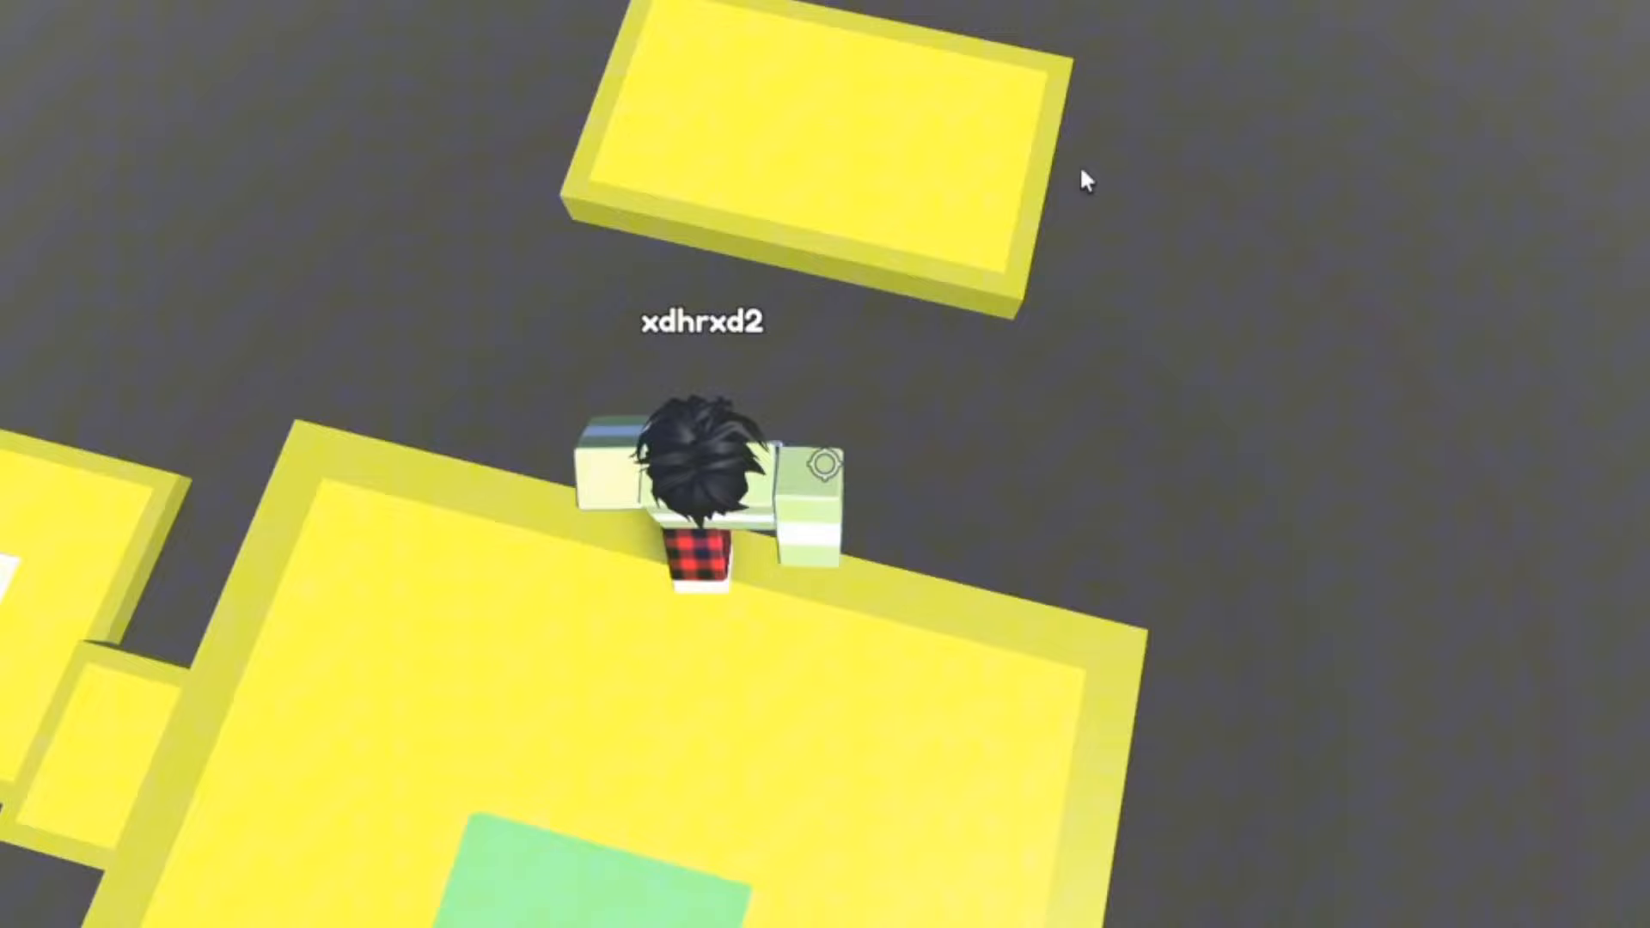
pyautogui.press('w')
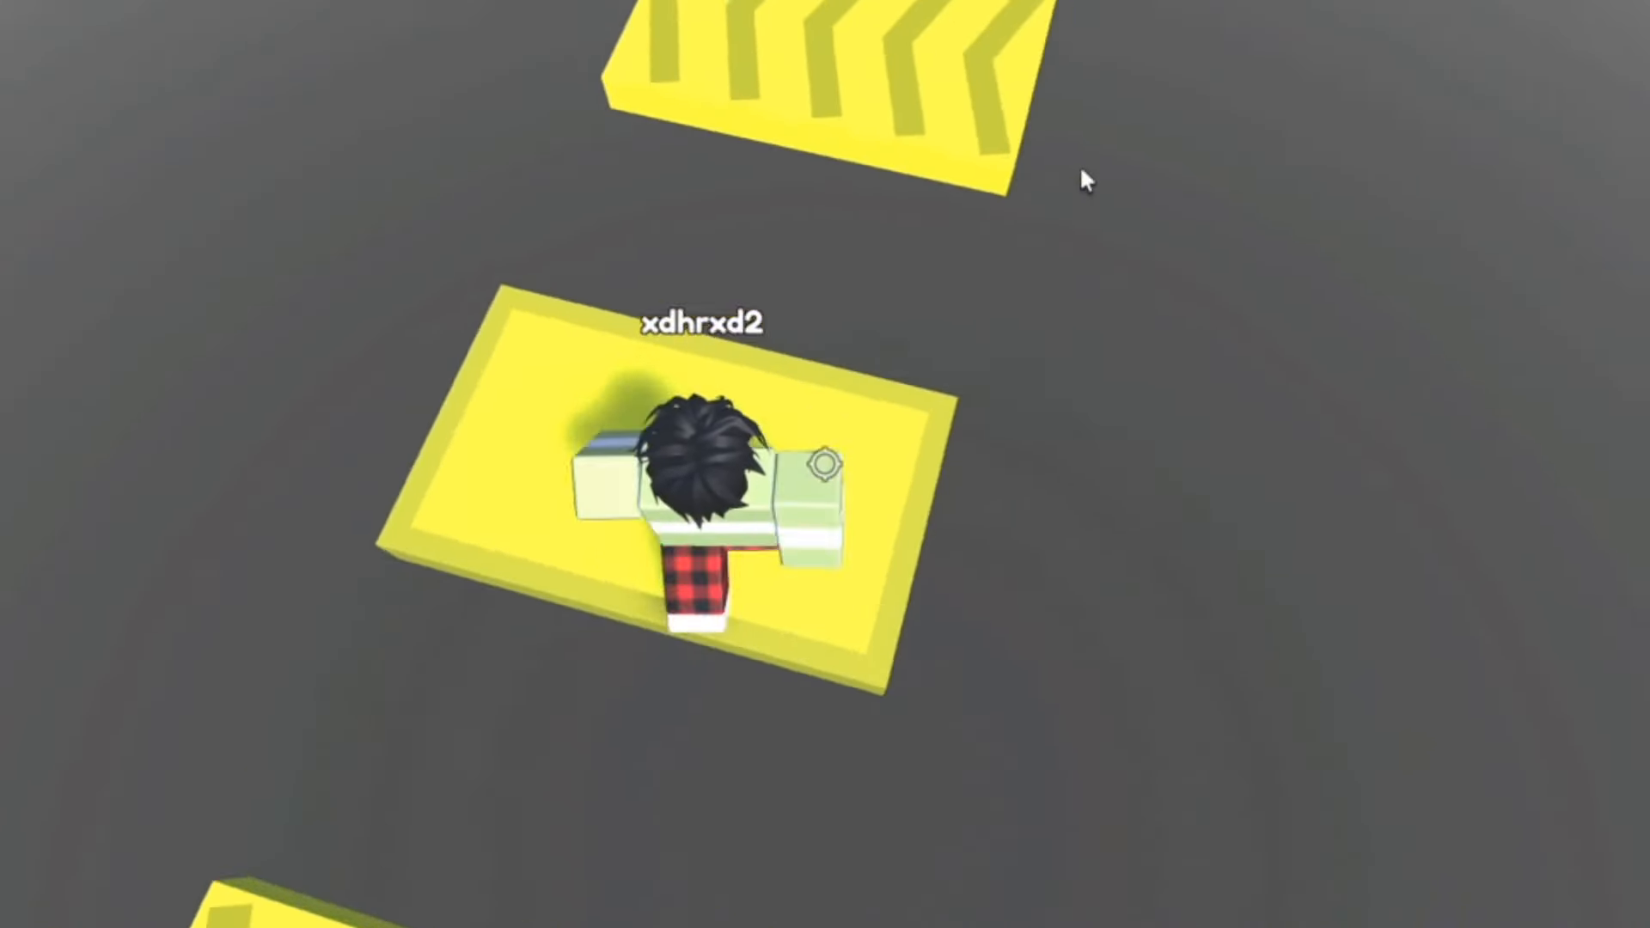
pyautogui.press('w')
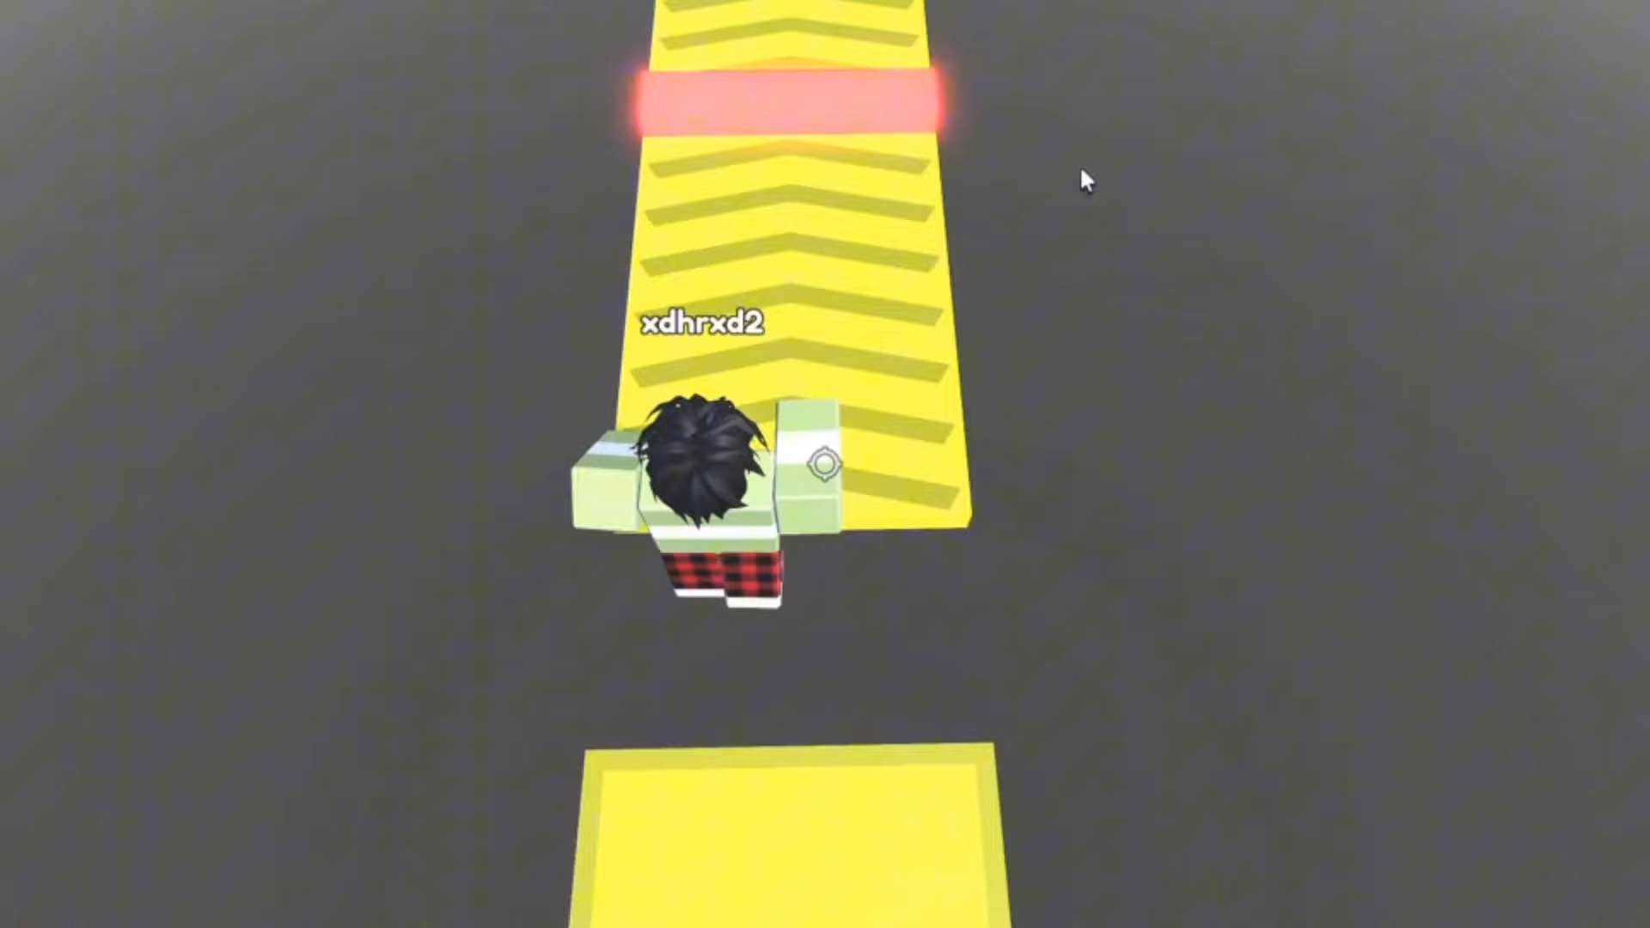
pyautogui.press('w')
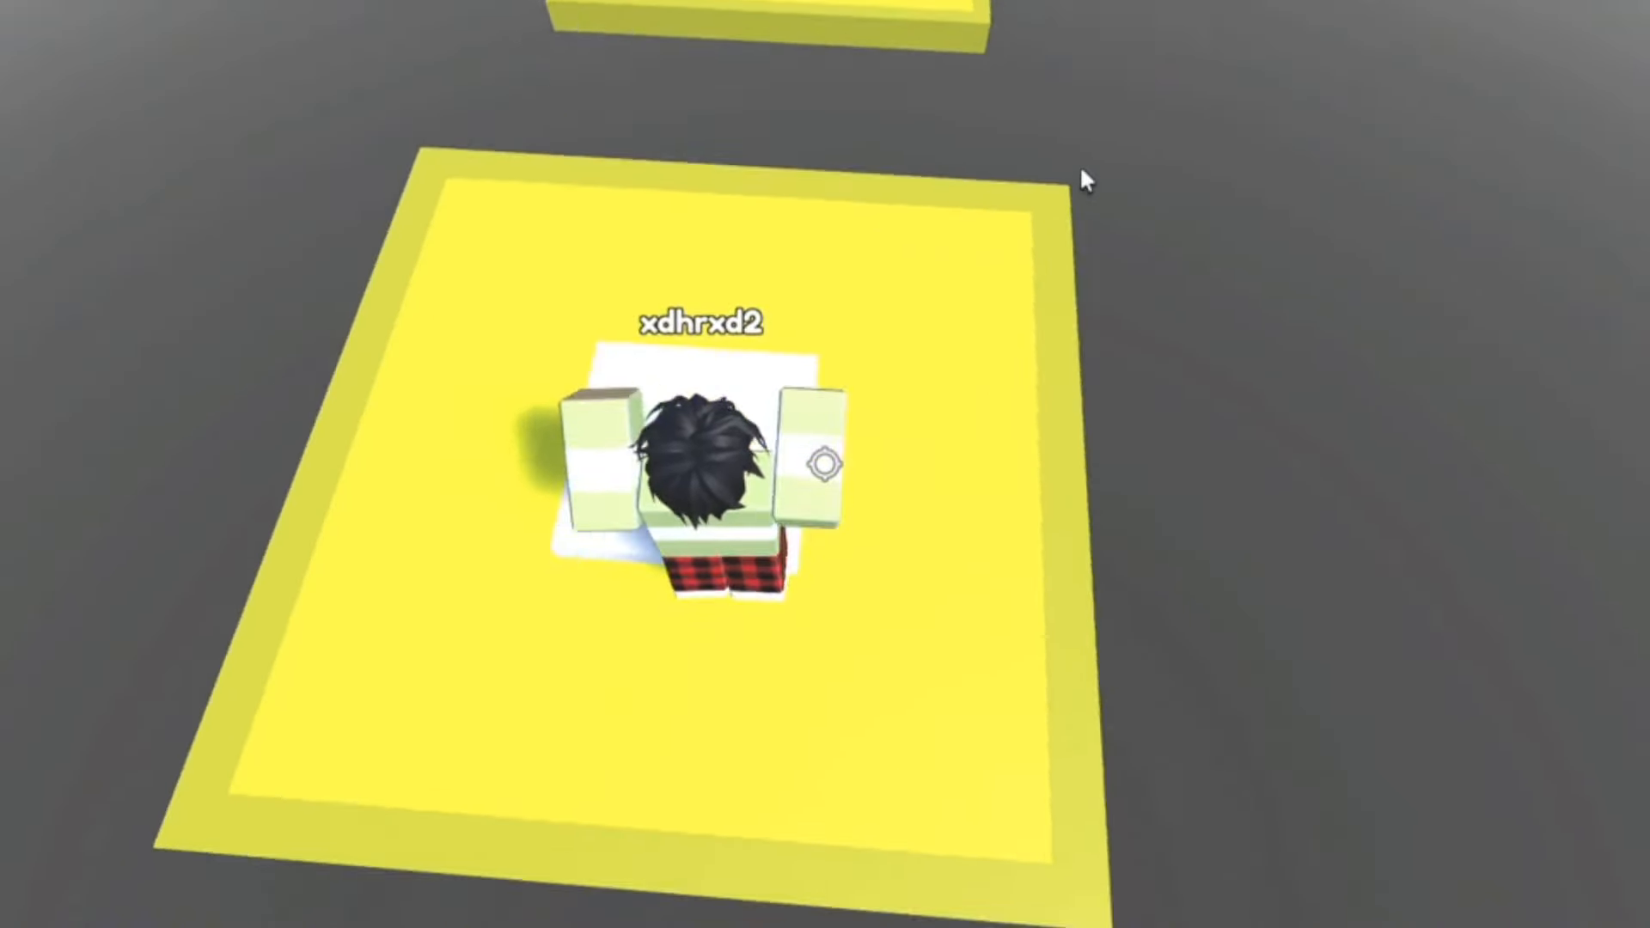
pyautogui.press('w')
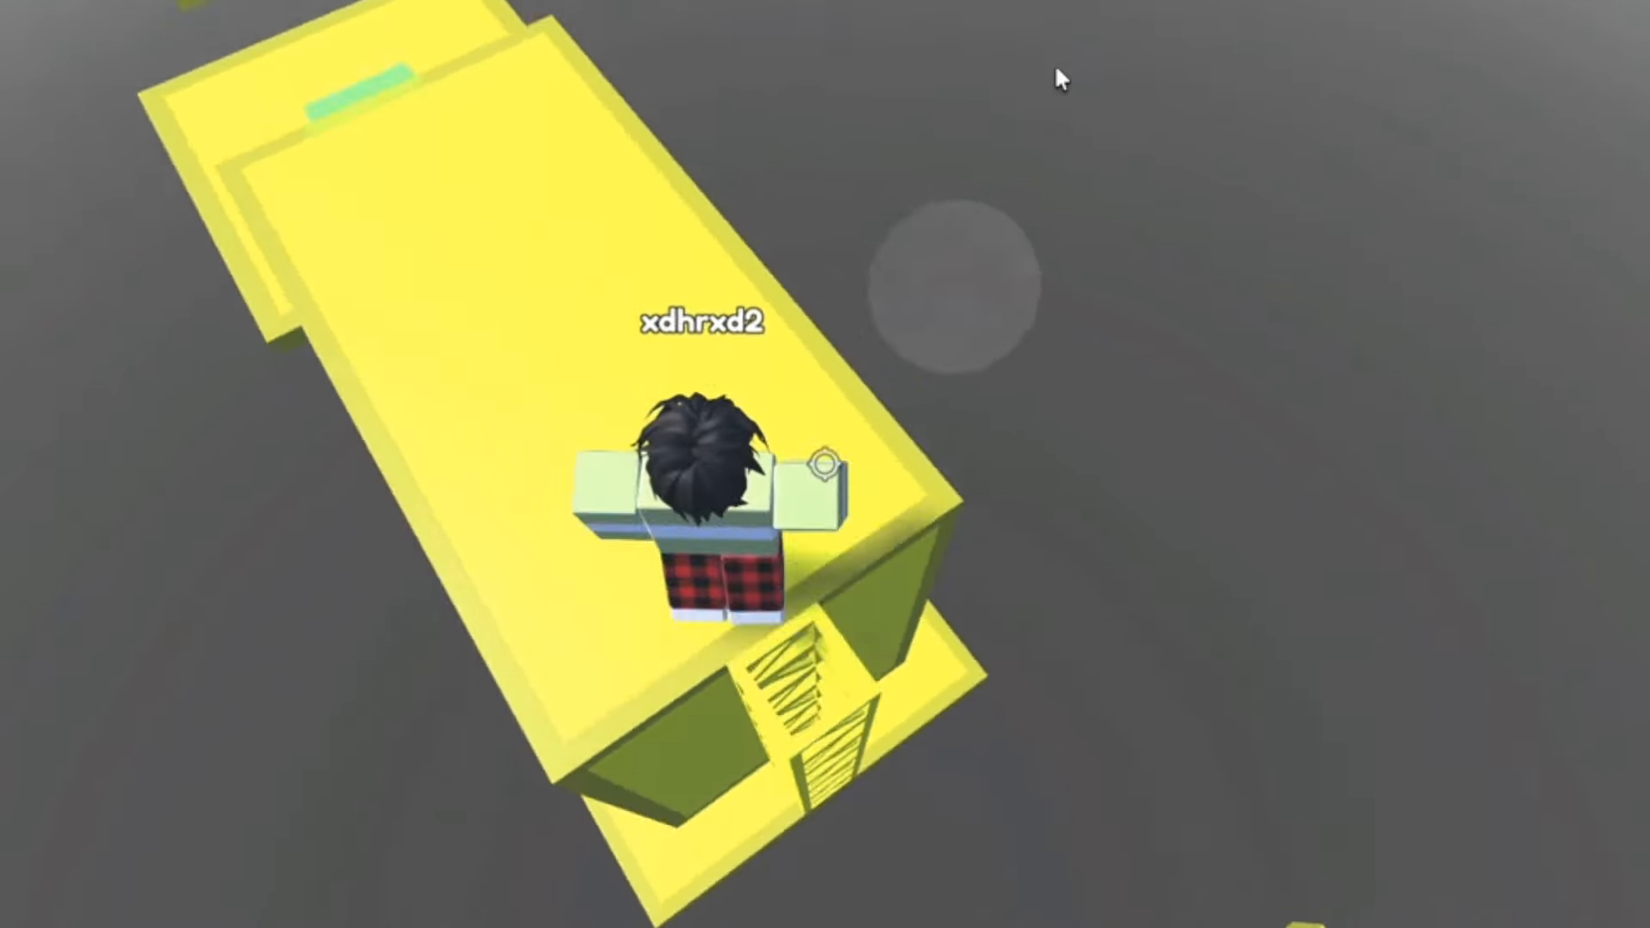
# Climb the yellow staircase and jump across the small yellow pads beyond it.
pyautogui.press('w')
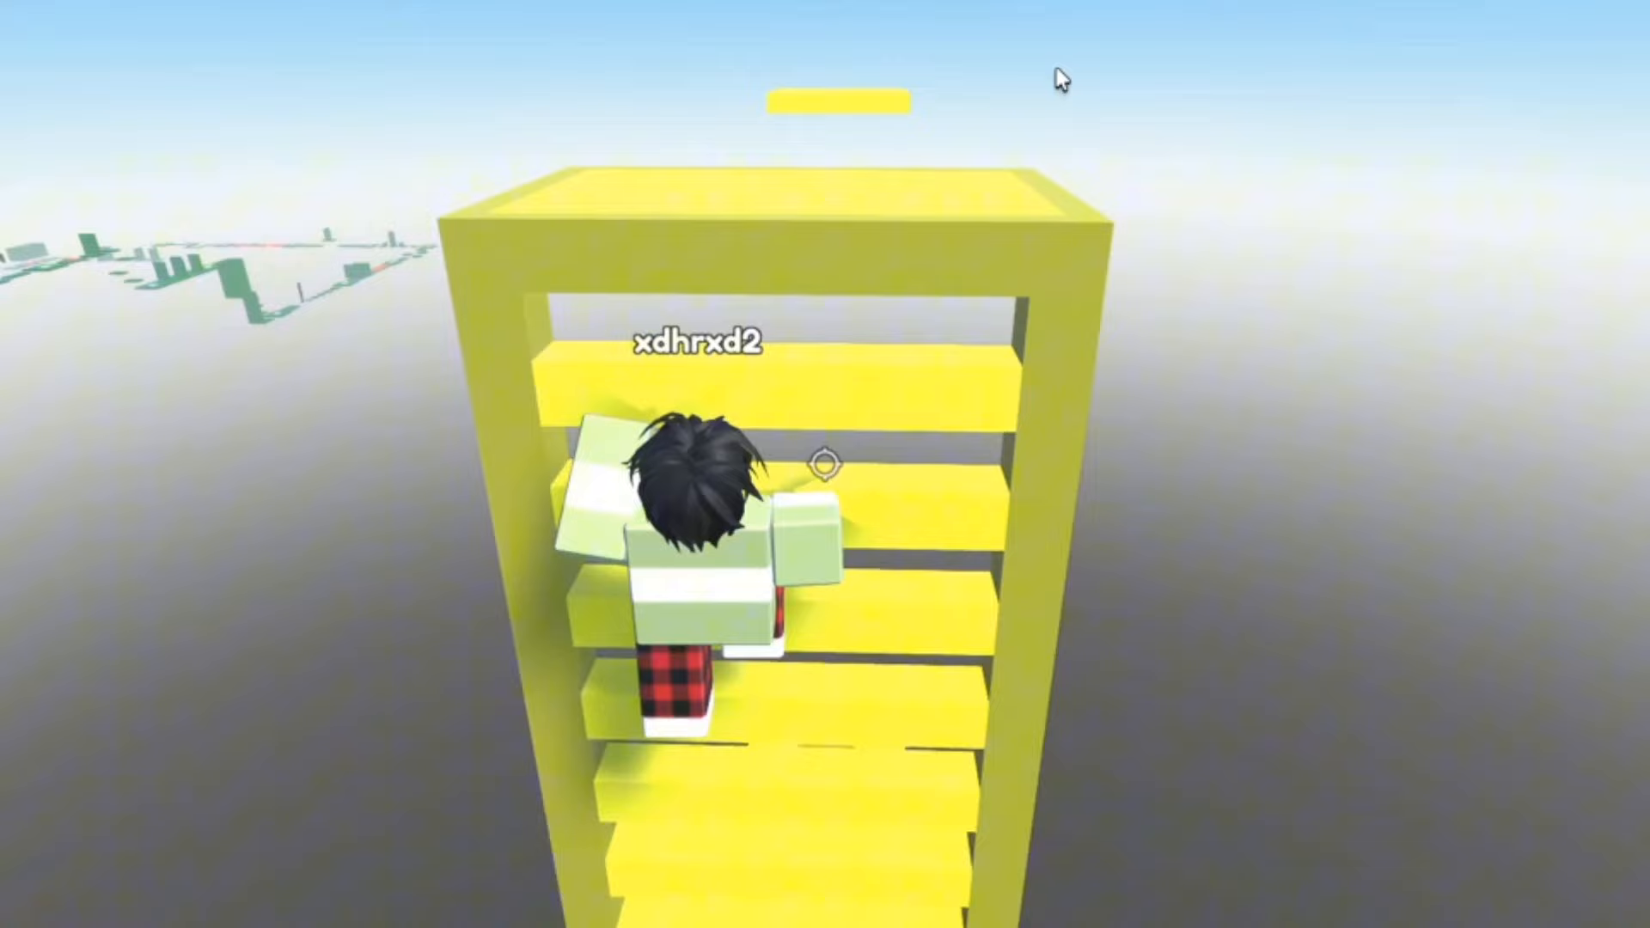
pyautogui.press('w')
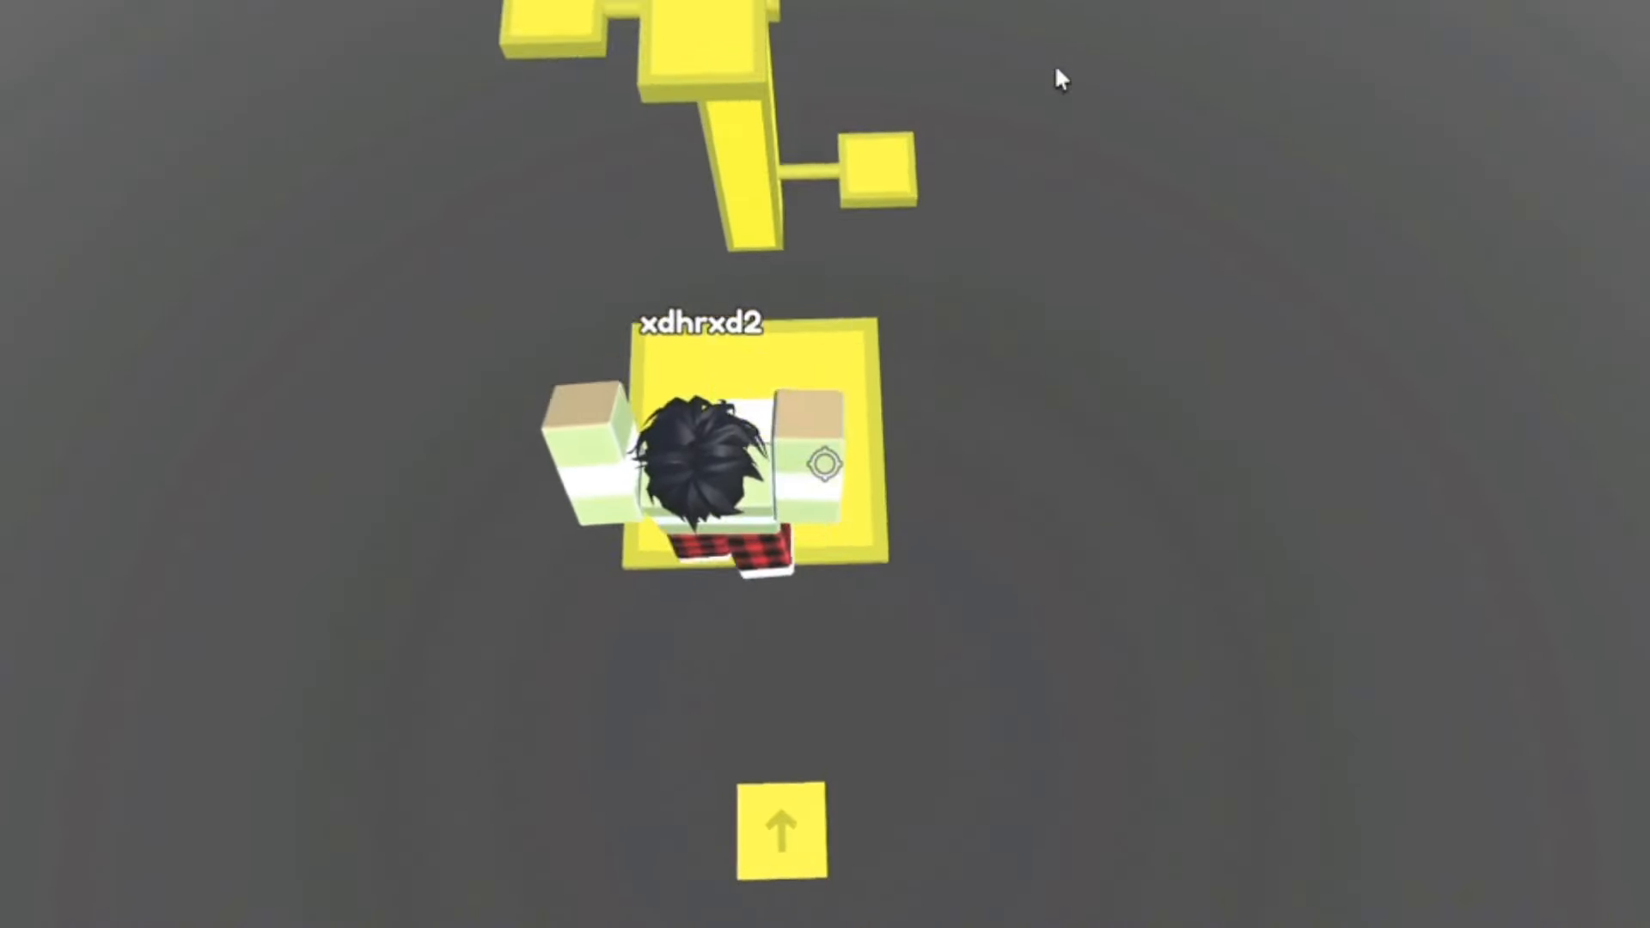
pyautogui.press('w')
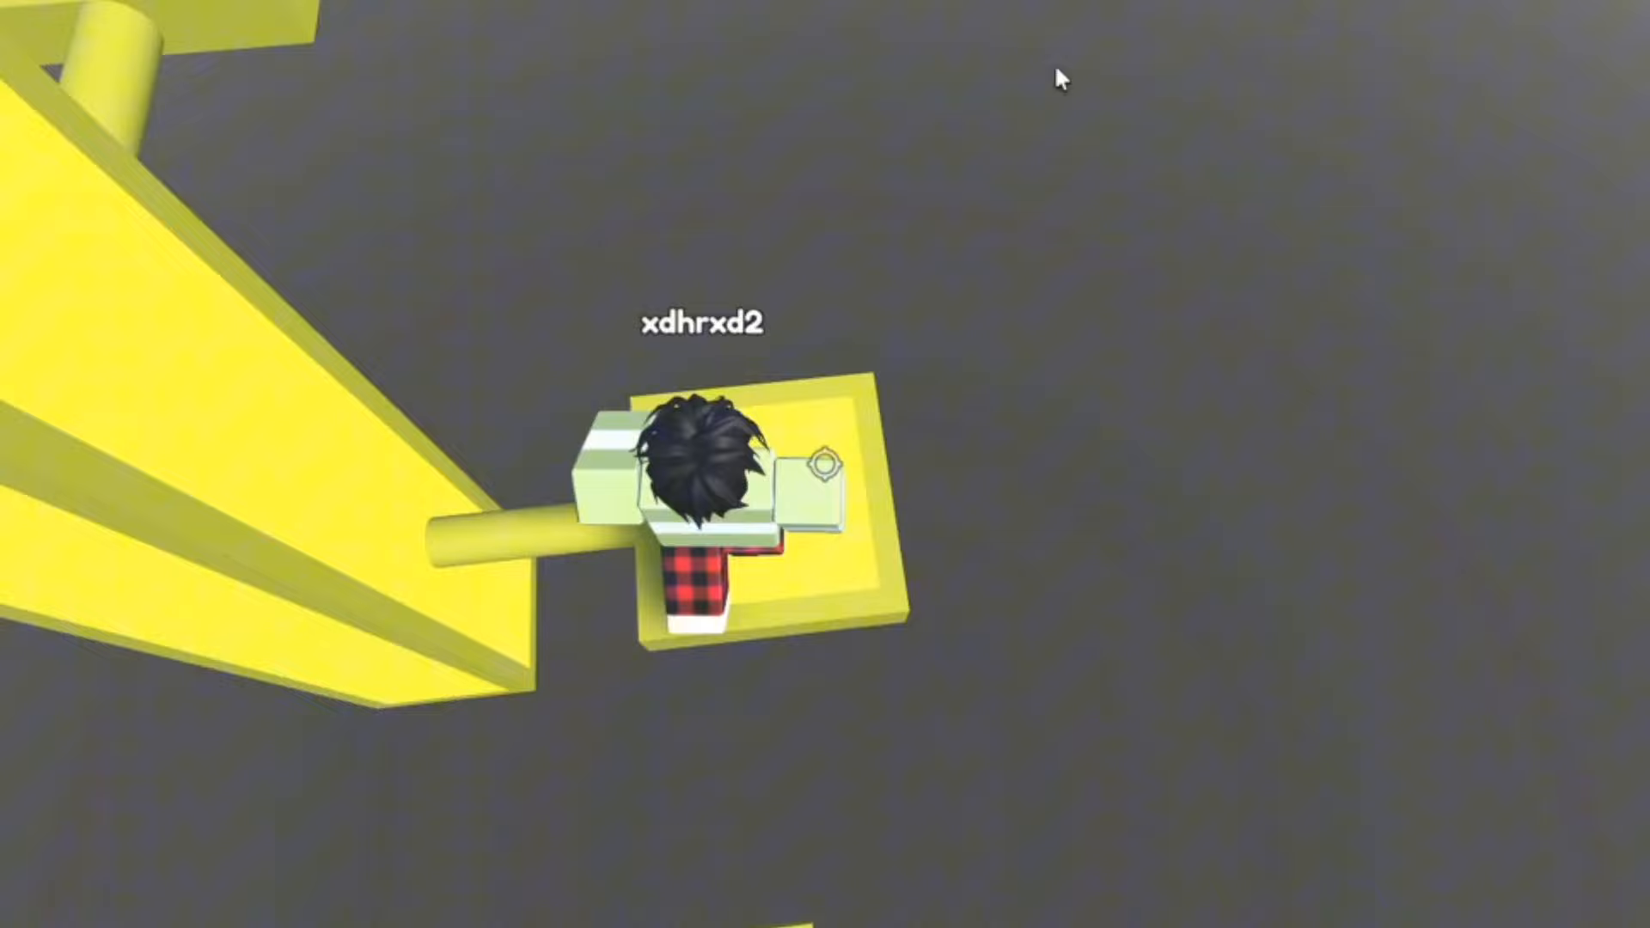
# Walk the long yellow beam toward the green marker and leap over the grey void, falling back to the checkpoint.
pyautogui.press('w')
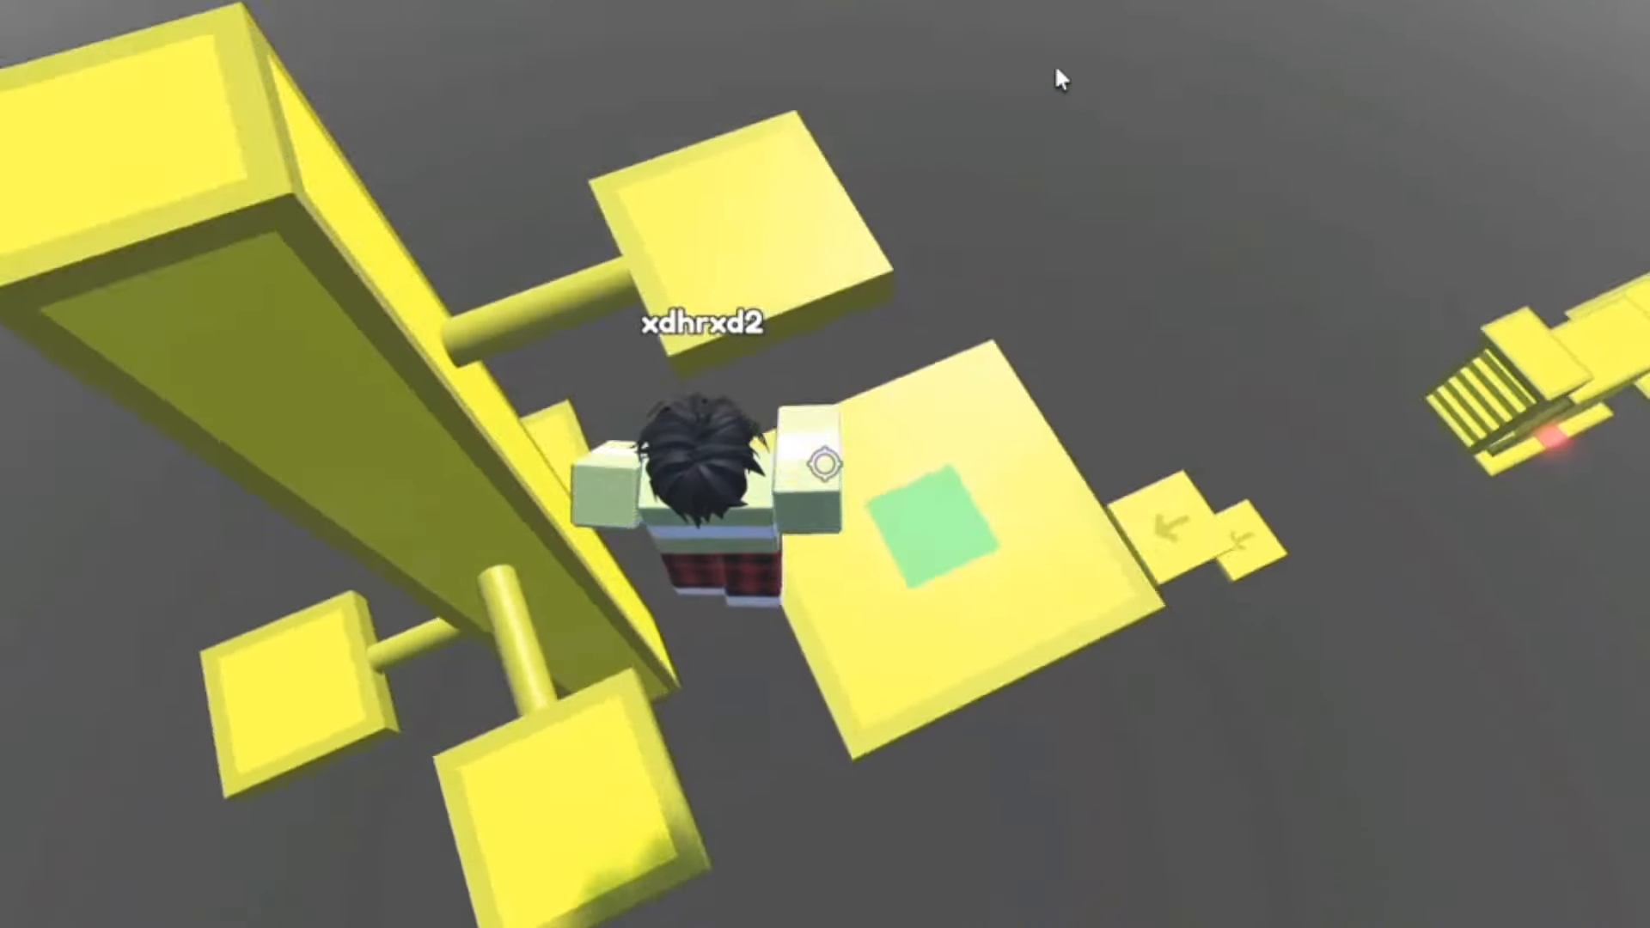
pyautogui.press('w')
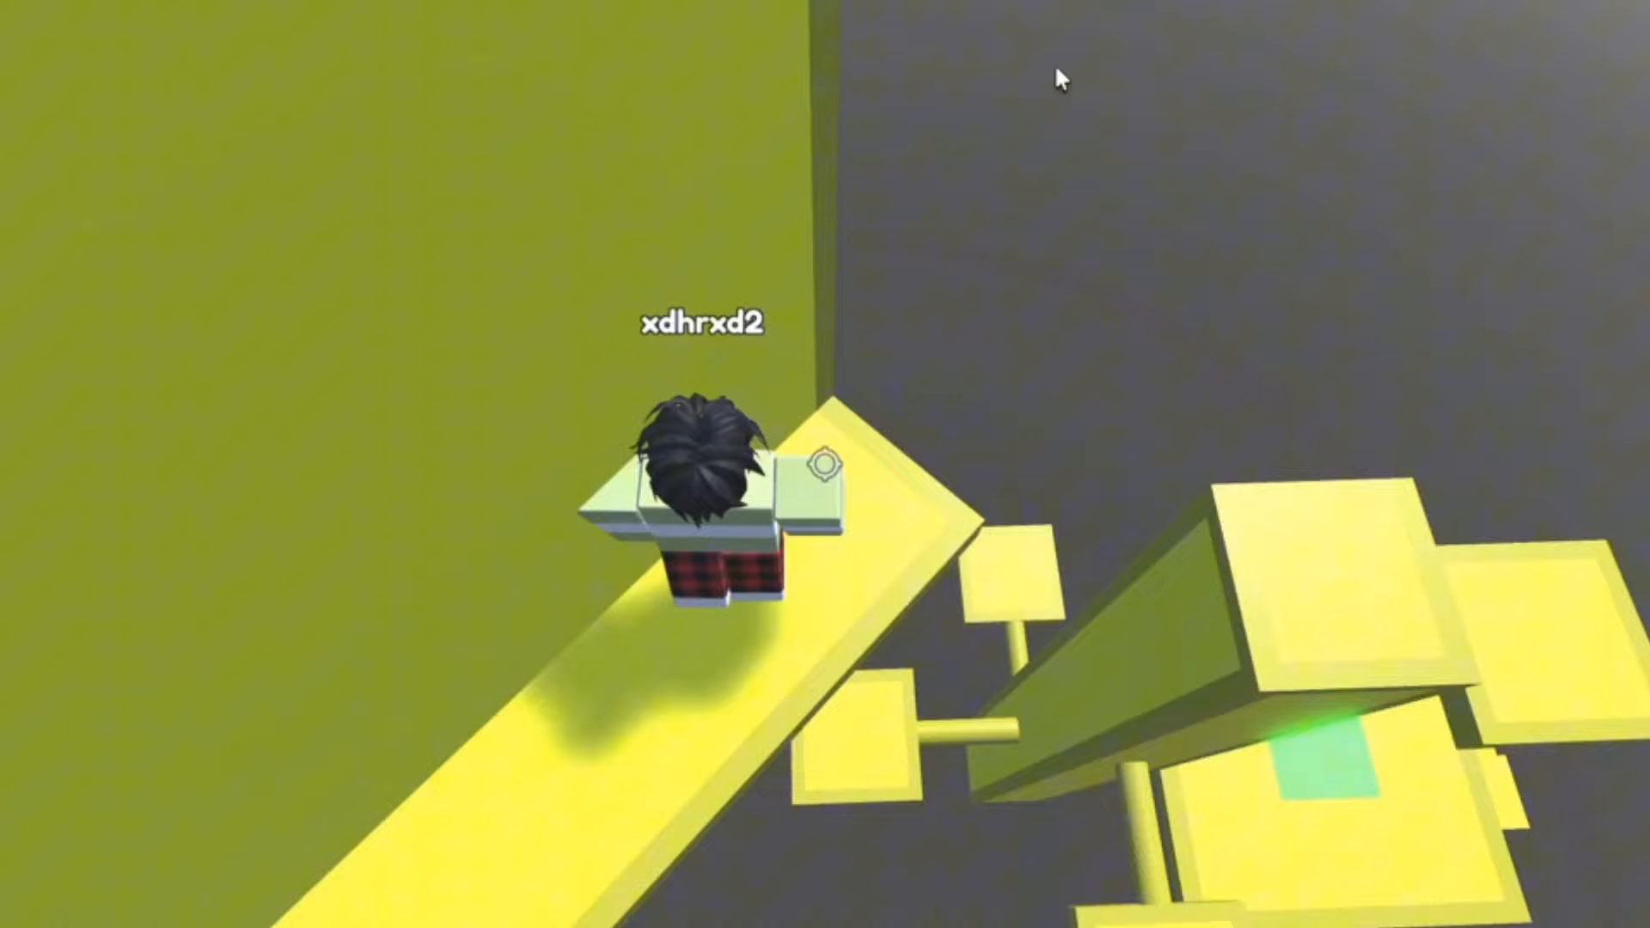
pyautogui.press('w')
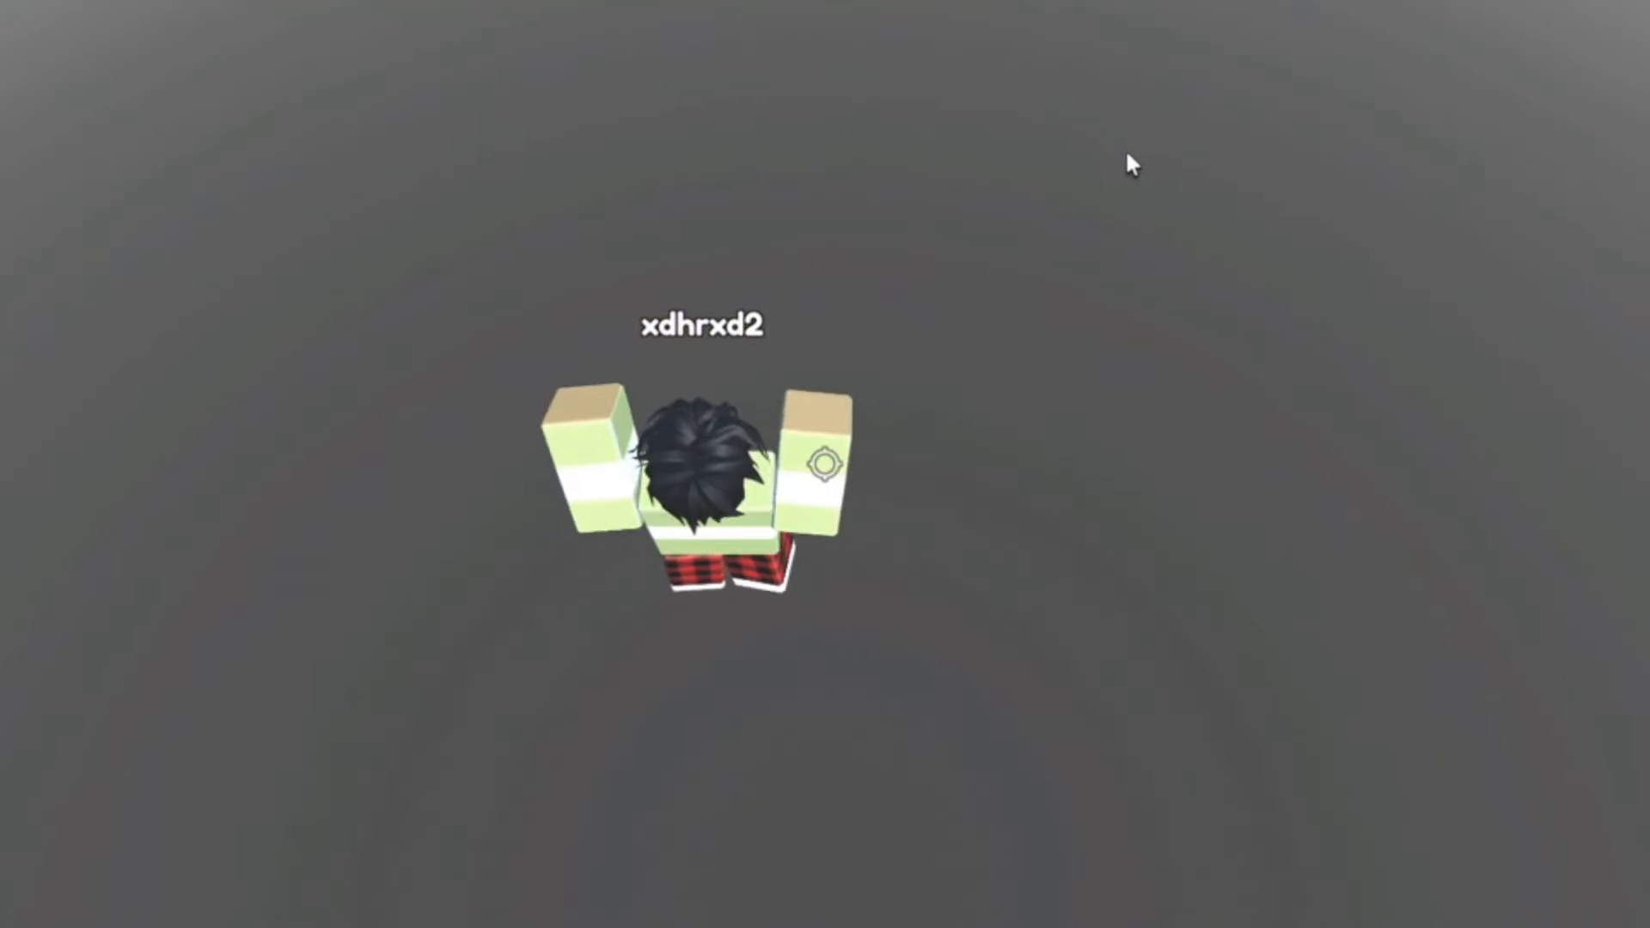
pyautogui.press('w')
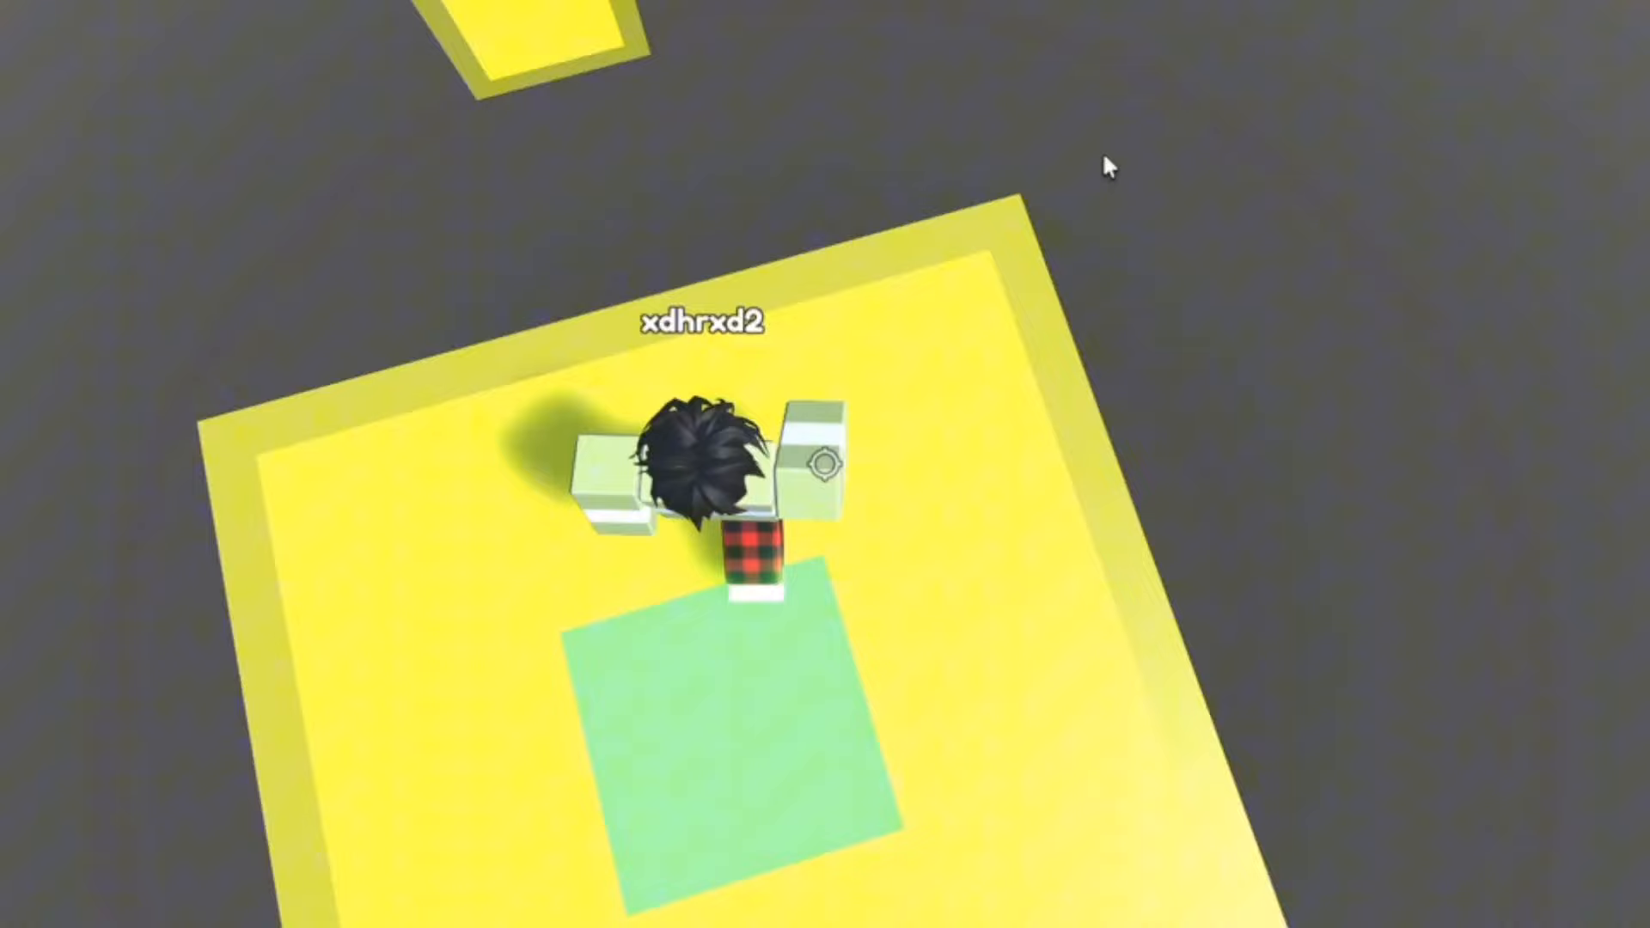
pyautogui.press('w')
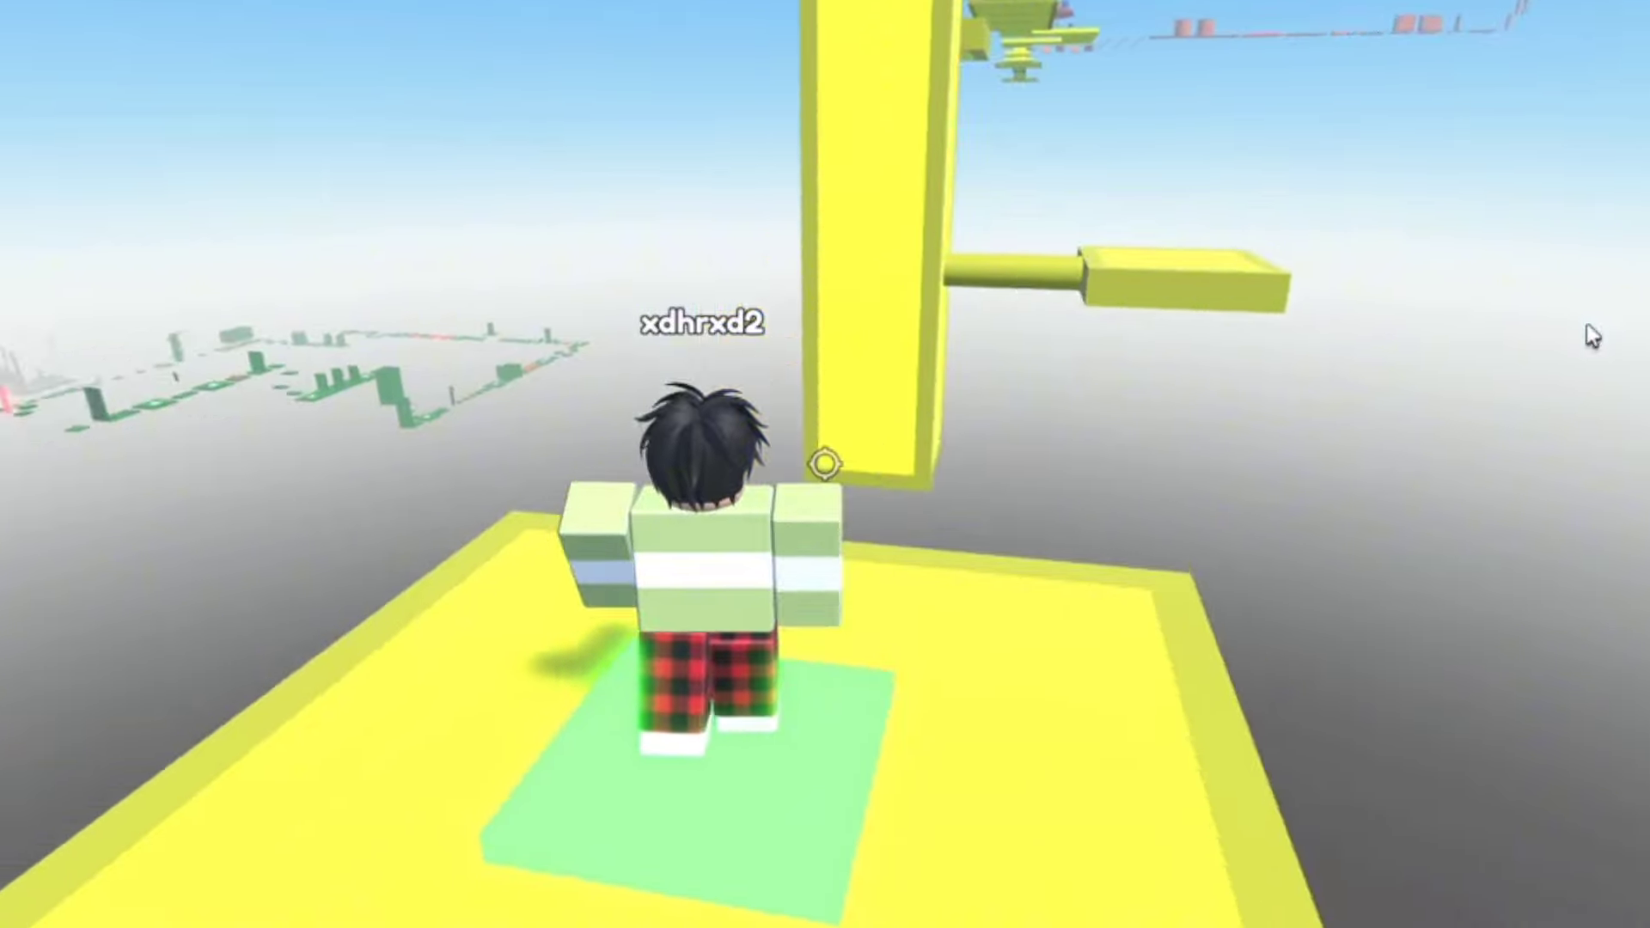
pyautogui.rightClick(1239, 244)
pyautogui.press('w')
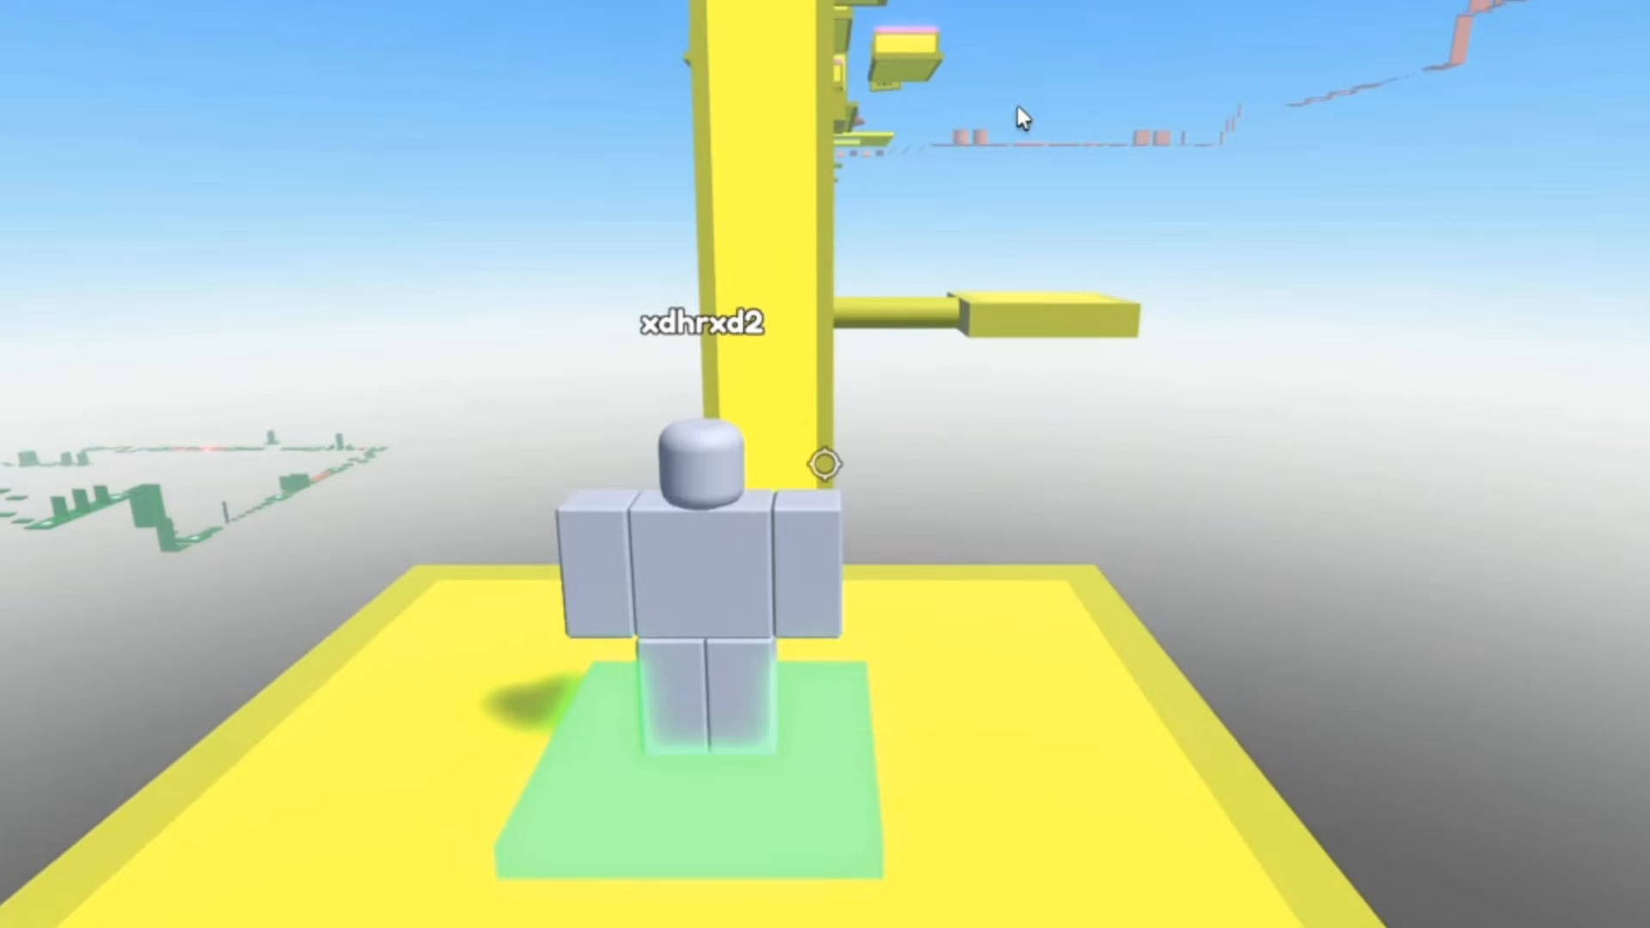
pyautogui.press('w')
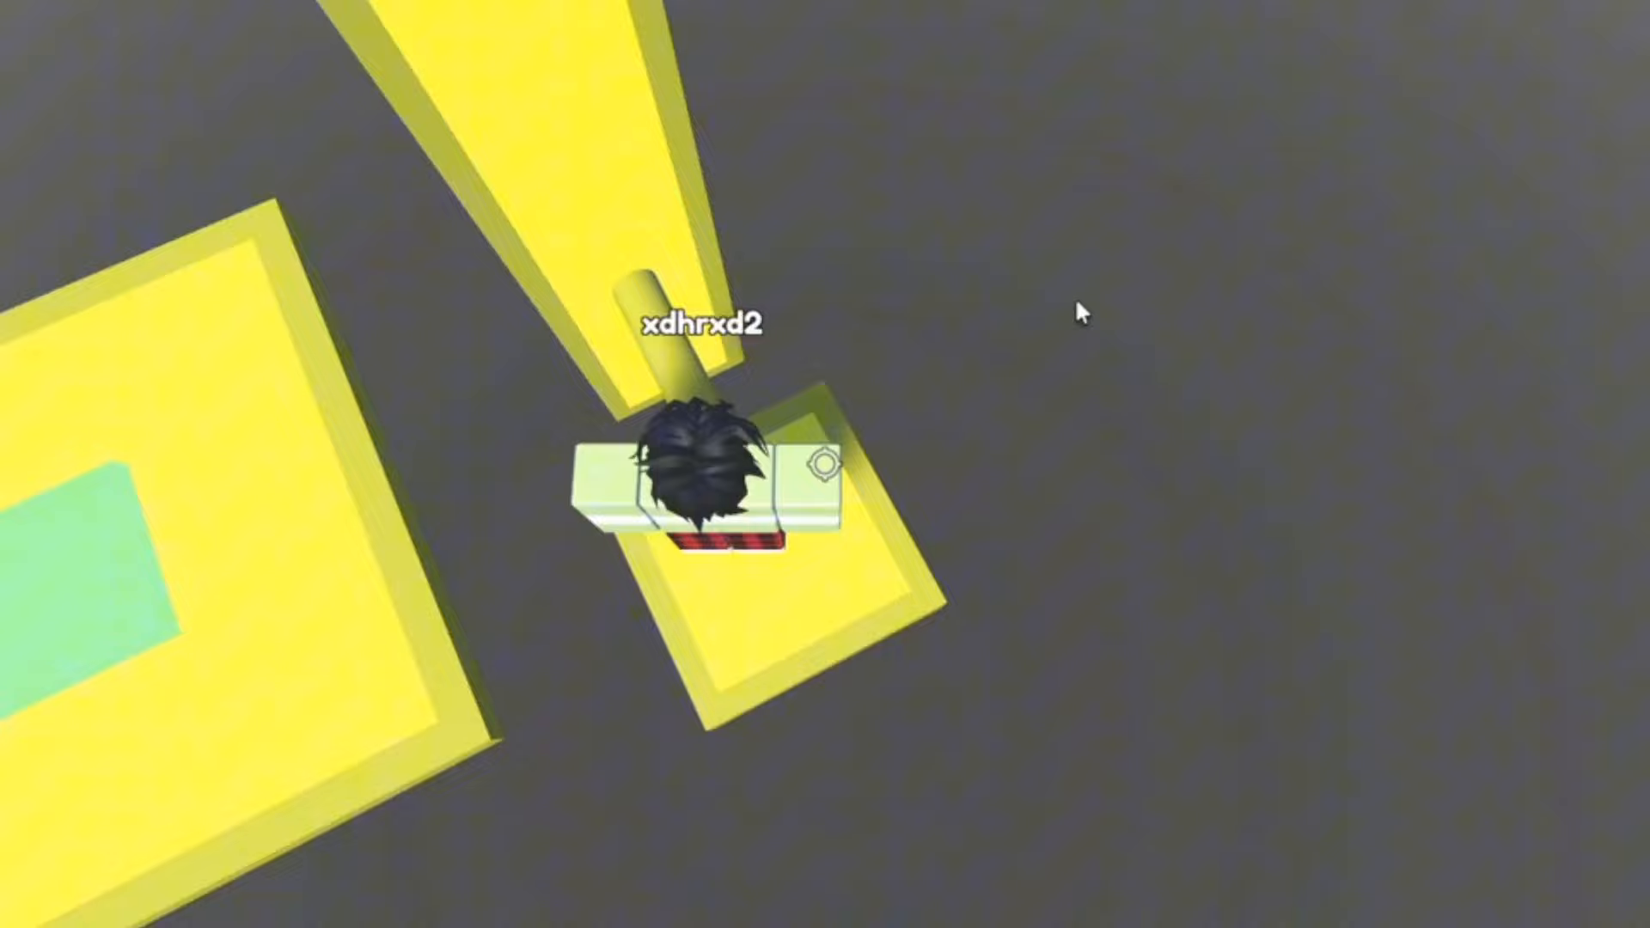
pyautogui.press('w')
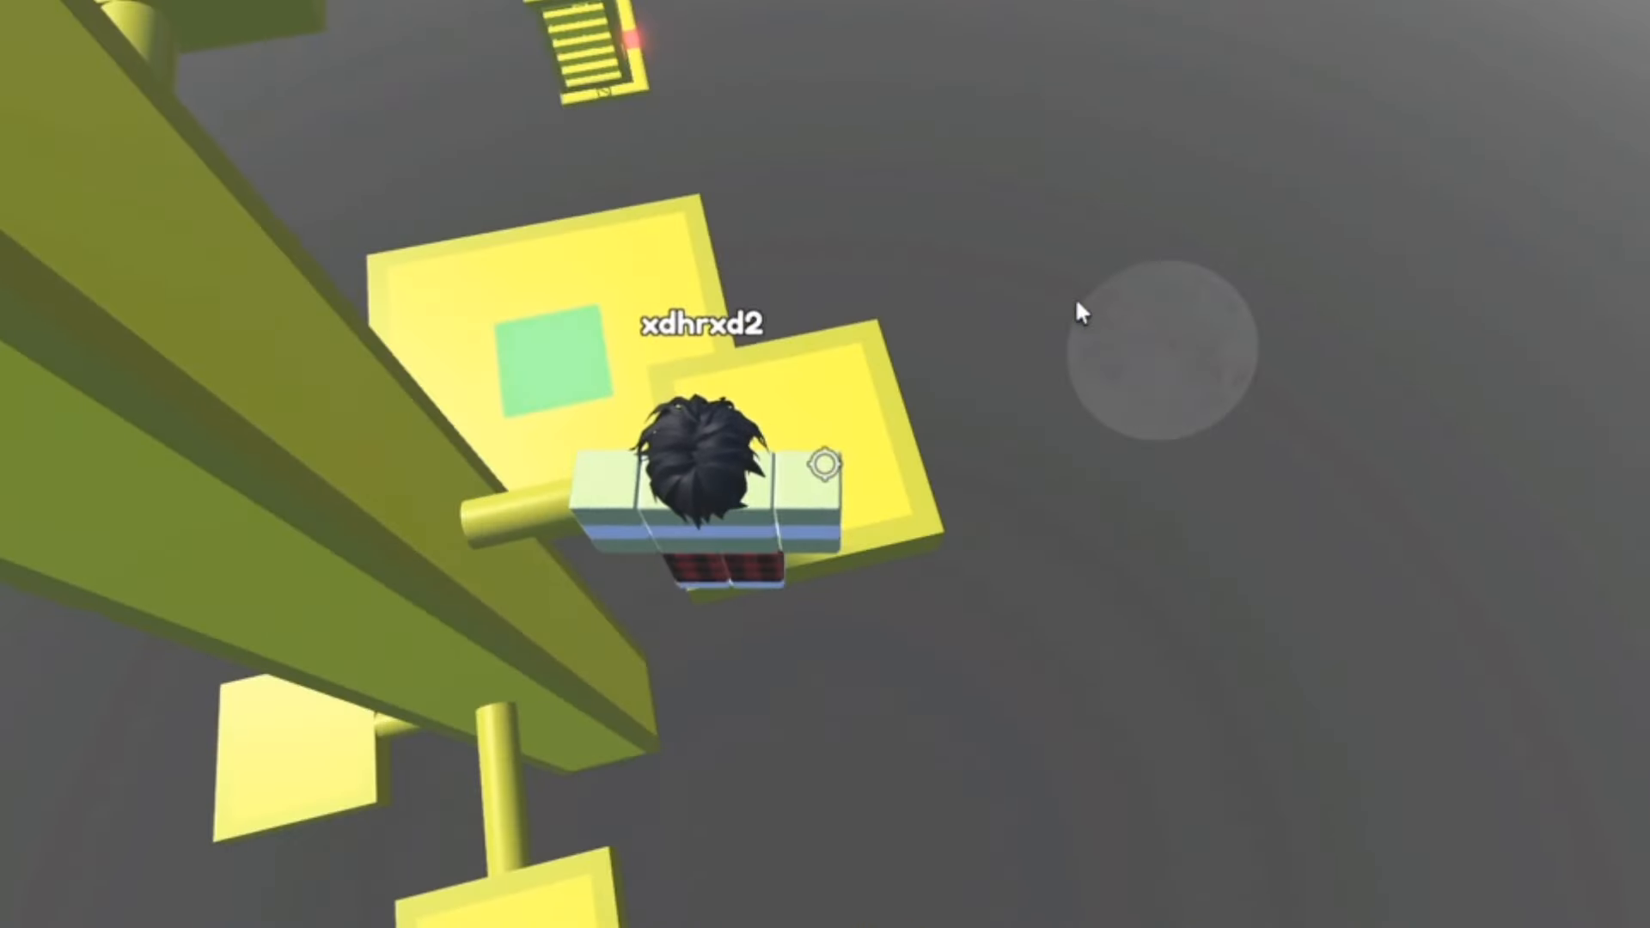
pyautogui.press('w')
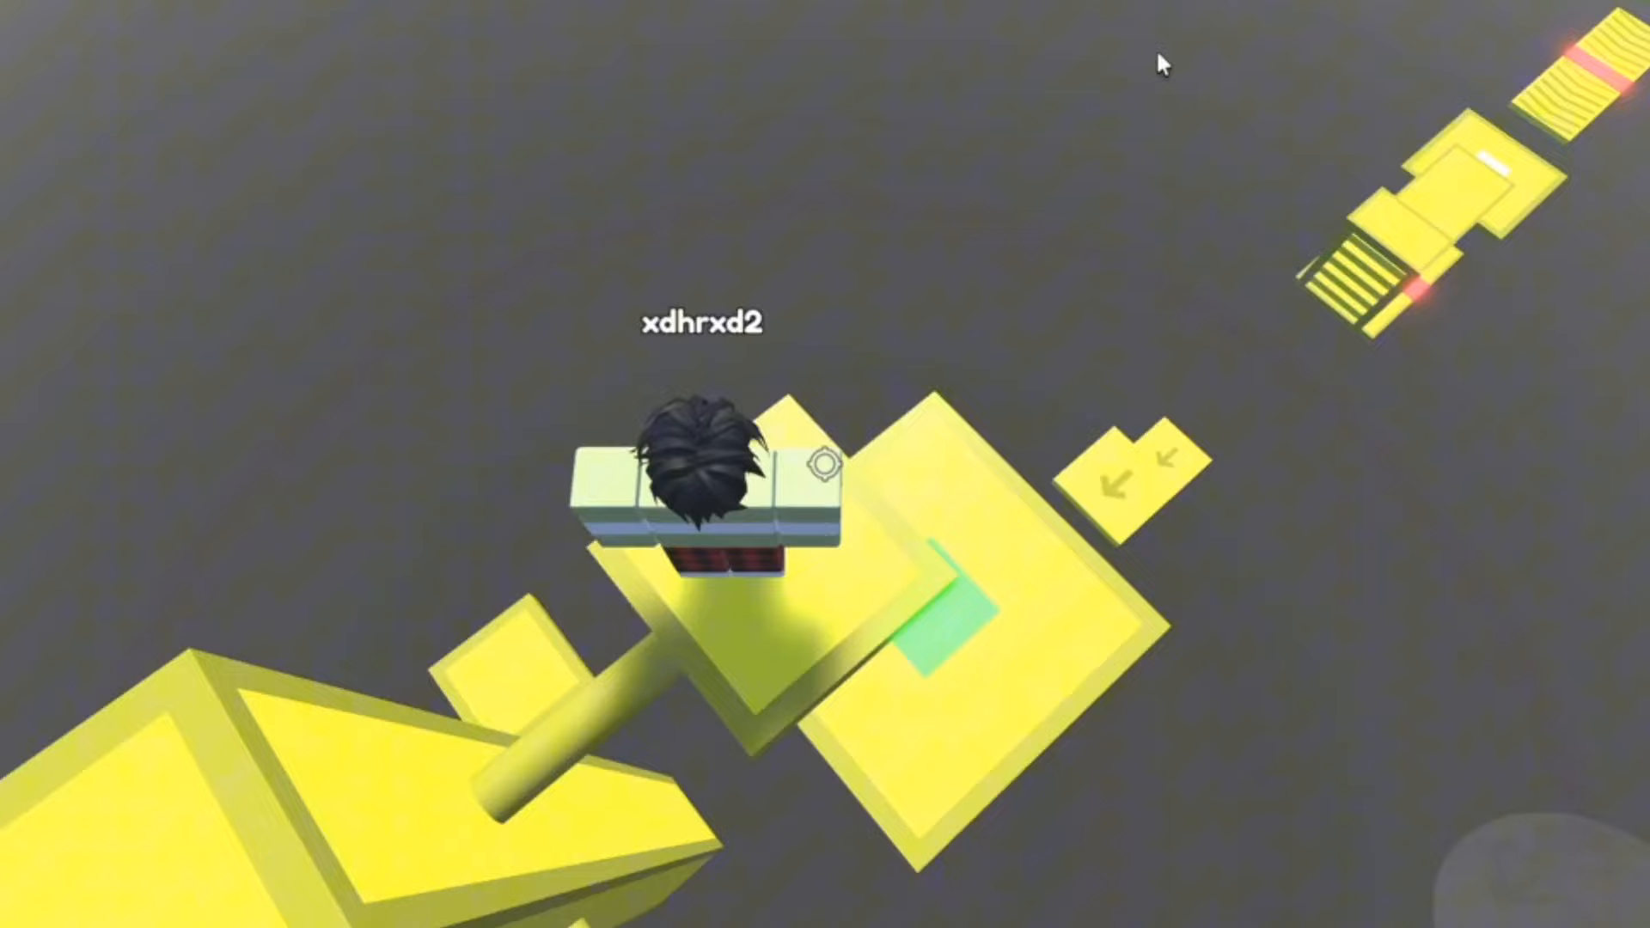
pyautogui.moveTo(552, 182); pyautogui.dragTo(646, 205)
pyautogui.press('w')
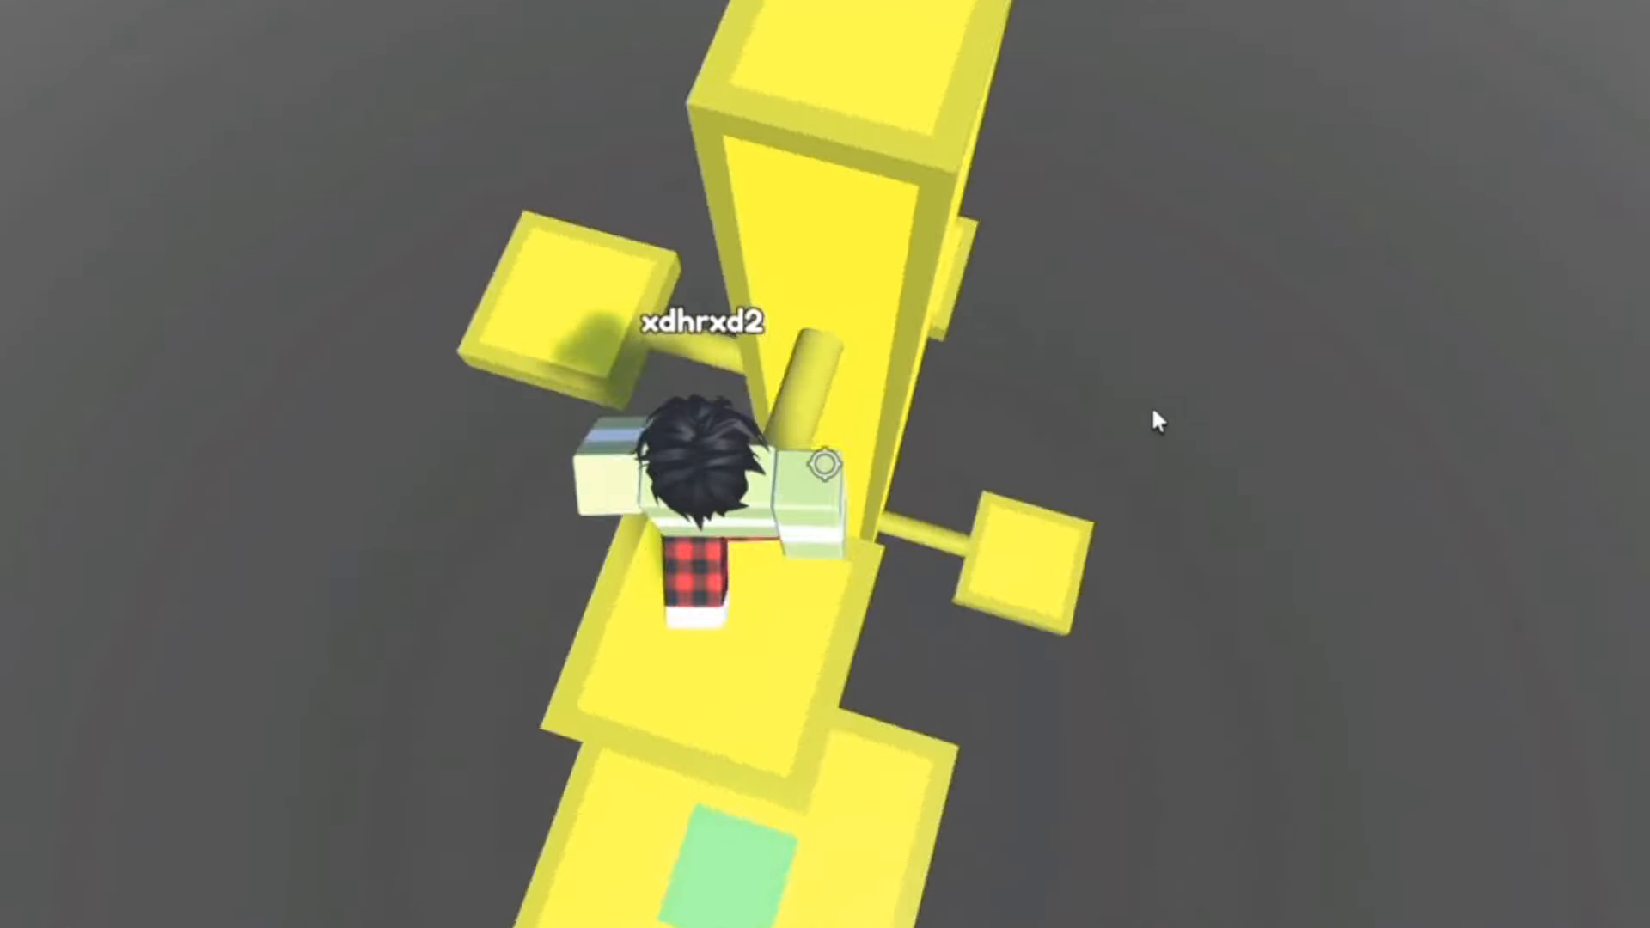
pyautogui.press('w')
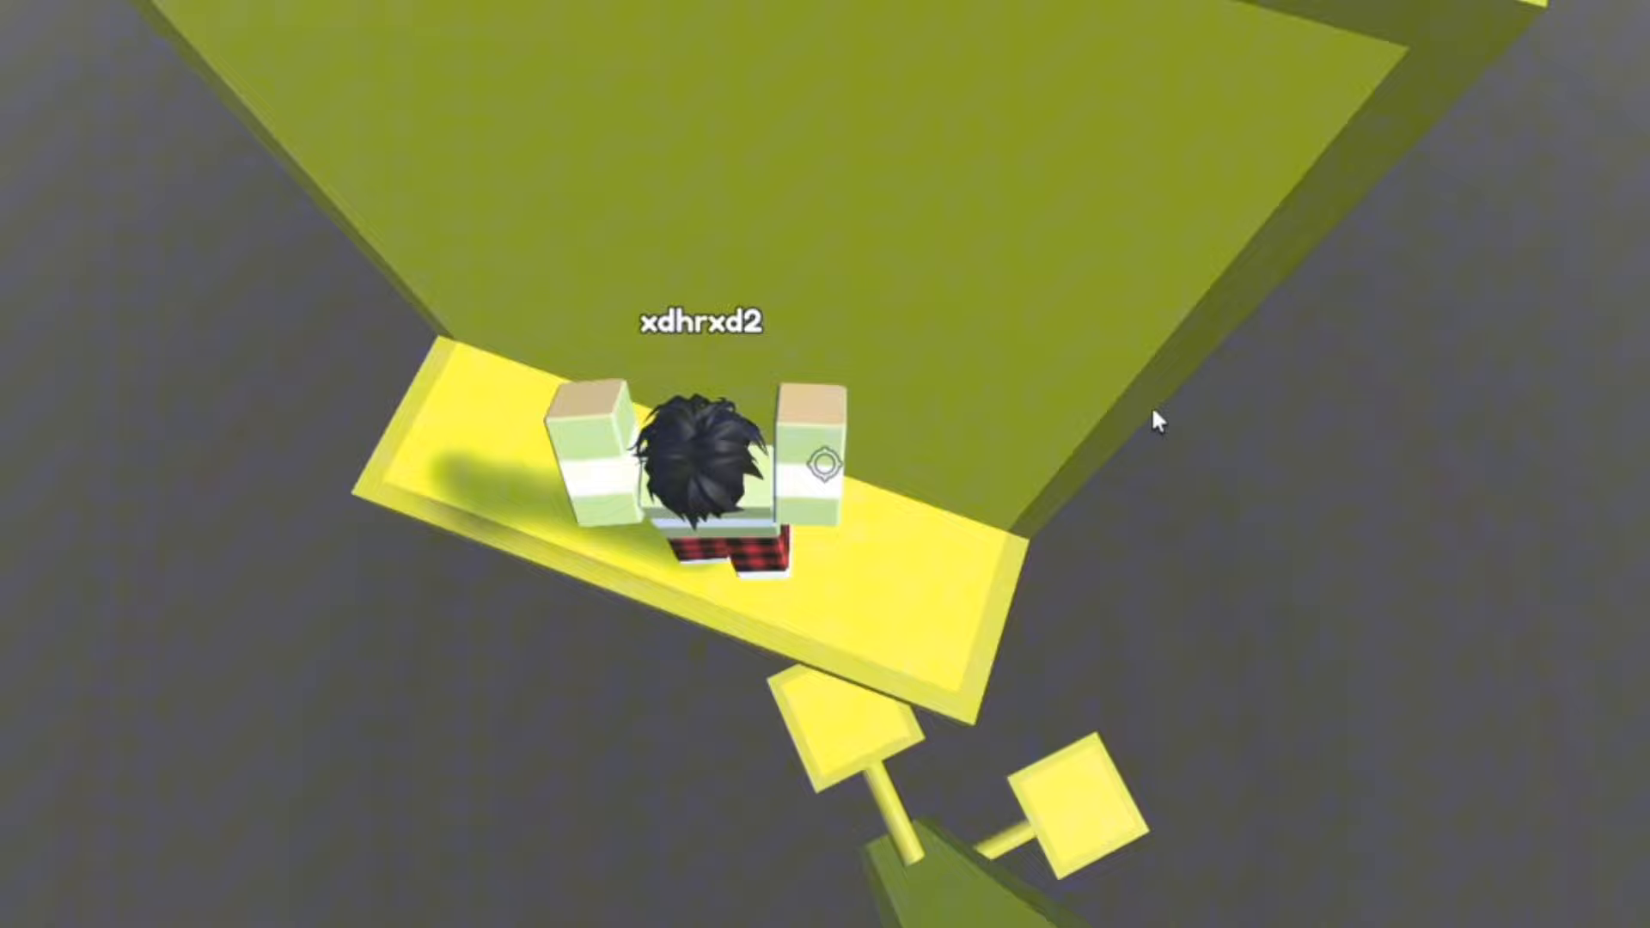
pyautogui.press('w')
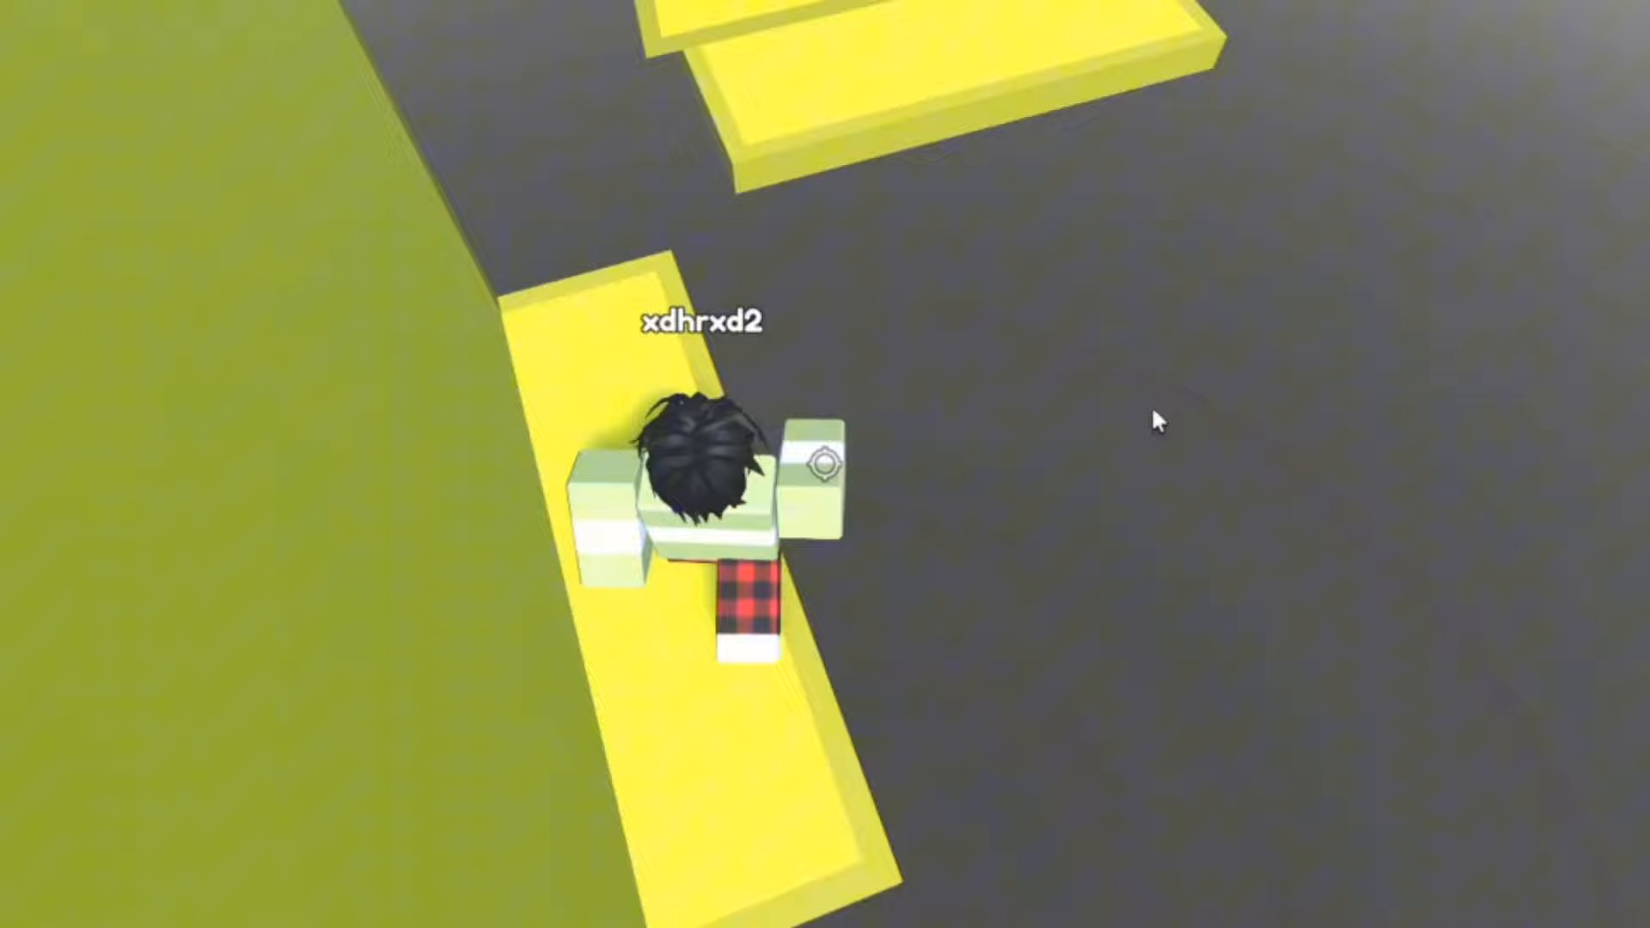
pyautogui.press('w')
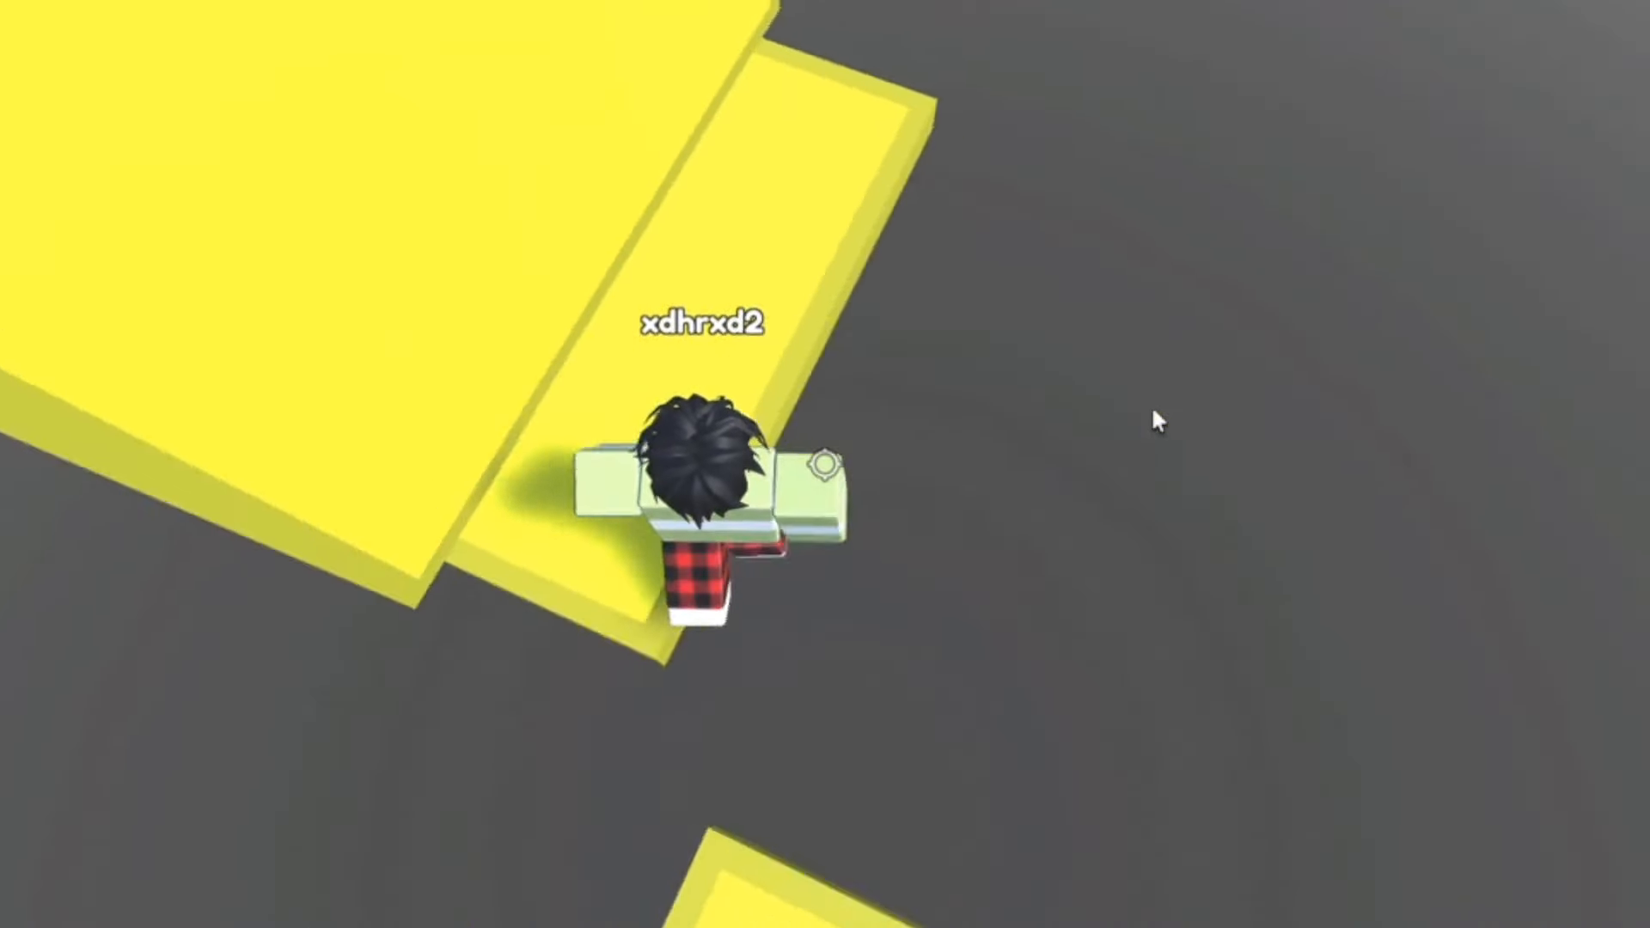
pyautogui.press('w')
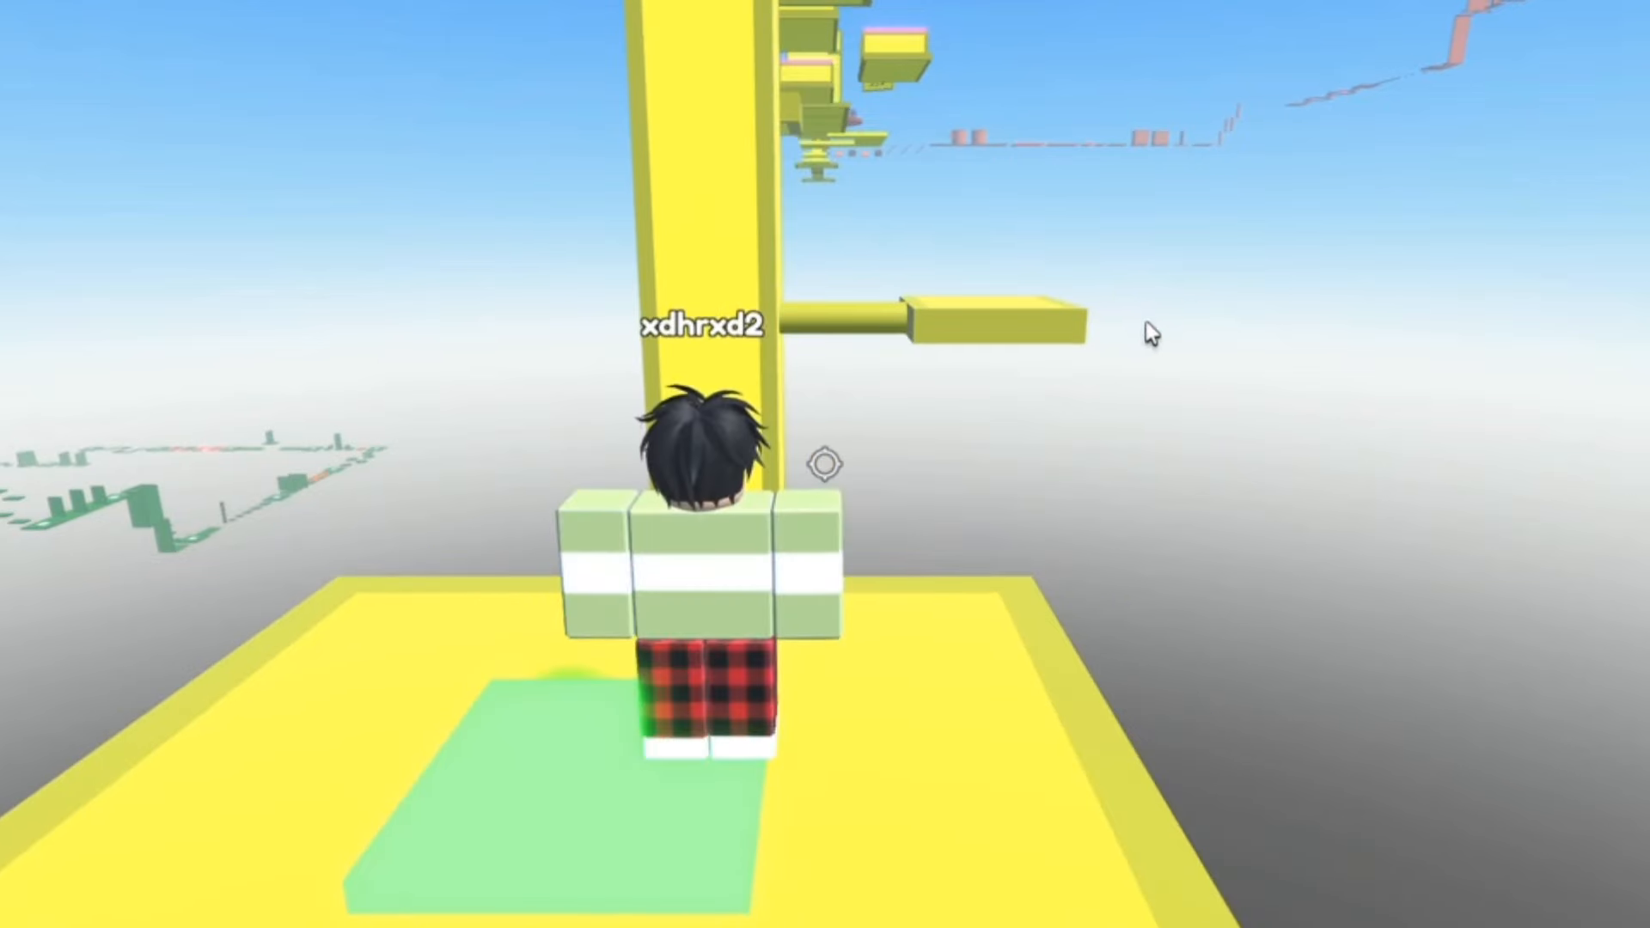
# Start another attempt from the checkpoint and hop across the yellow platforms toward the pillar.
pyautogui.press('w')
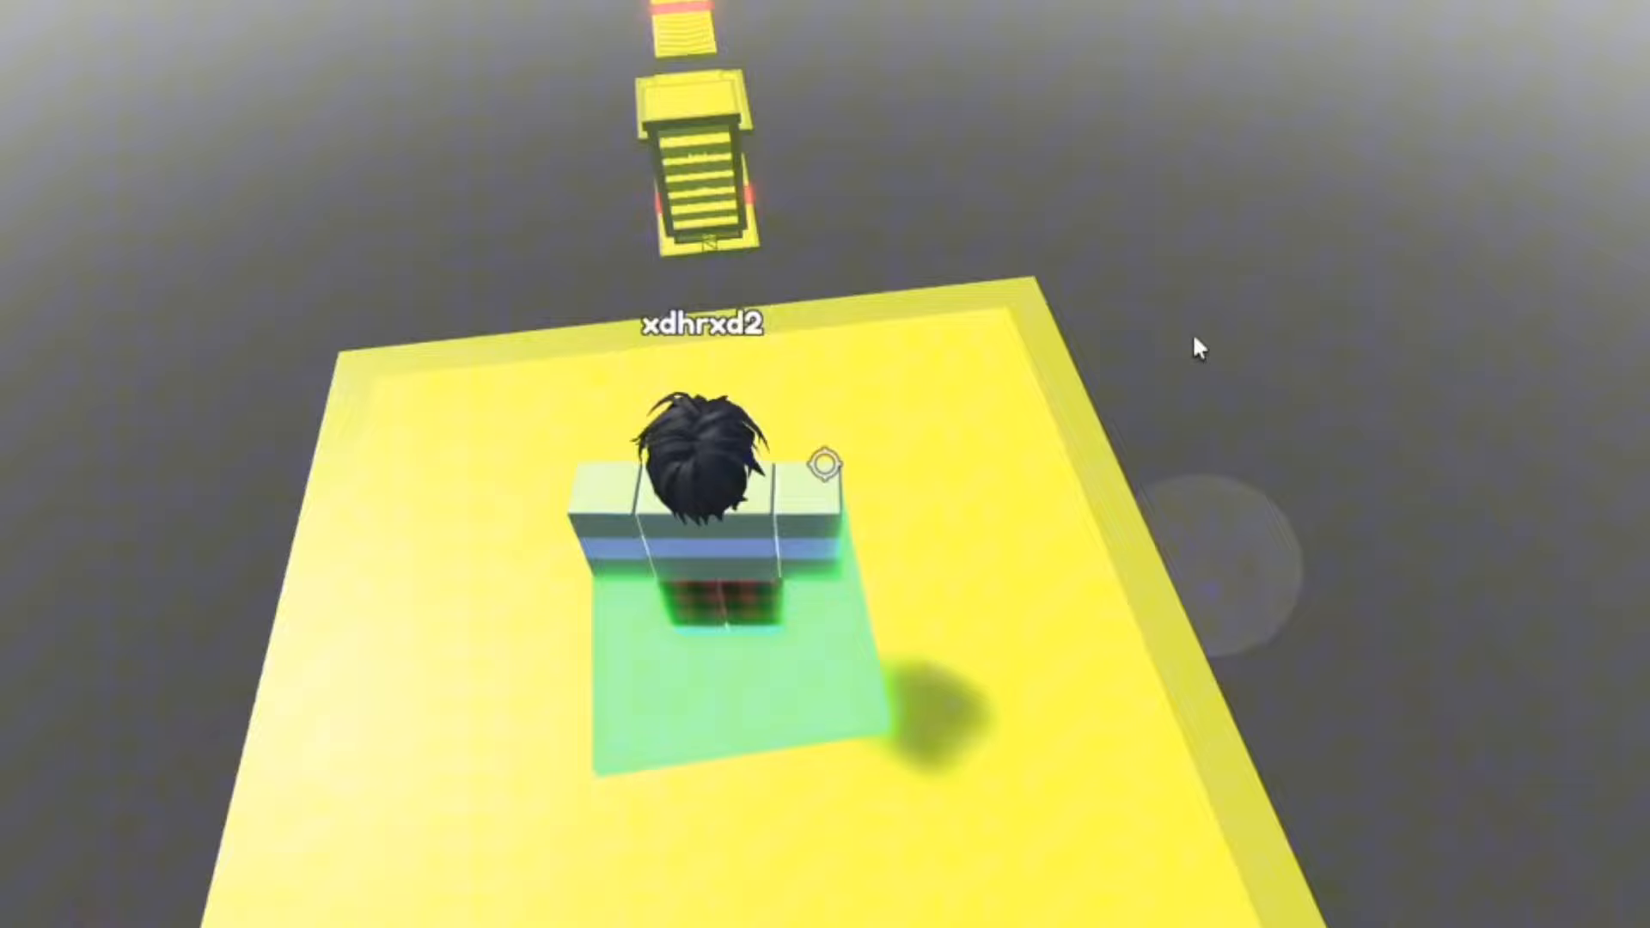
pyautogui.press('w')
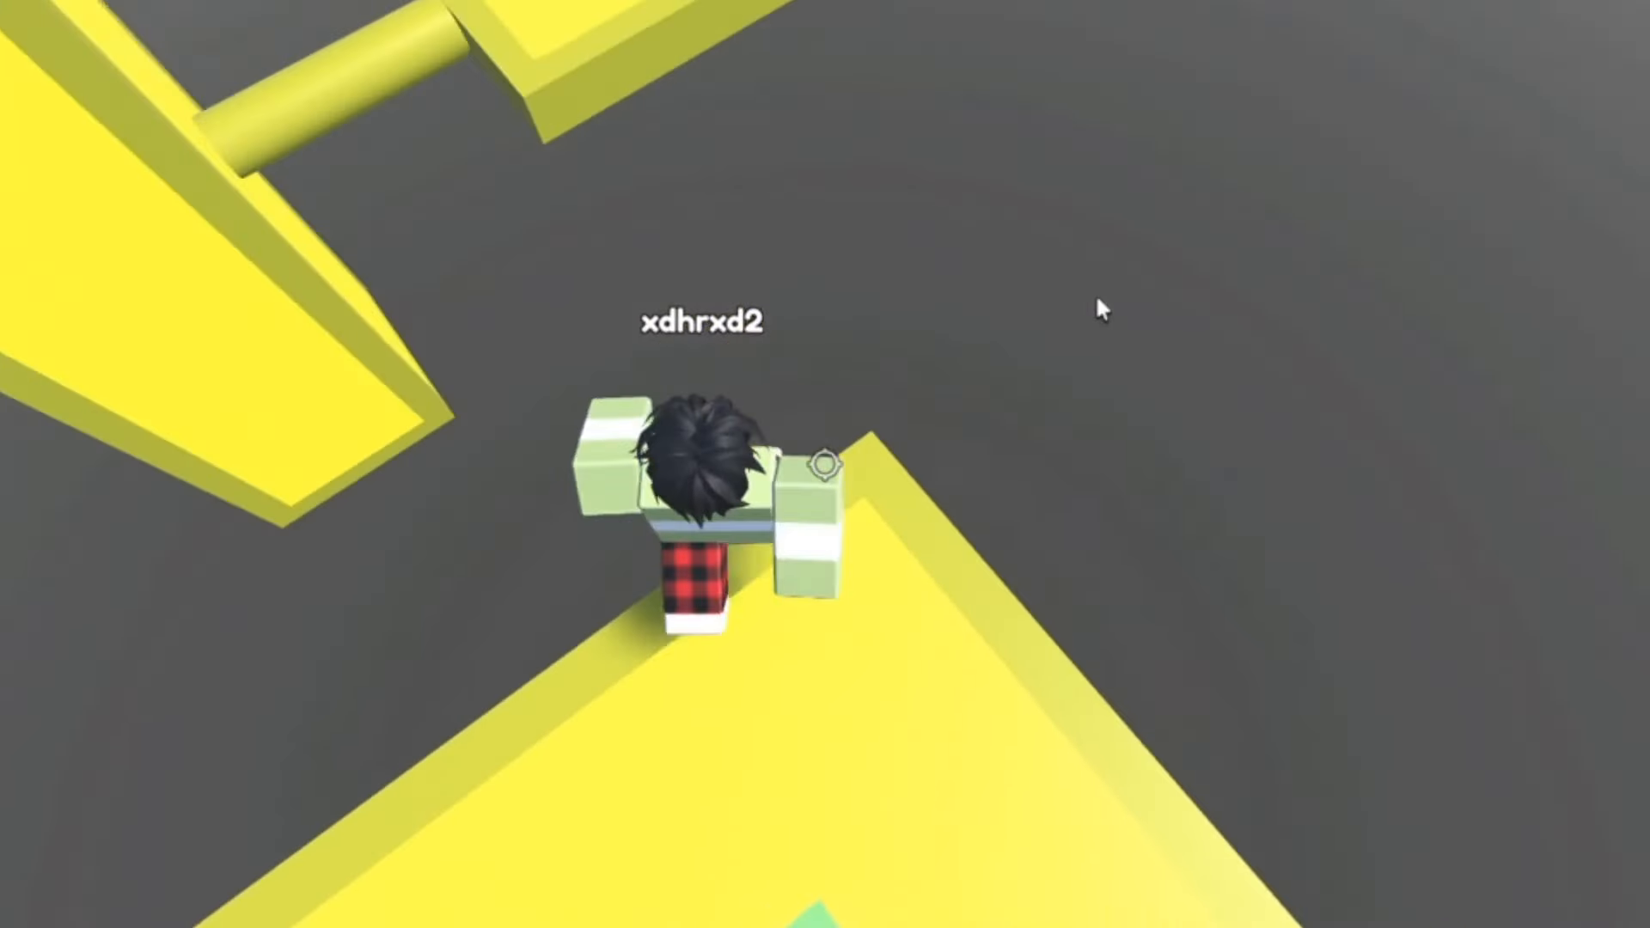
pyautogui.press('w')
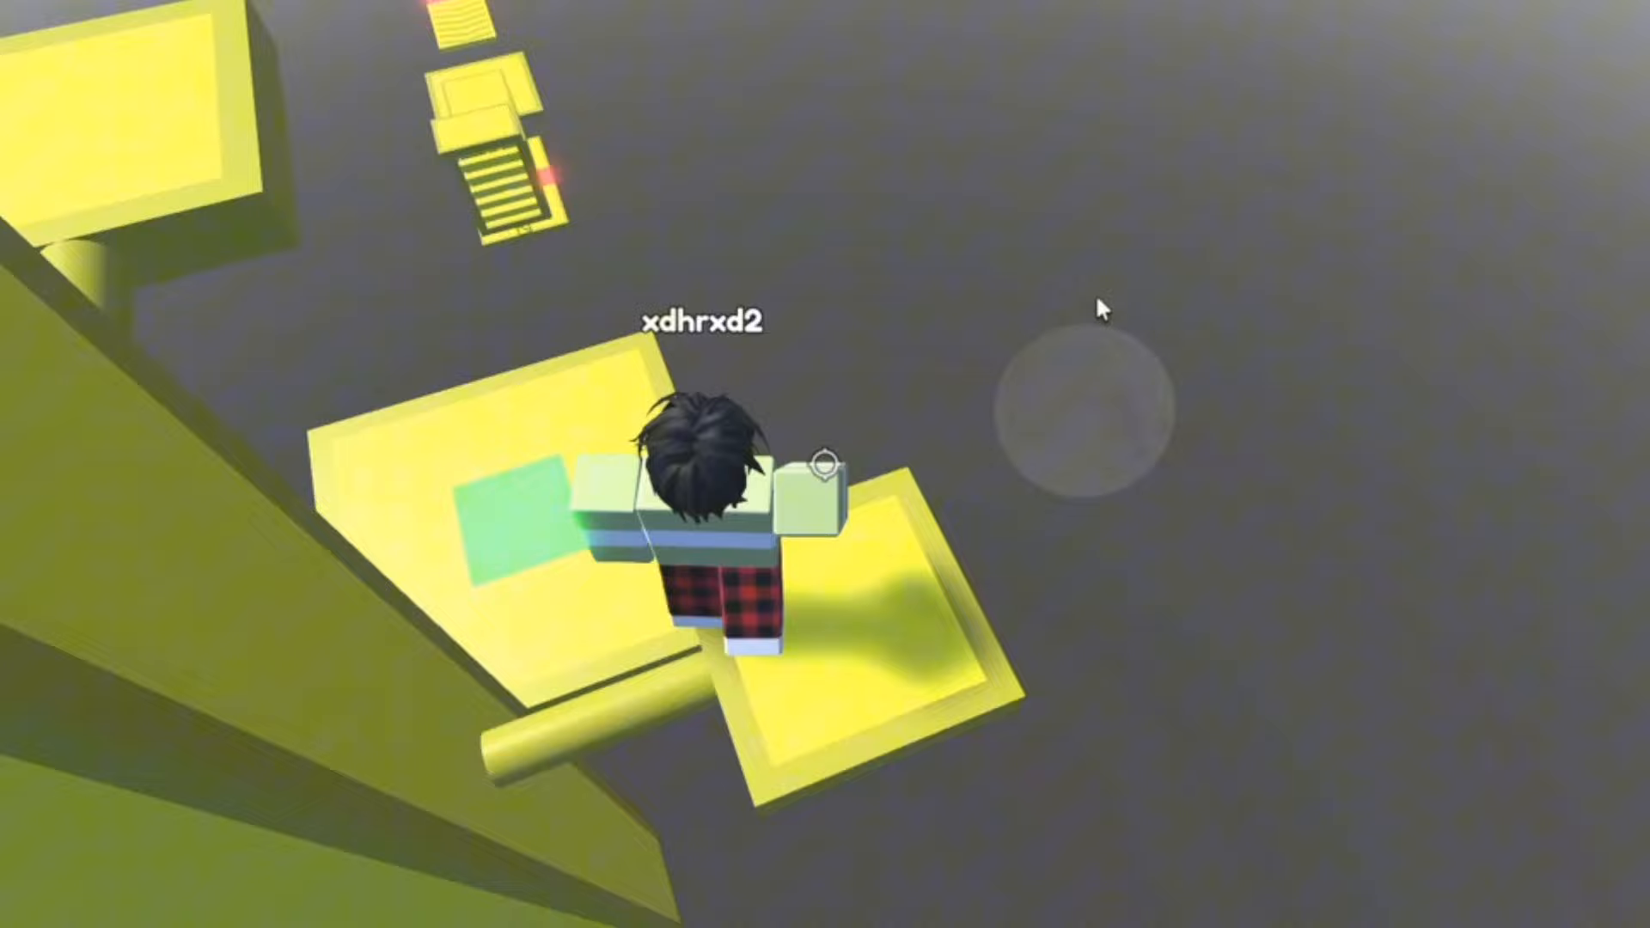
pyautogui.press('w')
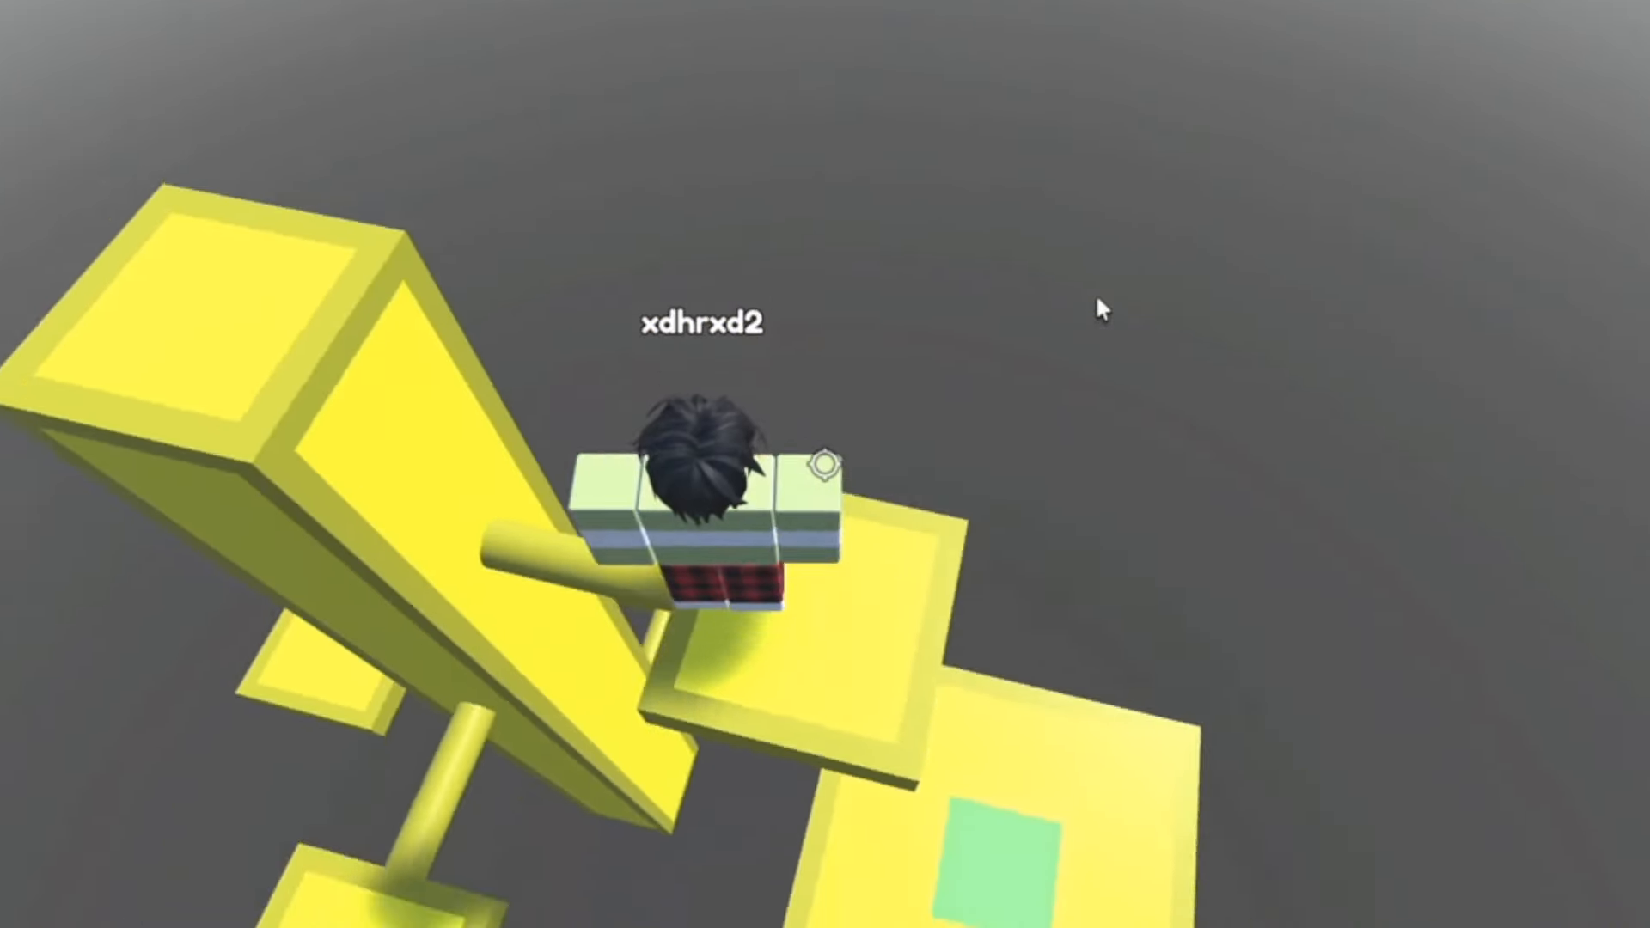
pyautogui.press('w')
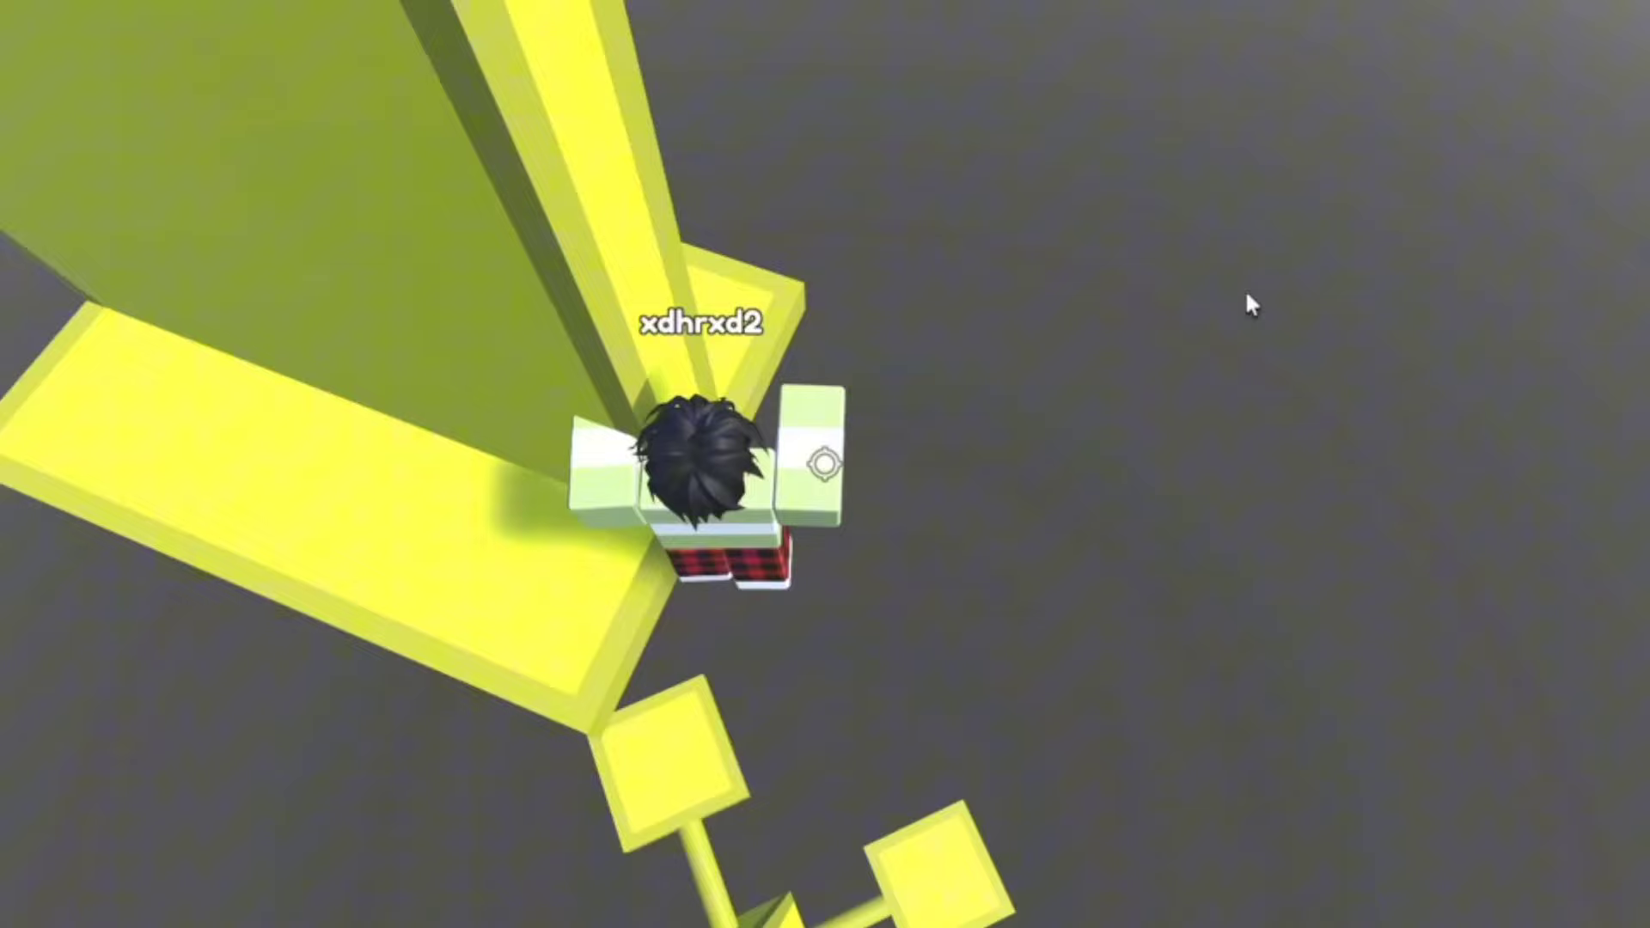
pyautogui.press('w')
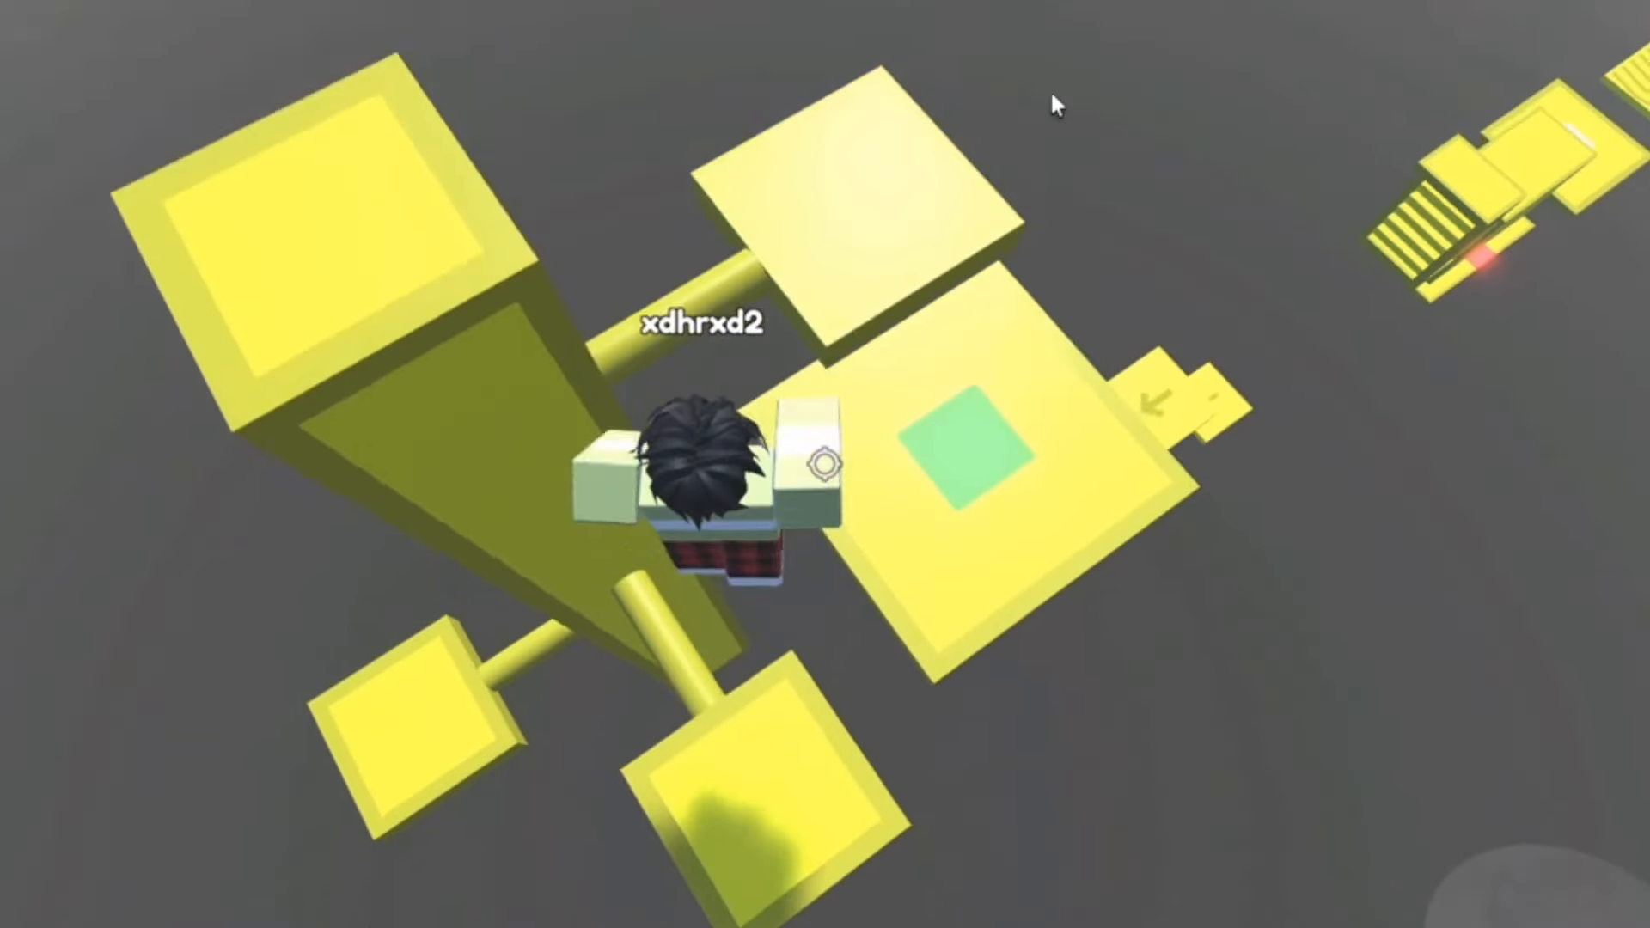
# Work along the ledges around the pillar, fall, and restart the climb onto the platforms beside it.
pyautogui.press('w')
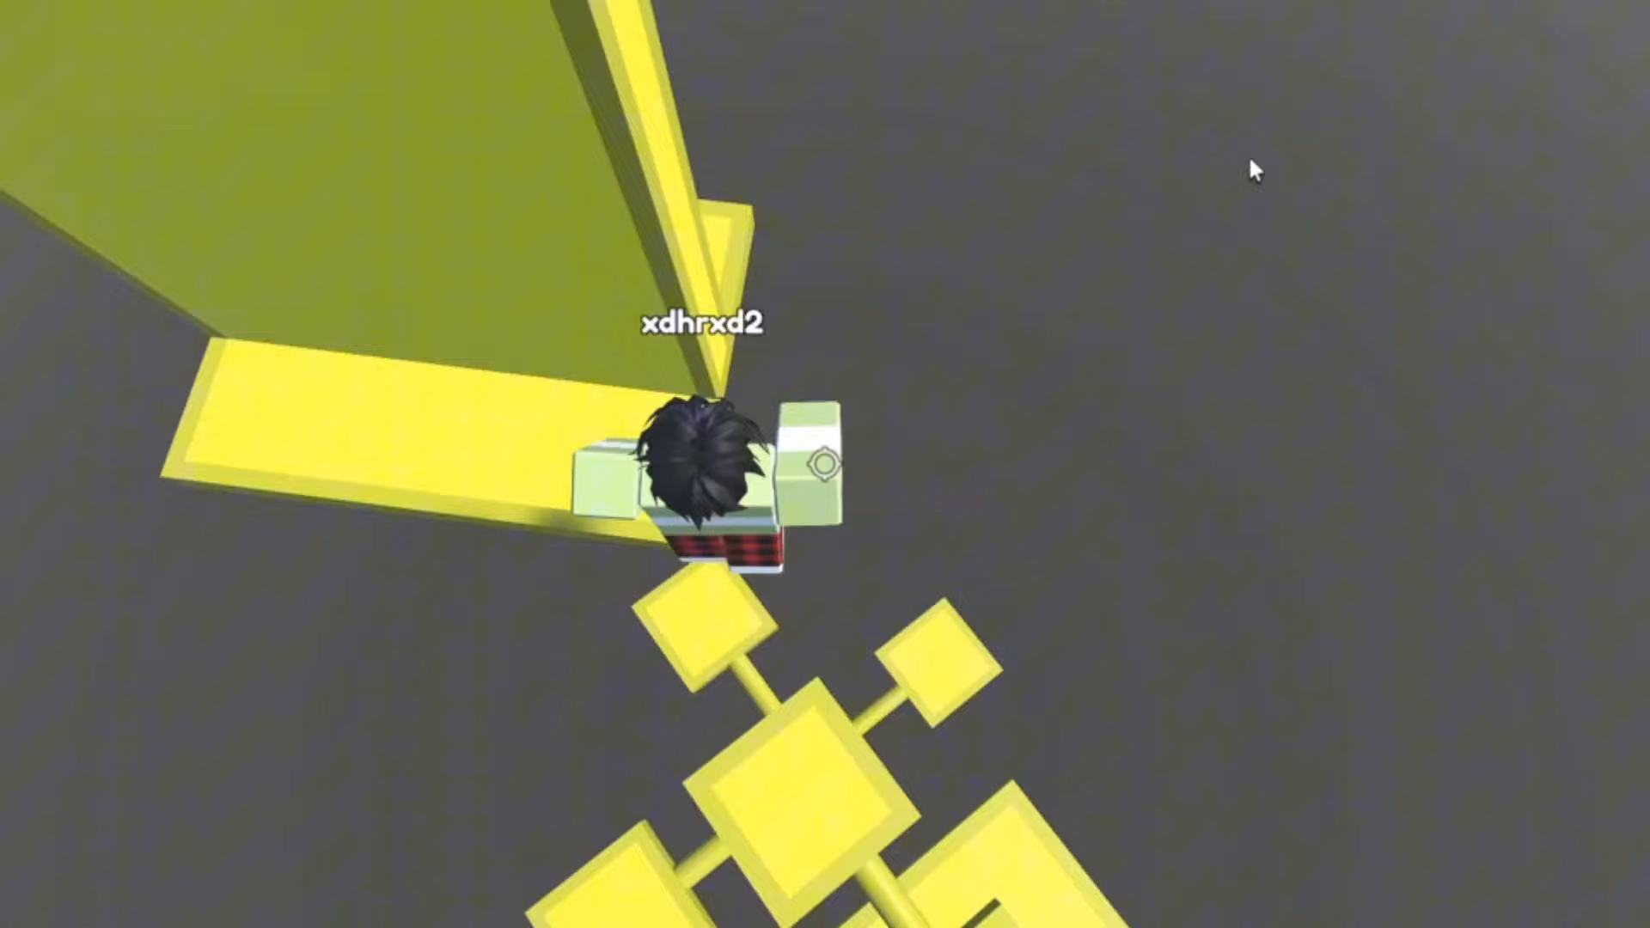
pyautogui.press('w')
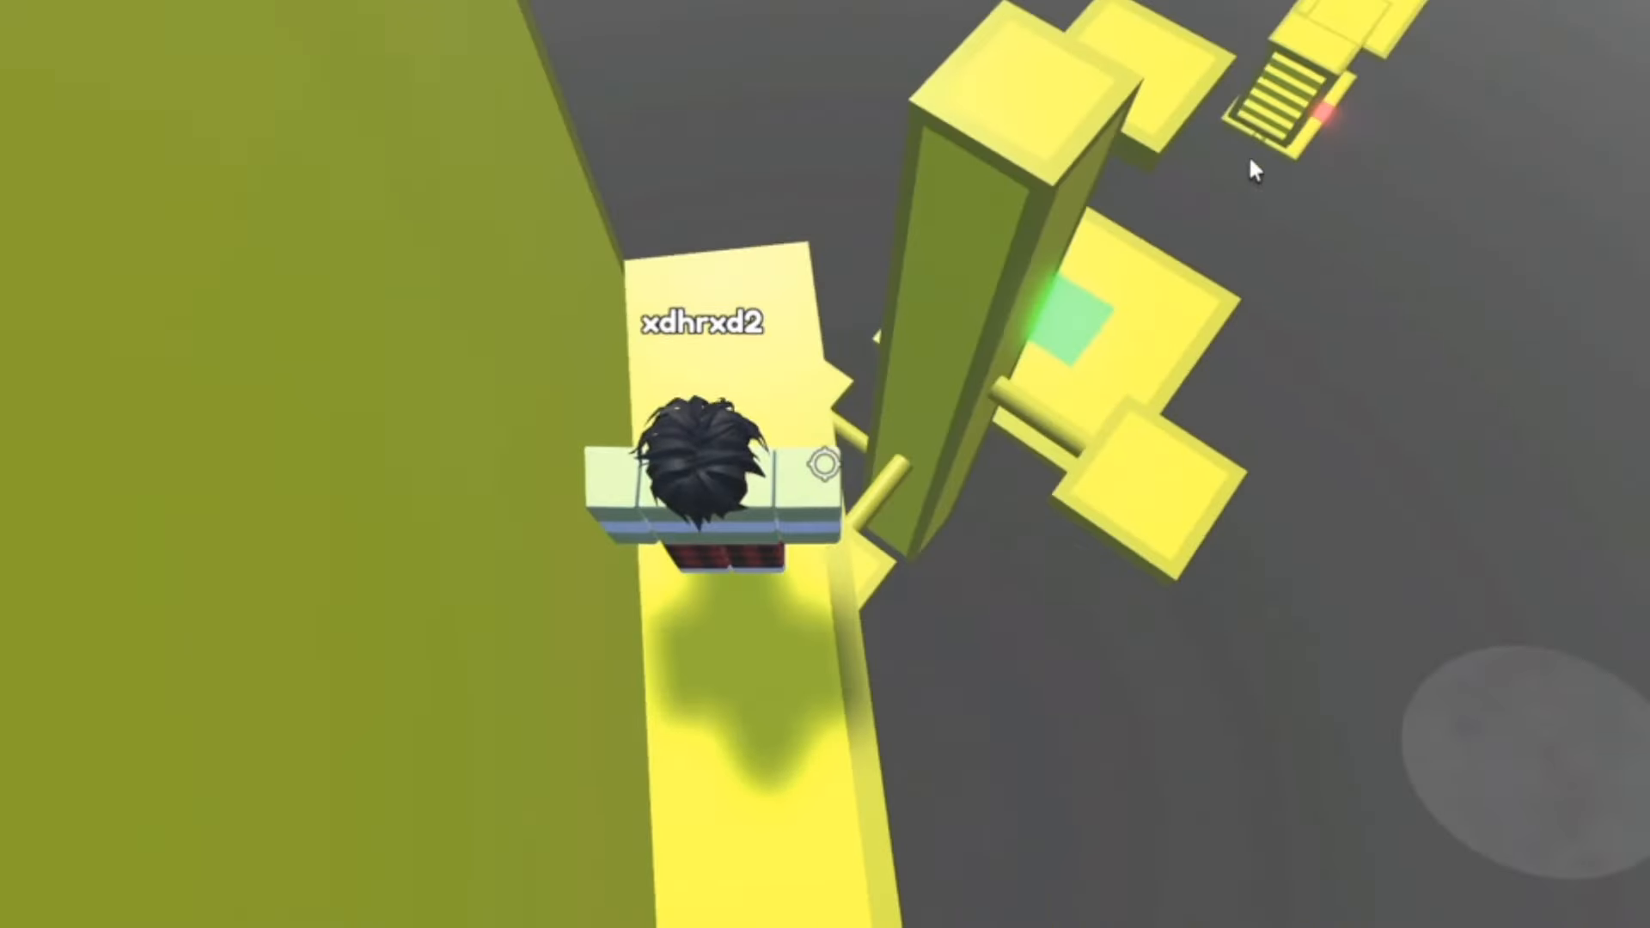
pyautogui.press('w')
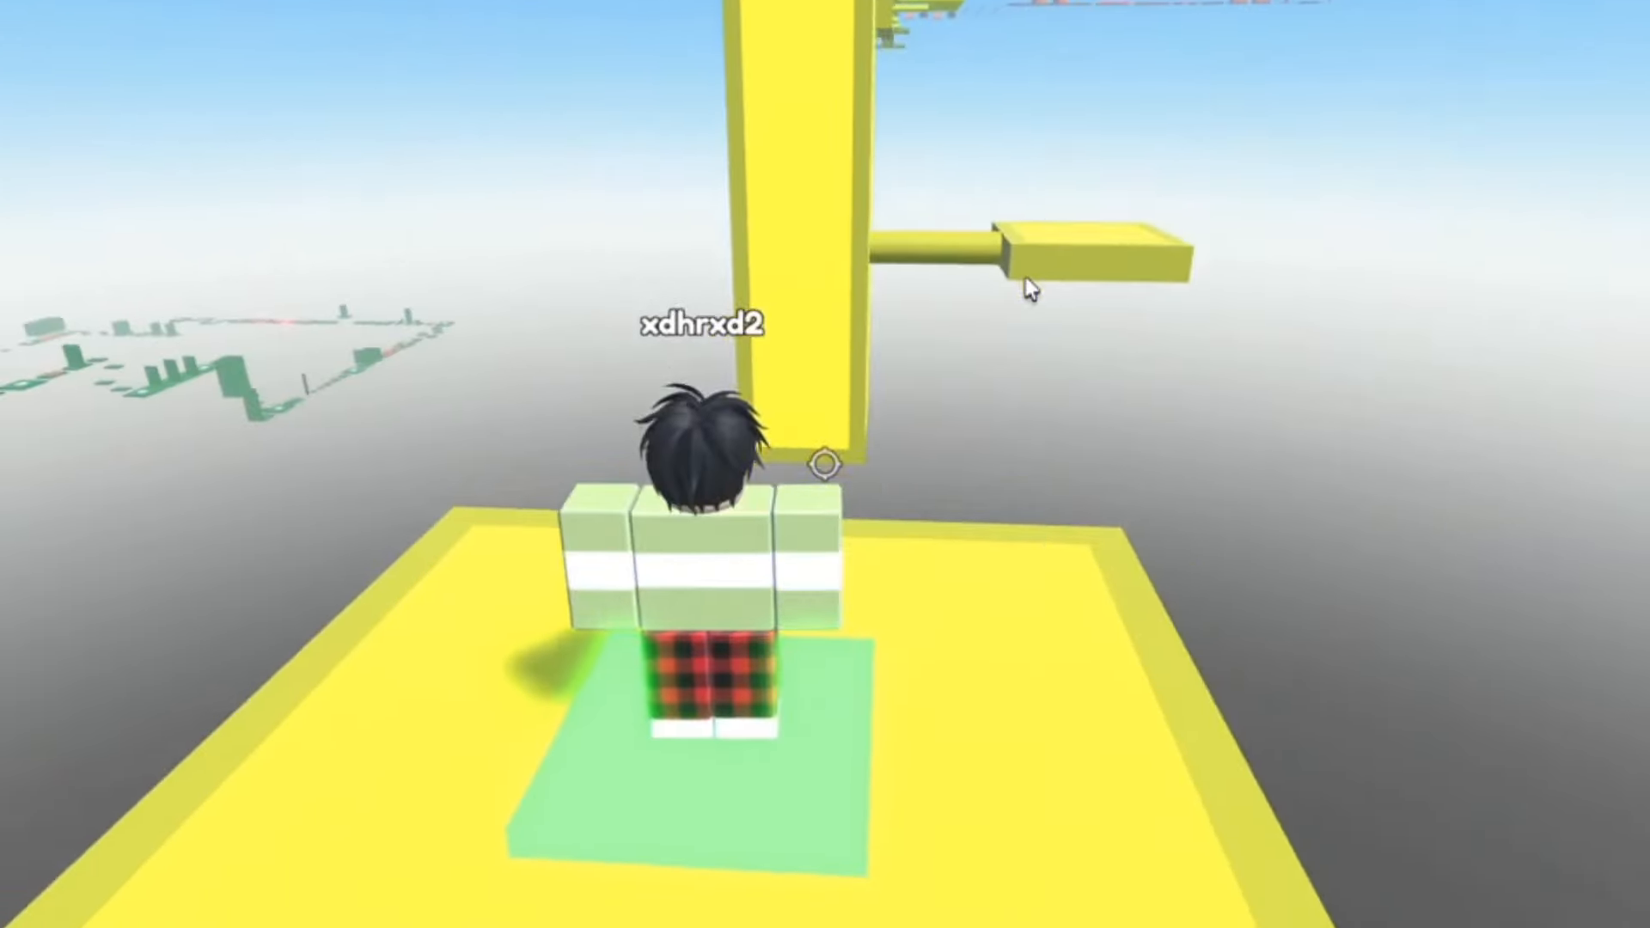
pyautogui.press('w')
pyautogui.press('w')
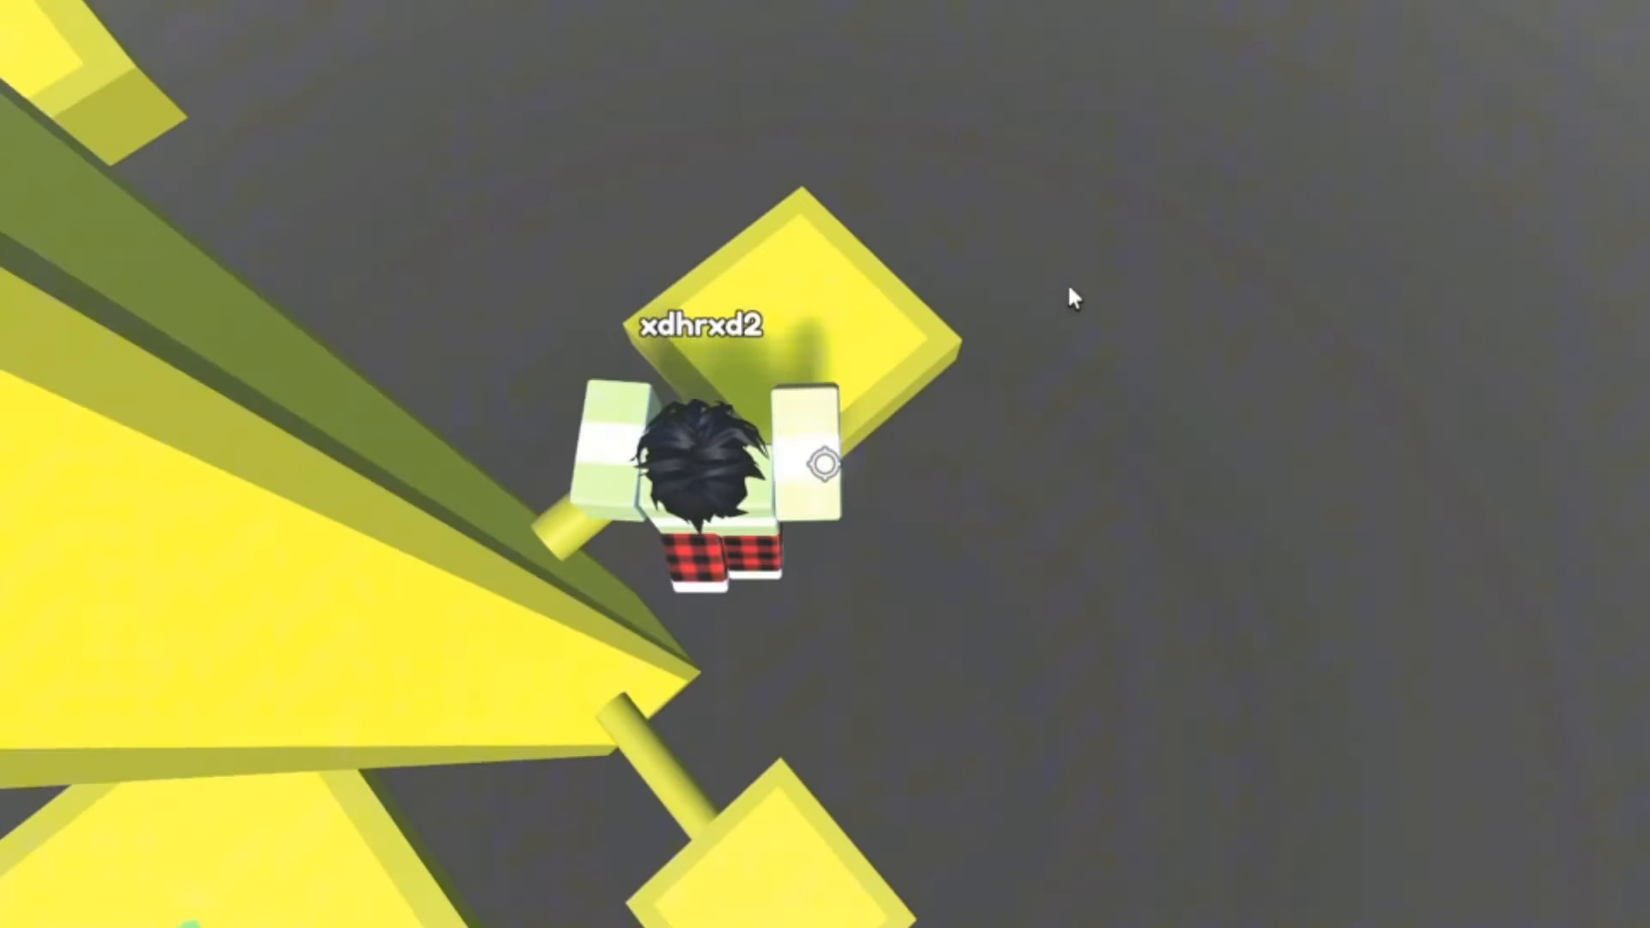
pyautogui.press('w')
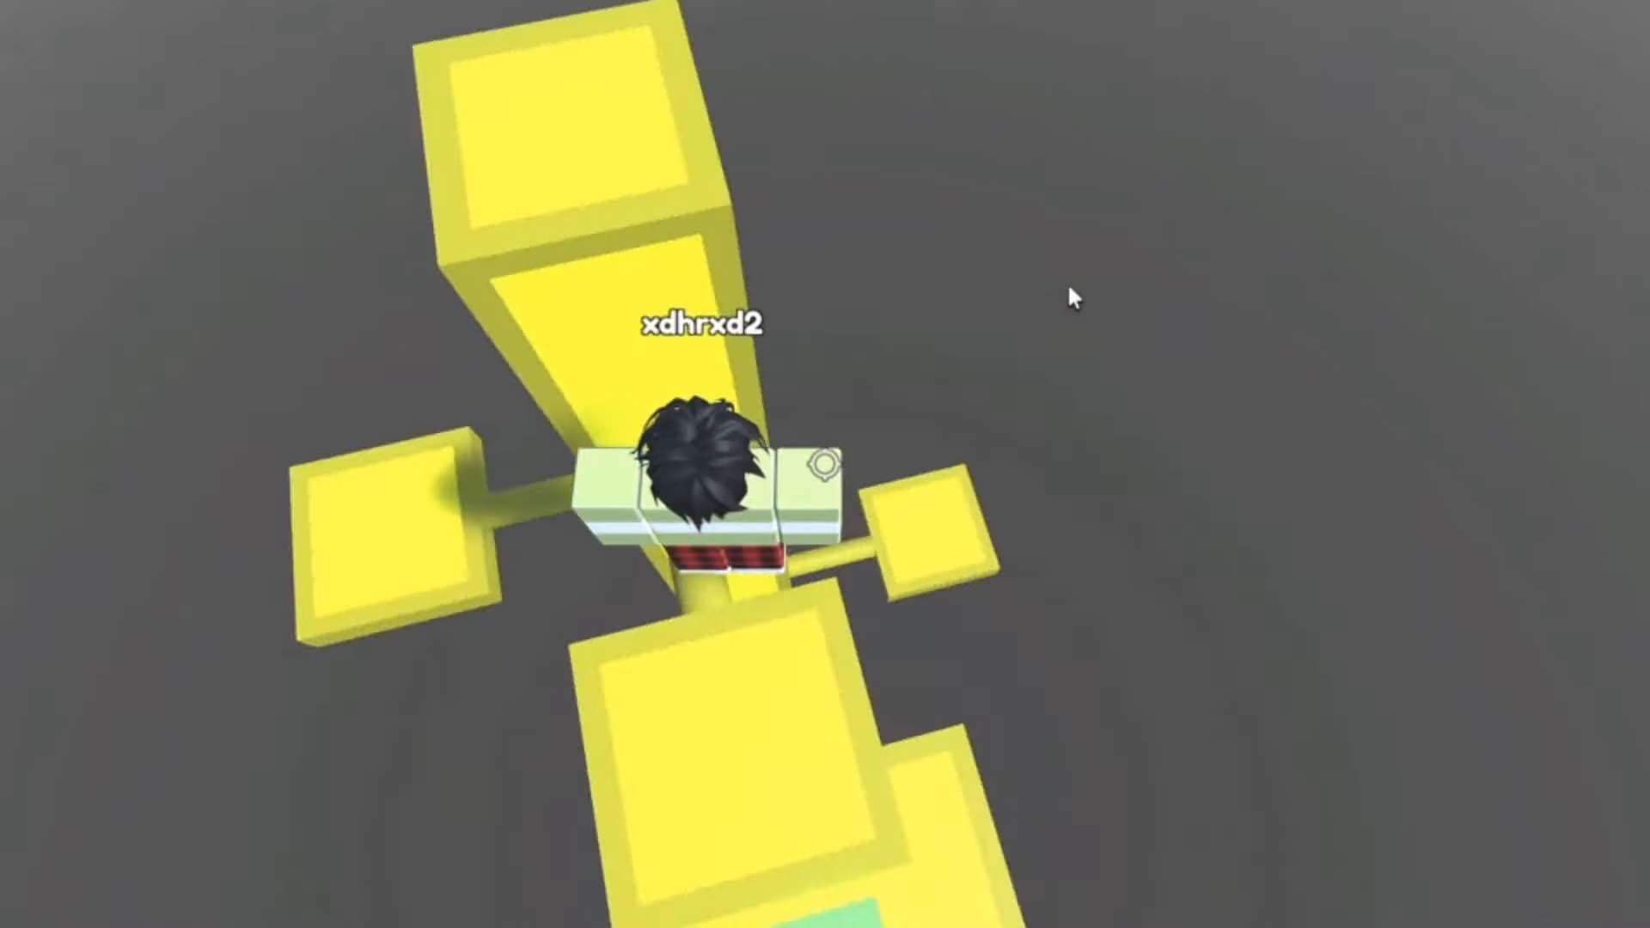